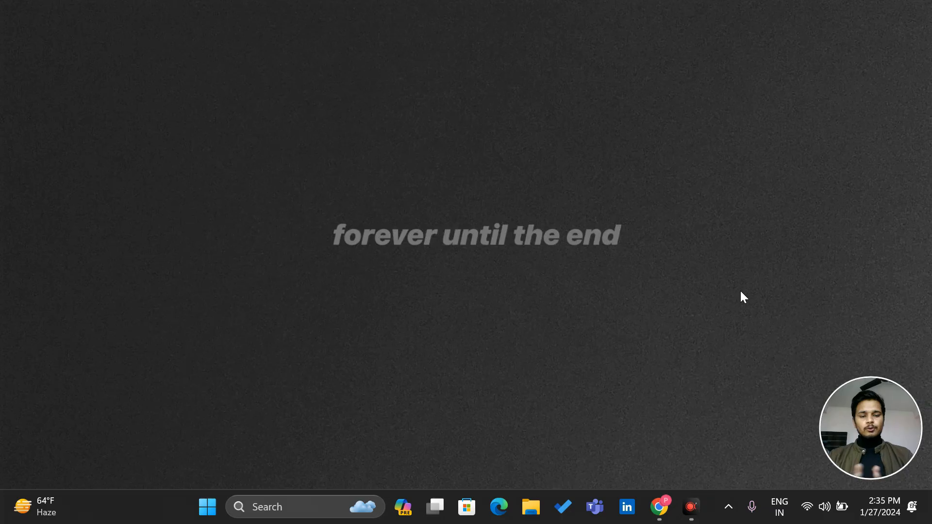
Launch Google Chrome from the taskbar with a new tab
{"action": "left_click", "coordinate": [660, 508]}
Load office.com and open OneDrive from the Microsoft 365 app launcher
{"action": "type", "text": "office.com"}
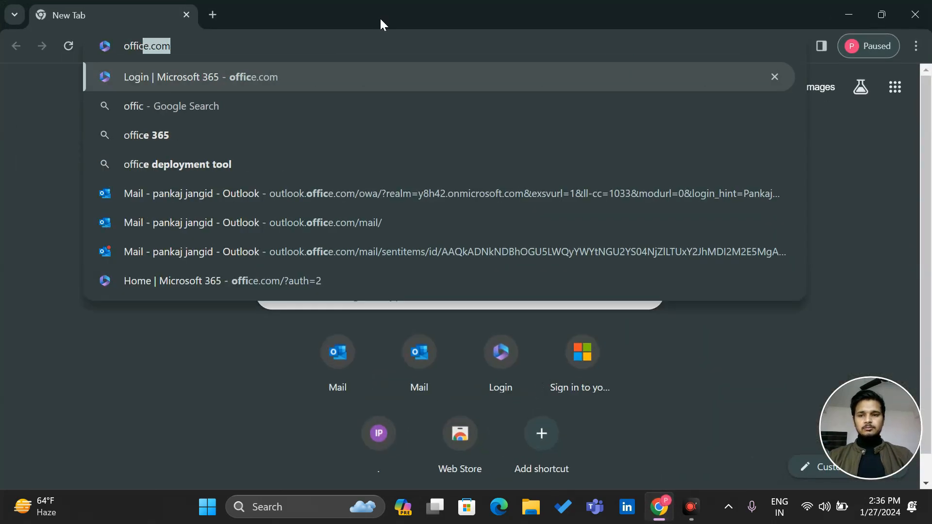
{"action": "key", "text": "Return"}
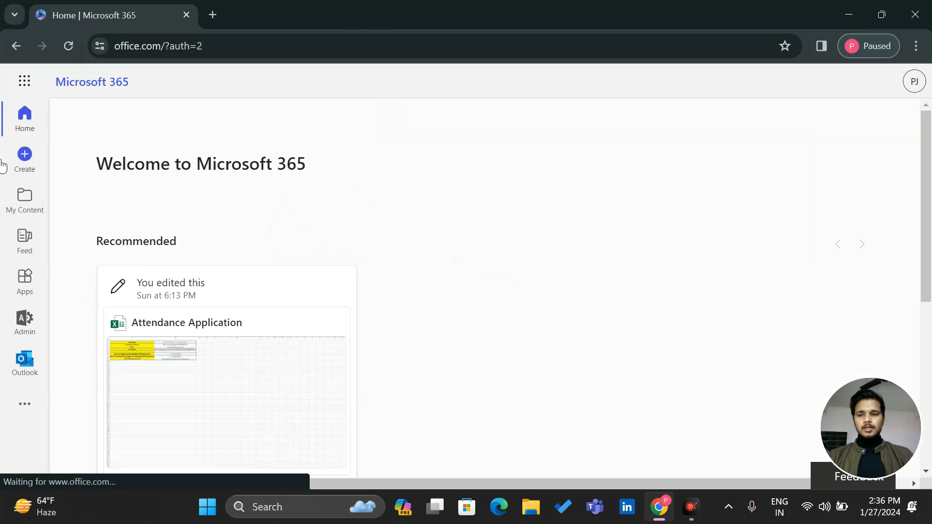
{"action": "left_click", "coordinate": [24, 82]}
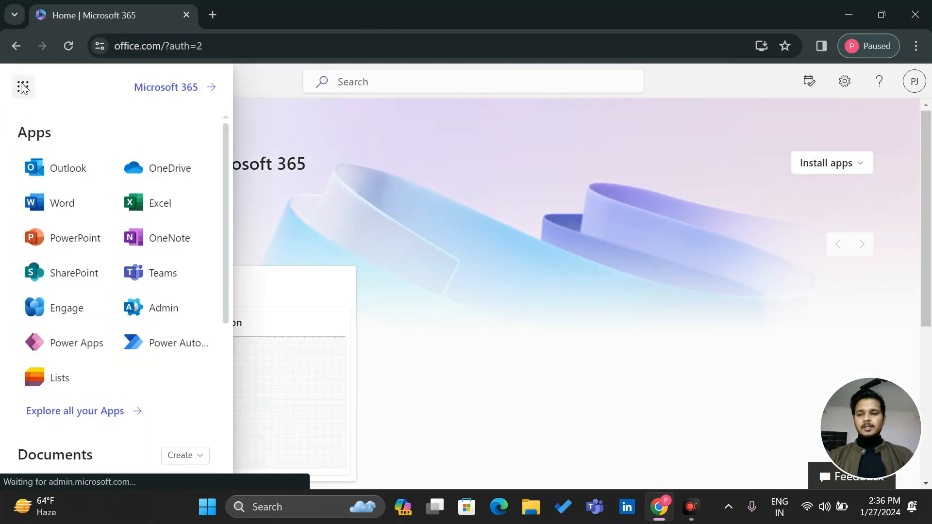
{"action": "left_click", "coordinate": [153, 169]}
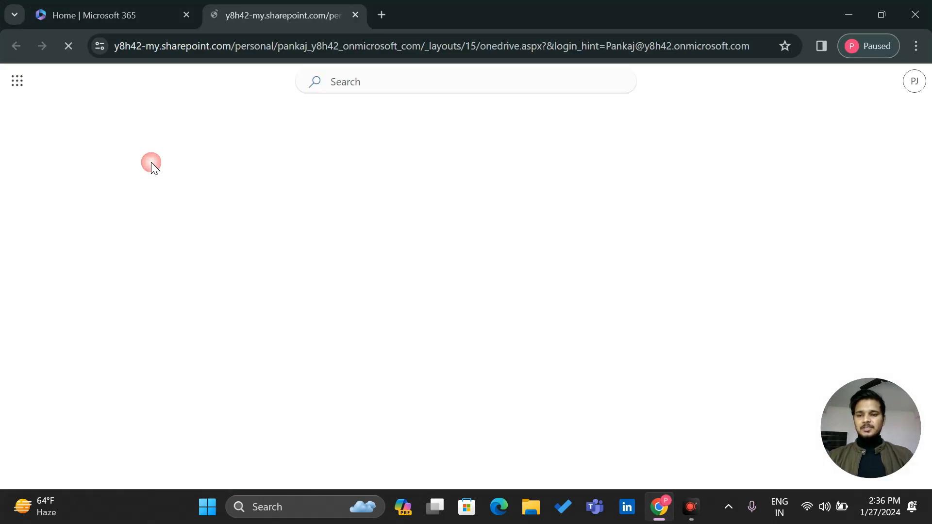
Create a new blank Excel workbook, Book.xlsx, in My files
{"action": "left_click", "coordinate": [66, 226]}
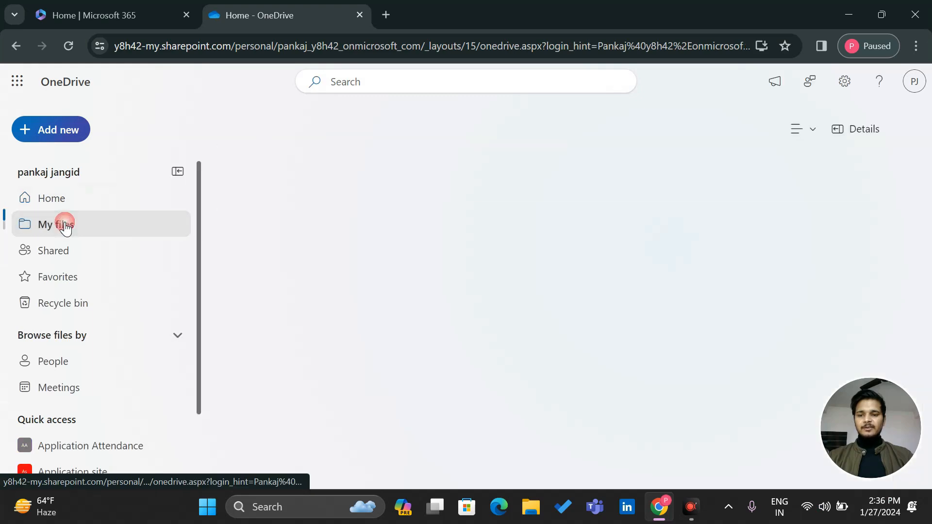
{"action": "left_click", "coordinate": [56, 135]}
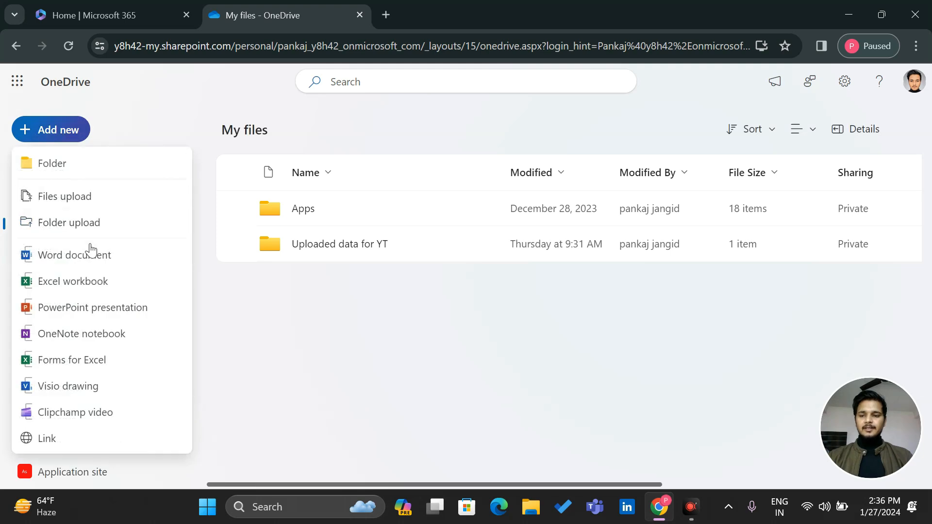
{"action": "left_click", "coordinate": [83, 282]}
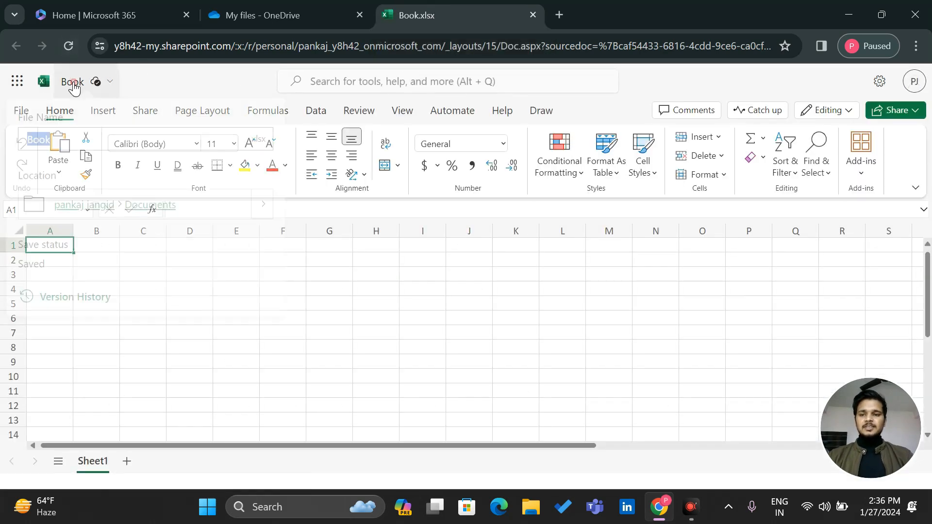
Rename the workbook to 'Sales Tracker'
{"action": "left_click", "coordinate": [74, 83]}
{"action": "type", "text": "Sales"}
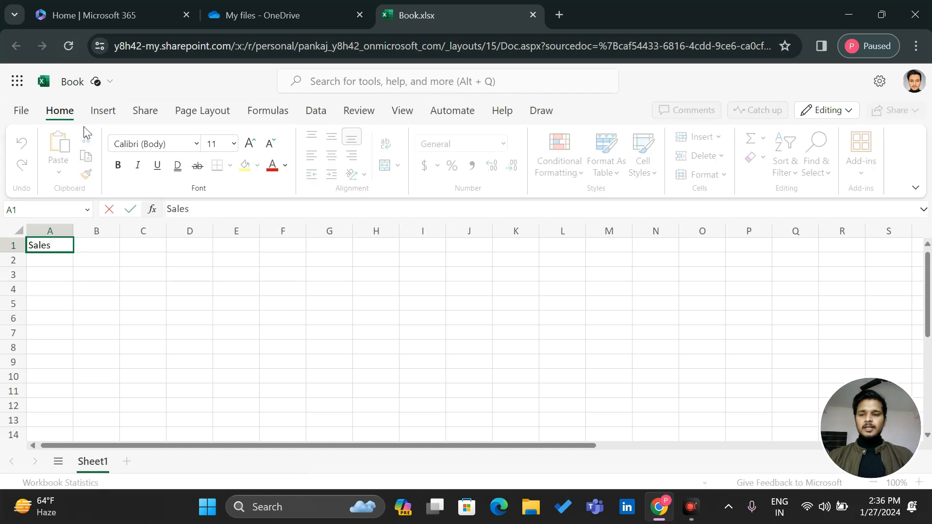
{"action": "left_click", "coordinate": [75, 87]}
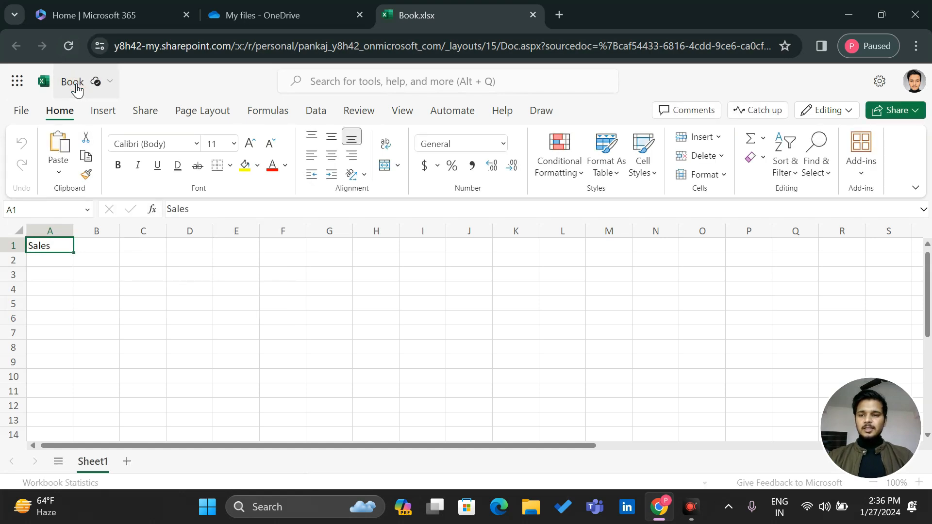
{"action": "left_click", "coordinate": [74, 95]}
{"action": "type", "text": "Sales T"}
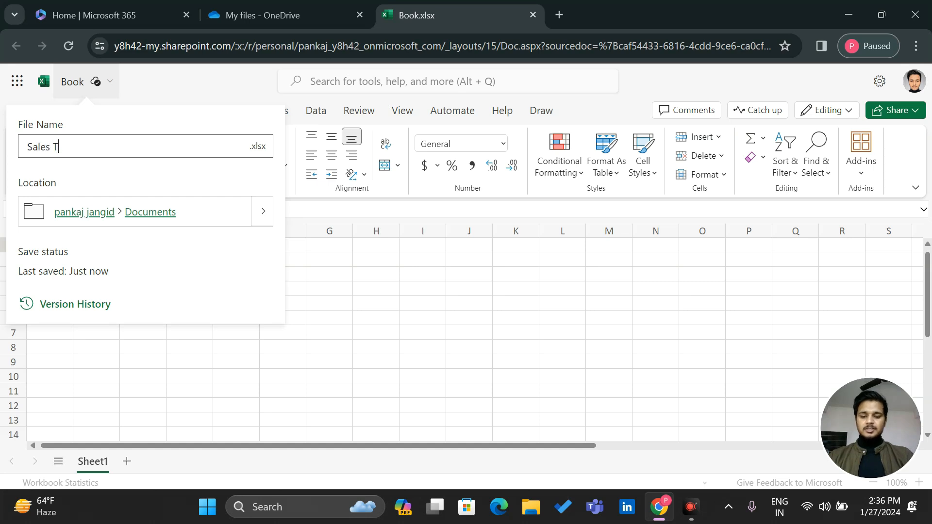
{"action": "type", "text": "racker"}
{"action": "key", "text": "Return"}
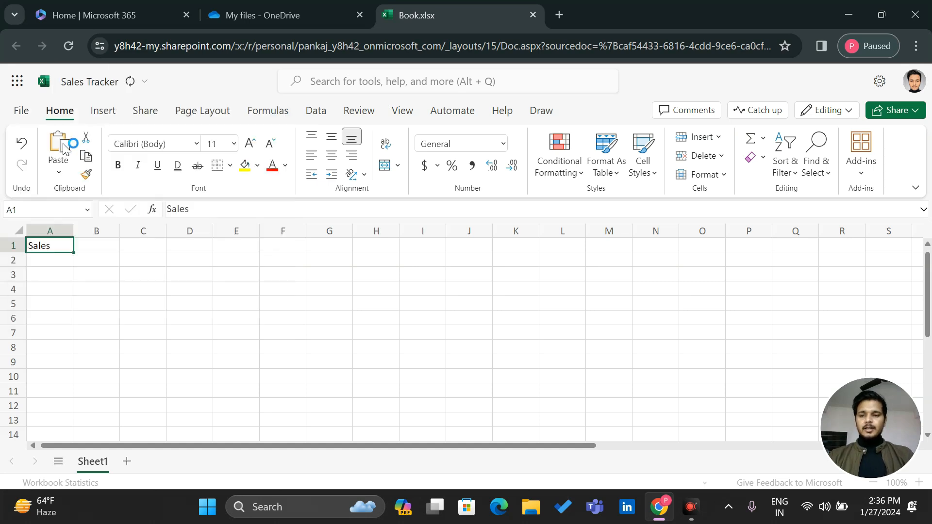
Clear row 1 and enter headers Date, Item name, Amount, Qty, Sale By in A1:E1
{"action": "left_click_drag", "start_coordinate": [45, 244], "coordinate": [219, 249]}
{"action": "key", "text": "Delete"}
{"action": "left_click", "coordinate": [62, 241]}
{"action": "type", "text": "Date"}
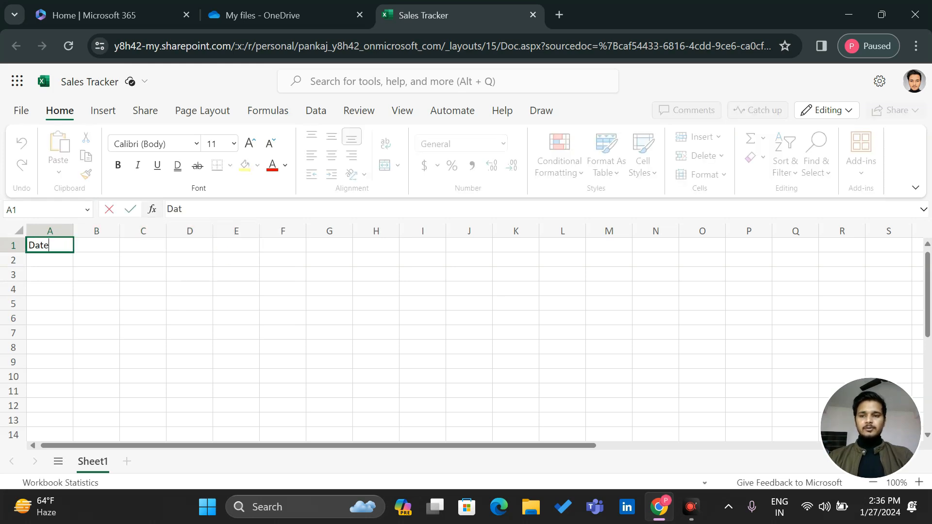
{"action": "key", "text": "Tab"}
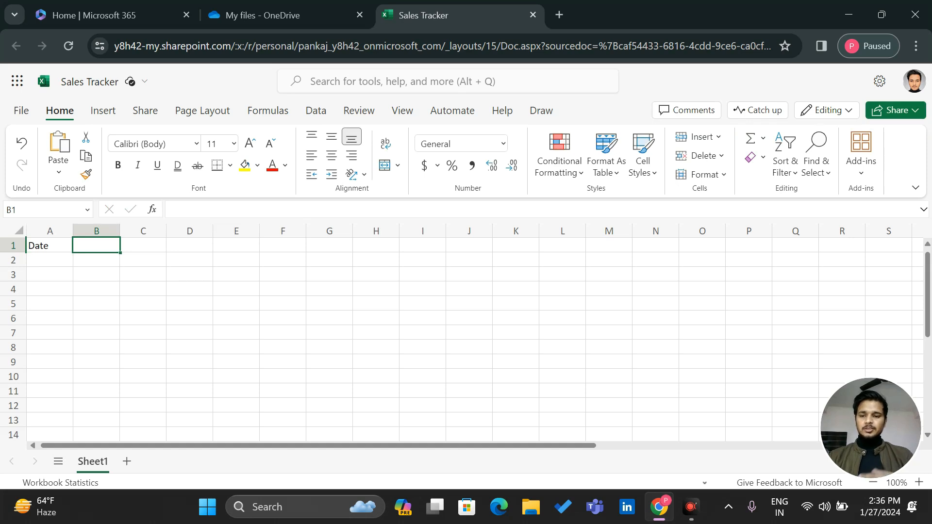
{"action": "type", "text": "I"}
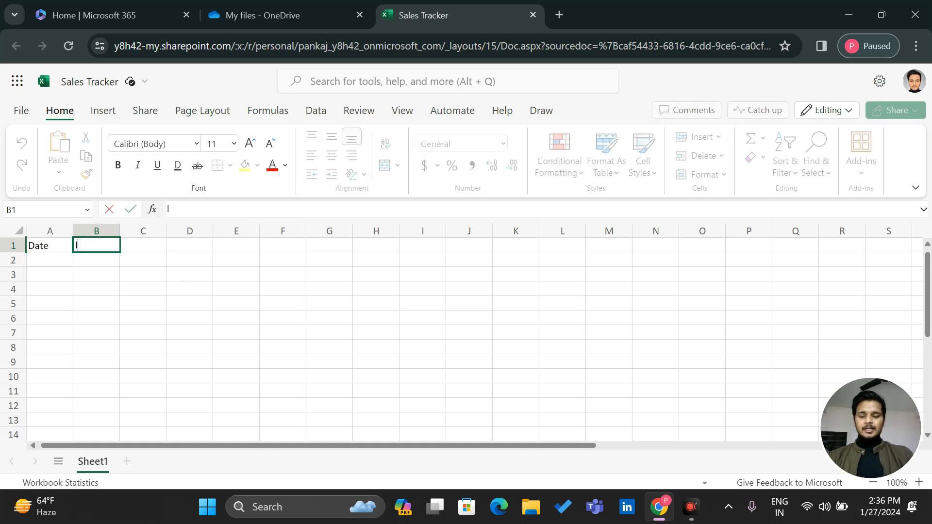
{"action": "type", "text": "tem name"}
{"action": "key", "text": "Tab"}
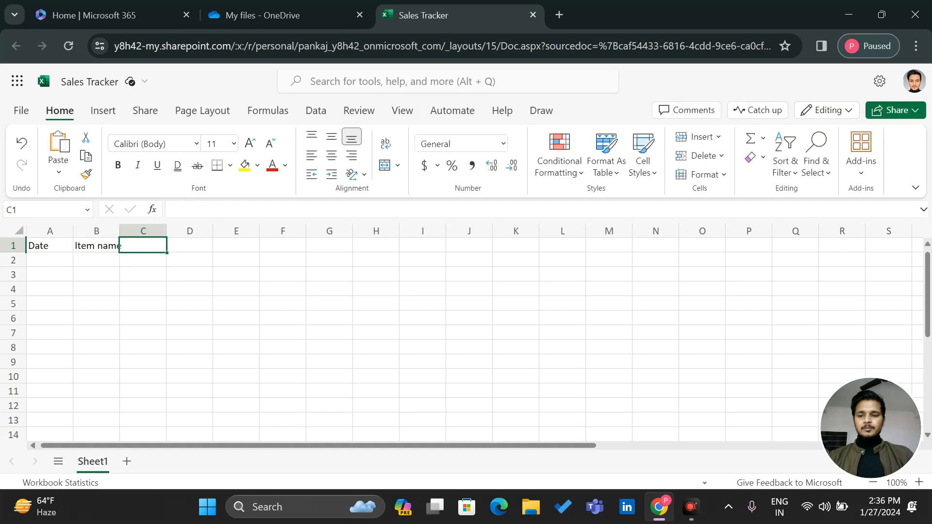
{"action": "type", "text": "Amount"}
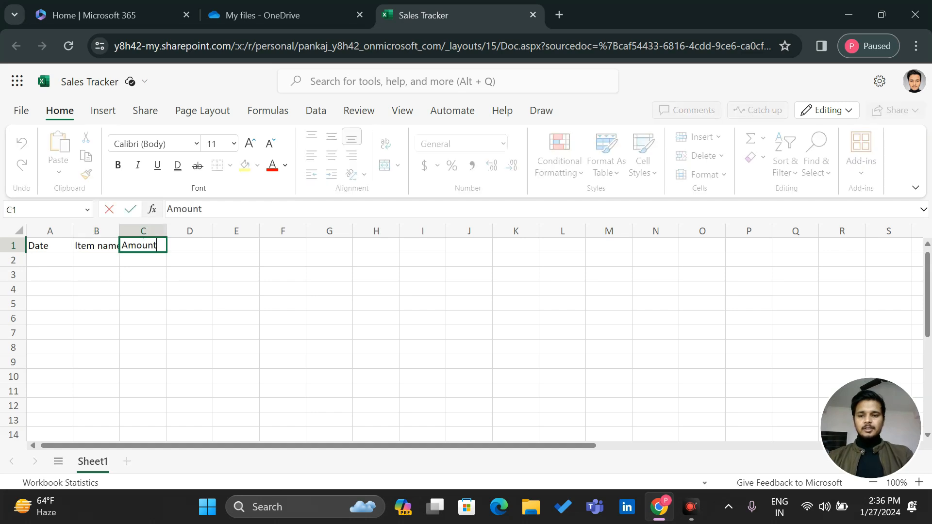
{"action": "key", "text": "Tab"}
{"action": "type", "text": "Q"}
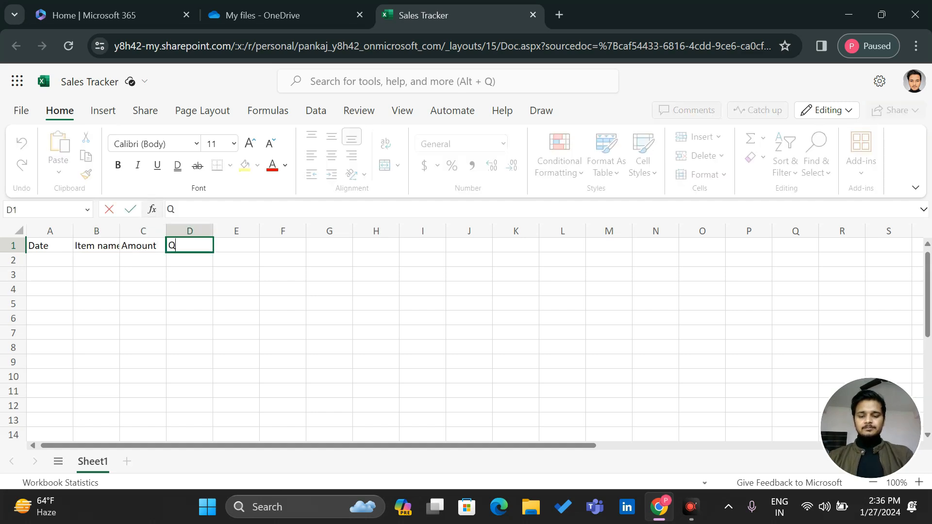
{"action": "type", "text": "ty"}
{"action": "key", "text": "Tab"}
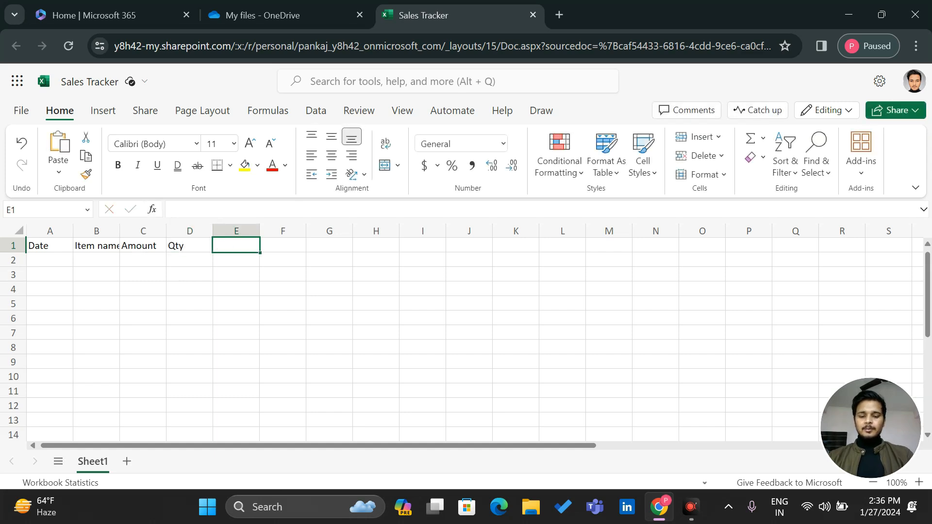
{"action": "type", "text": "Sale By"}
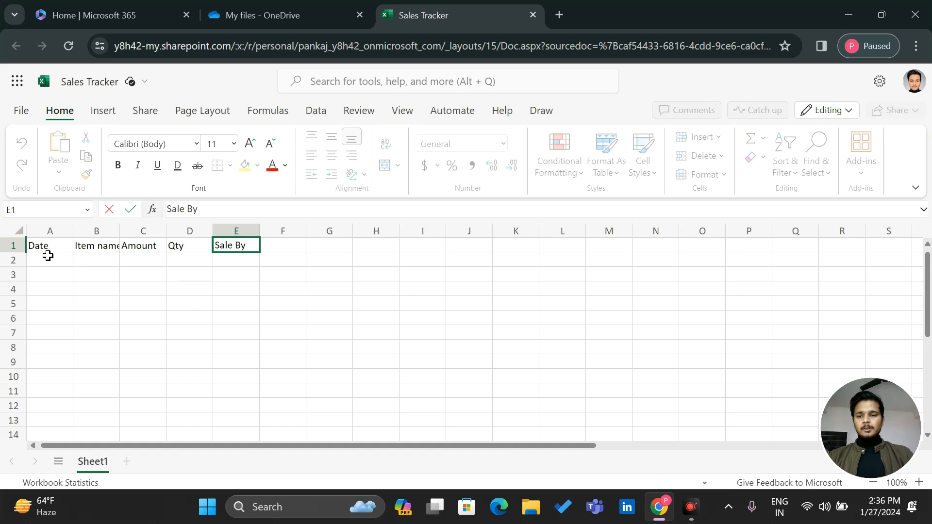
{"action": "left_click", "coordinate": [85, 296]}
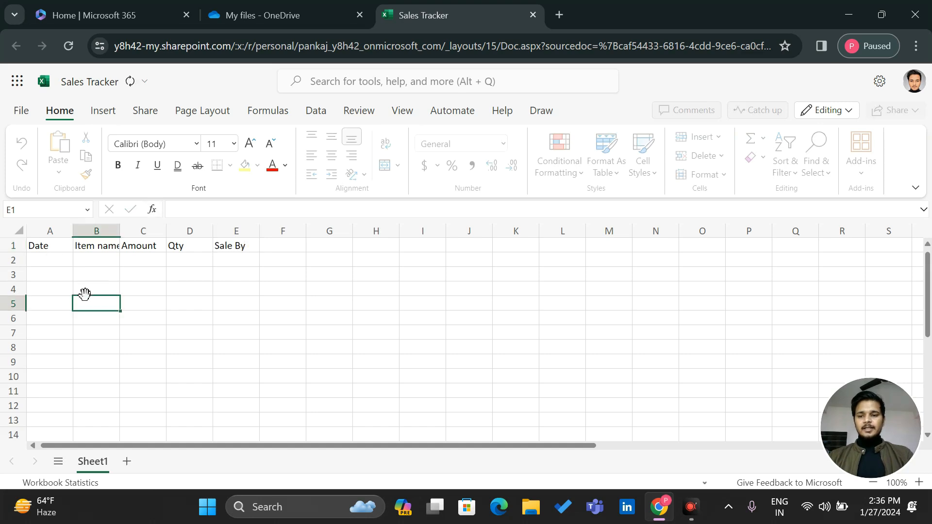
Format A1:E1 as a table using the first light table style
{"action": "left_click_drag", "start_coordinate": [48, 246], "coordinate": [229, 241]}
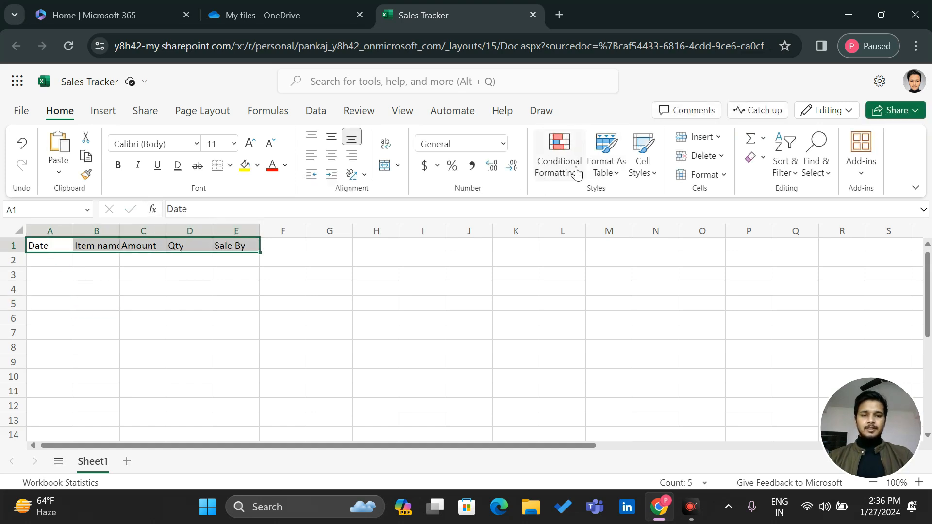
{"action": "left_click", "coordinate": [606, 151]}
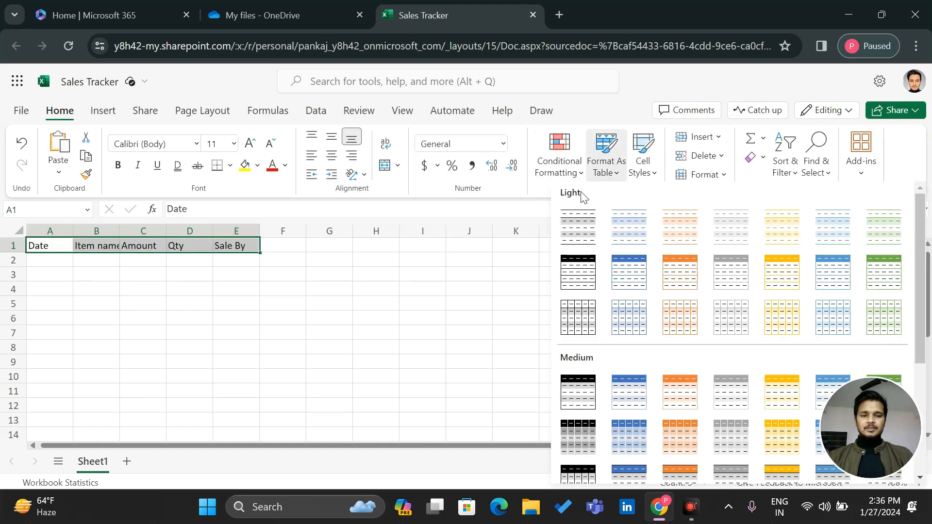
{"action": "left_click", "coordinate": [564, 226]}
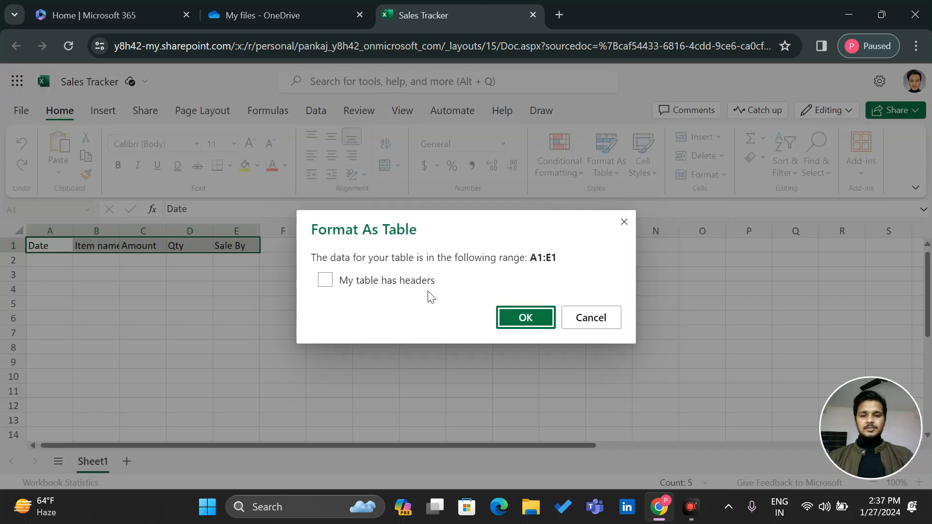
{"action": "left_click", "coordinate": [540, 321]}
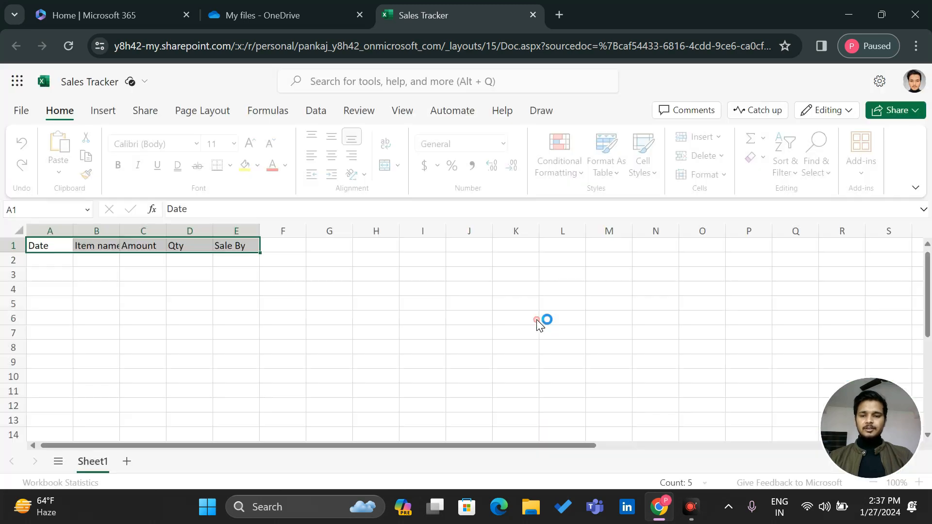
Fill the table's header row A1:E1 with yellow
{"action": "left_click", "coordinate": [46, 259]}
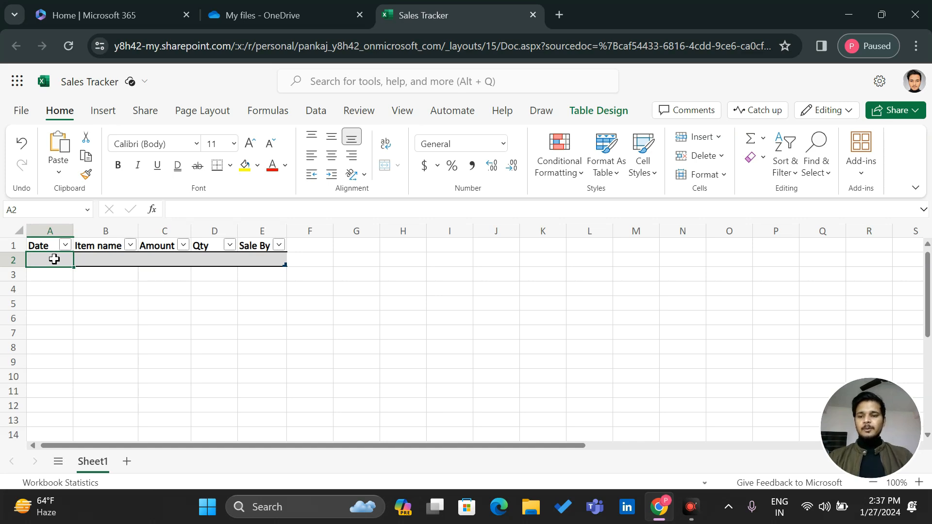
{"action": "left_click", "coordinate": [44, 248]}
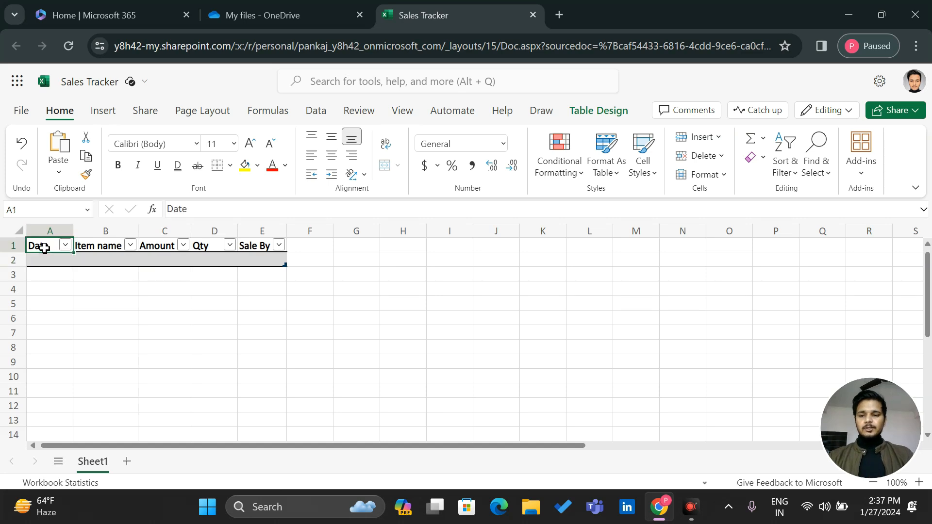
{"action": "left_click_drag", "start_coordinate": [44, 248], "coordinate": [250, 246]}
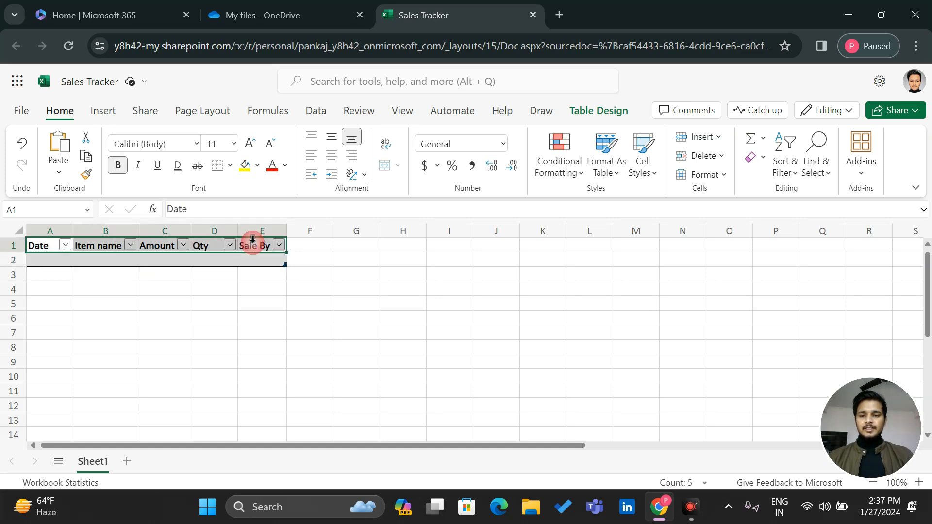
{"action": "left_click", "coordinate": [247, 173]}
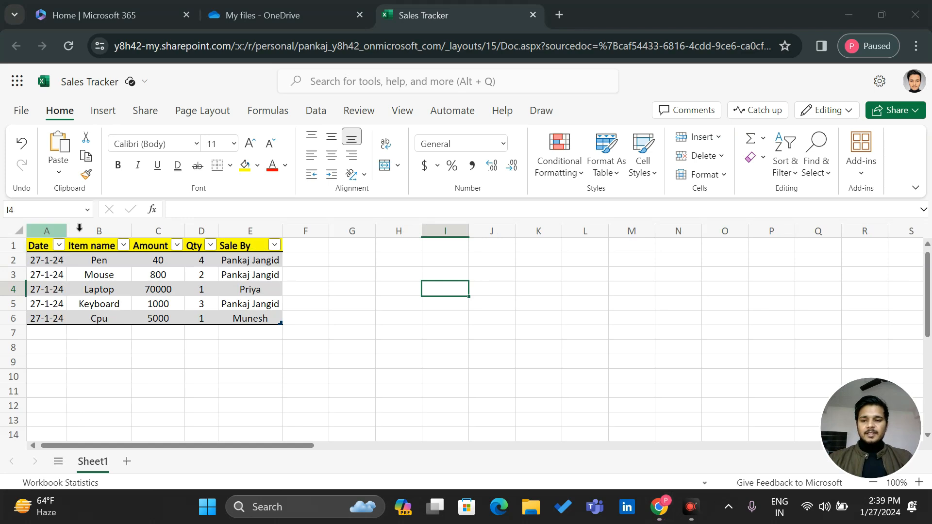
Put all borders on the data rows A2:E6, then bring up the Microsoft 365 app list
{"action": "left_click_drag", "start_coordinate": [38, 260], "coordinate": [254, 316]}
{"action": "left_click", "coordinate": [230, 168]}
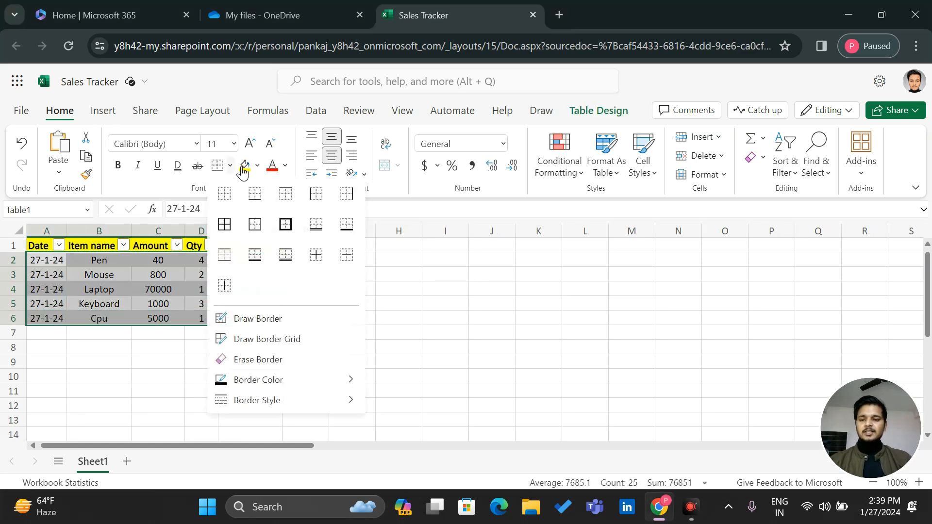
{"action": "left_click", "coordinate": [226, 229]}
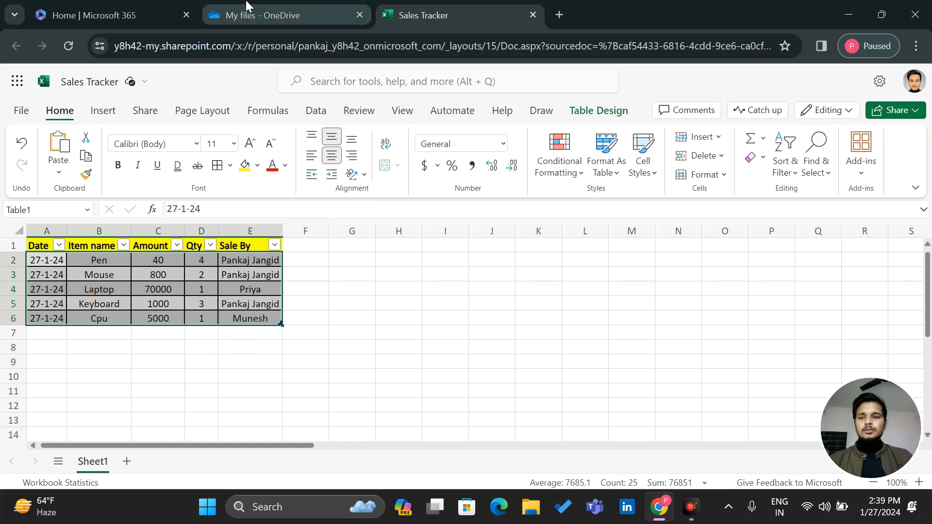
{"action": "left_click", "coordinate": [19, 77]}
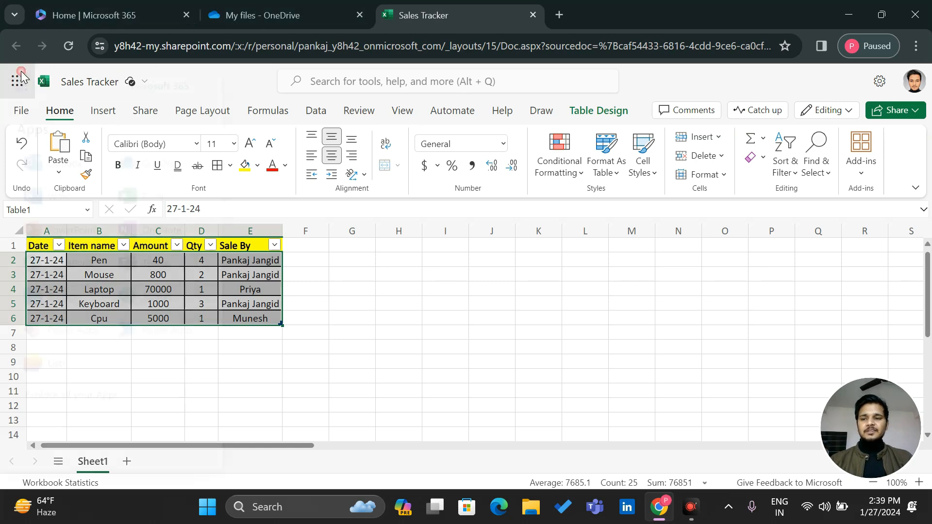
Open Power Automate, go to My flows, and start a New flow
{"action": "left_click", "coordinate": [157, 344]}
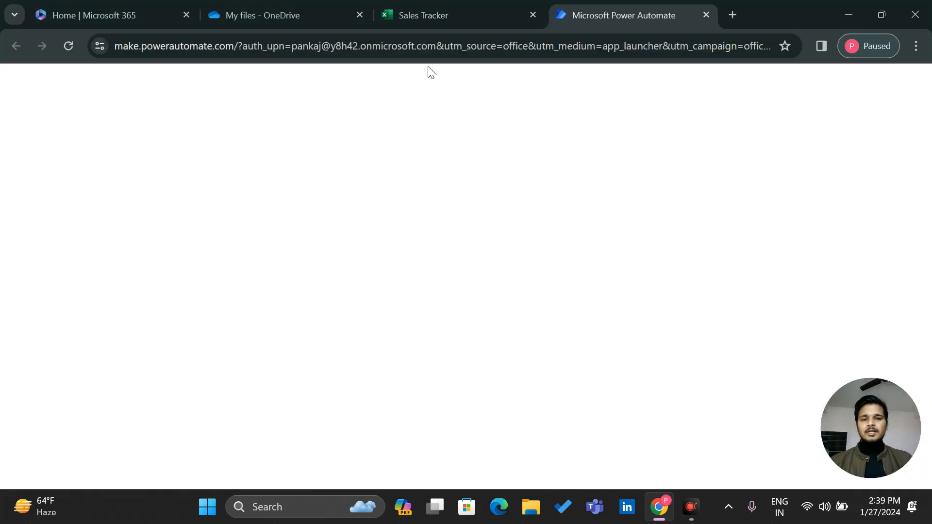
{"action": "left_click", "coordinate": [438, 19]}
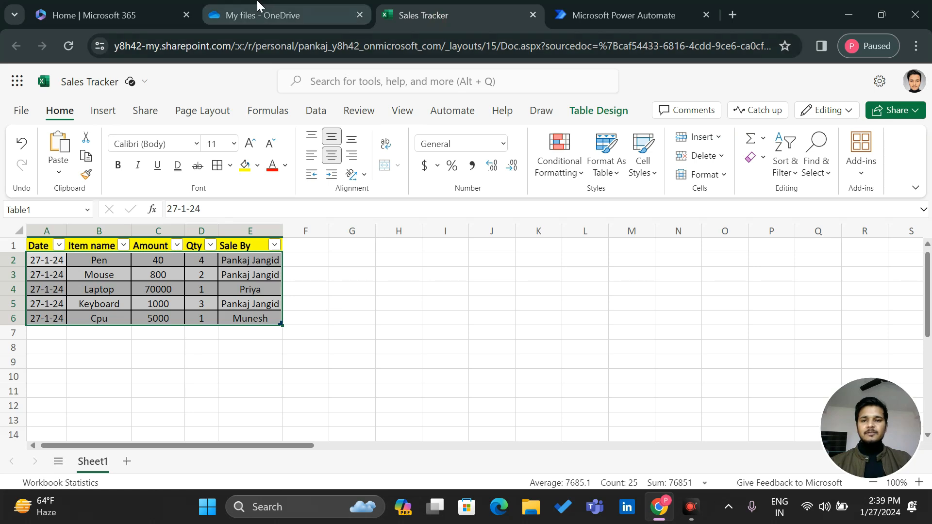
{"action": "left_click", "coordinate": [257, 5]}
{"action": "left_click", "coordinate": [441, 7]}
{"action": "left_click", "coordinate": [637, 5]}
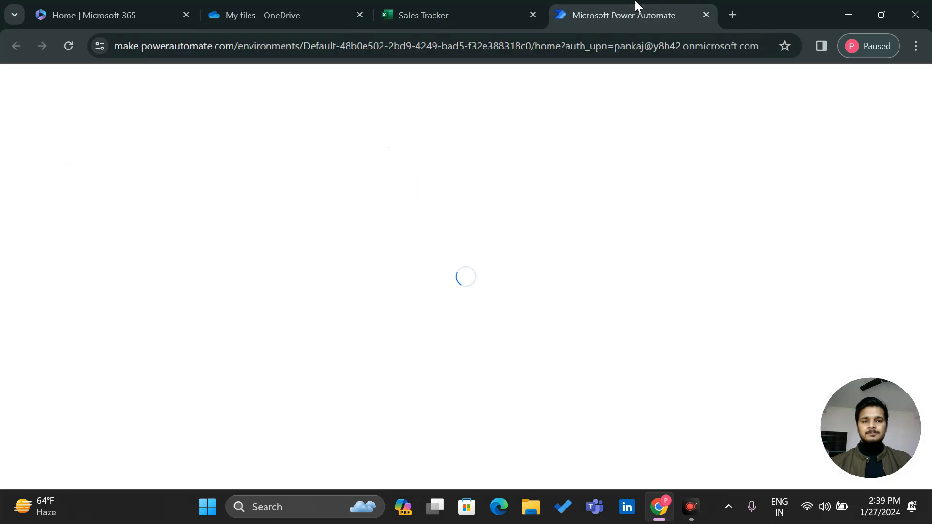
{"action": "left_click", "coordinate": [38, 265]}
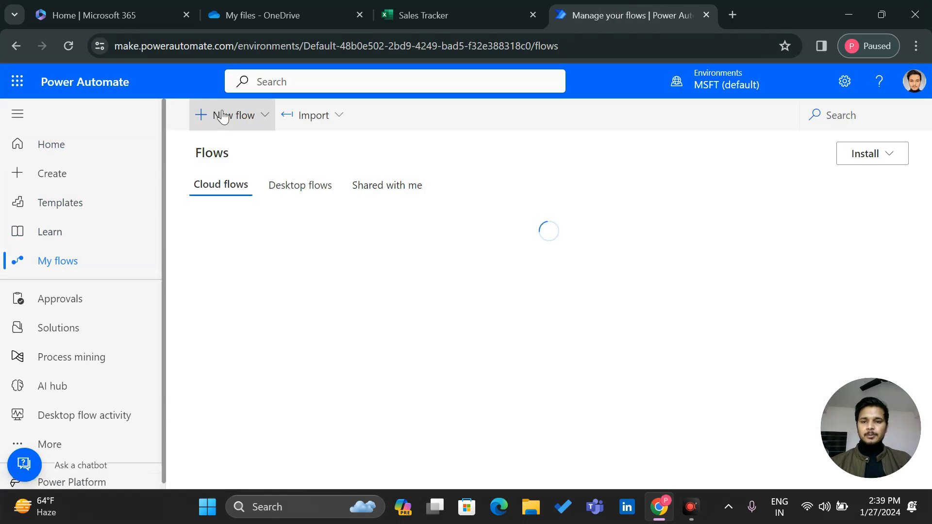
{"action": "left_click", "coordinate": [223, 117]}
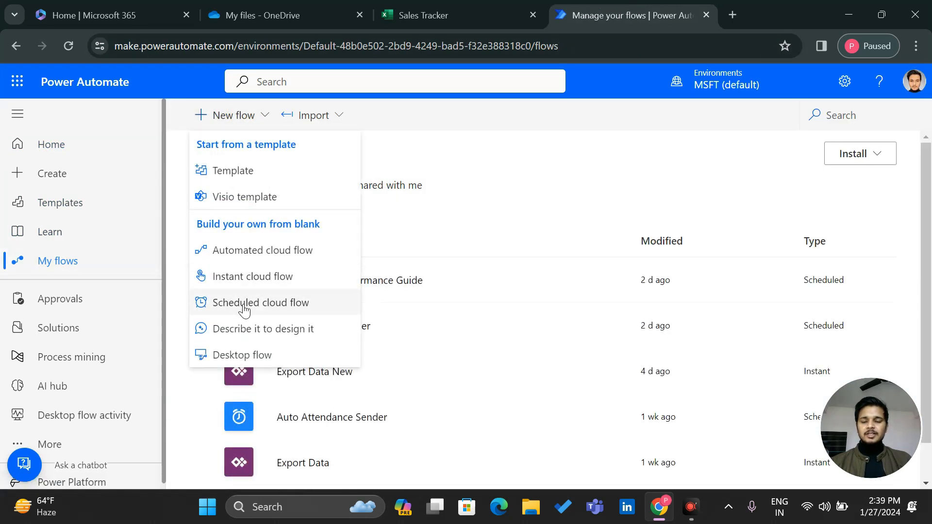
Create a scheduled cloud flow starting 1/27/24 at 03:00 PM, repeating every 1 Day
{"action": "left_click", "coordinate": [266, 304]}
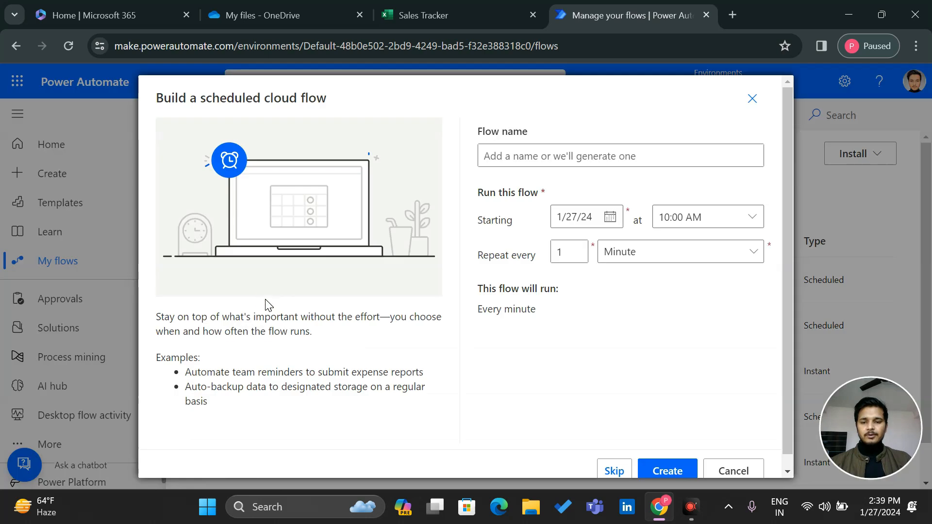
{"action": "left_click", "coordinate": [752, 217]}
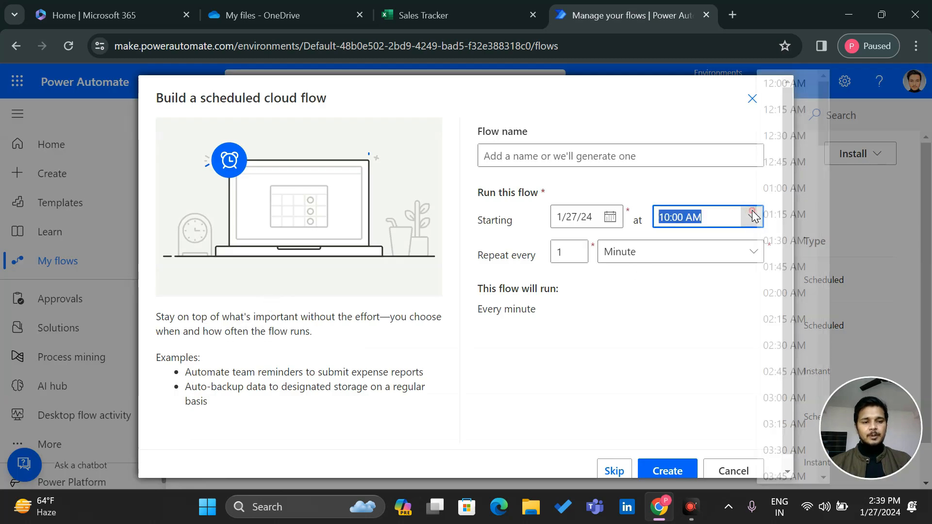
{"action": "scroll", "coordinate": [778, 291], "scroll_direction": "down", "scroll_amount": 20}
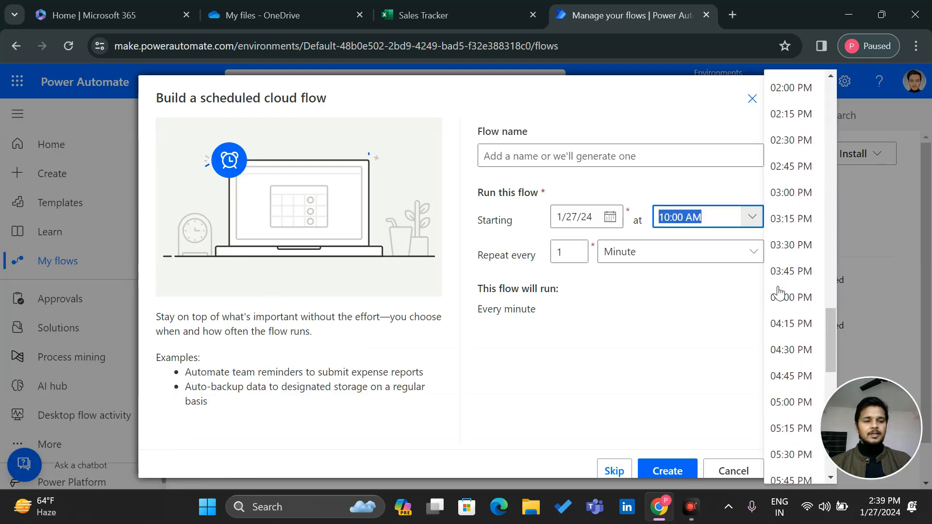
{"action": "scroll", "coordinate": [792, 345], "scroll_direction": "down", "scroll_amount": 1}
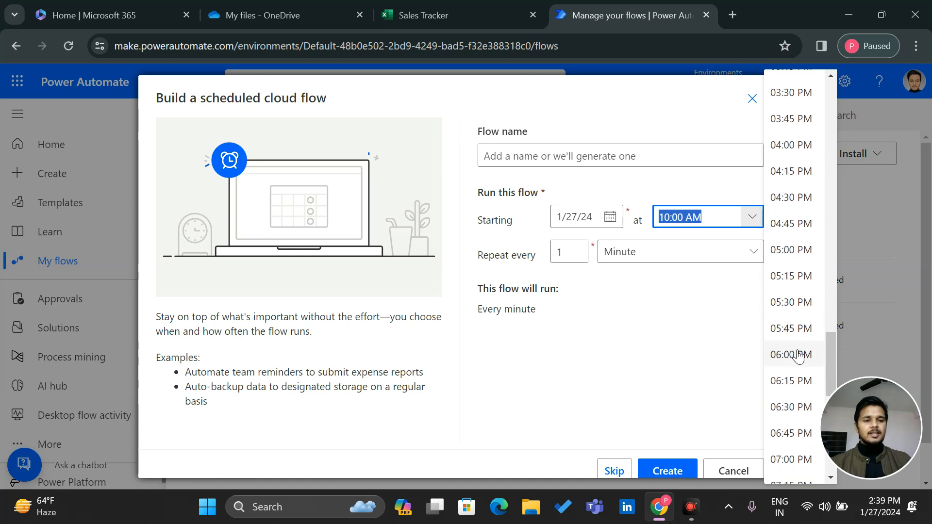
{"action": "scroll", "coordinate": [790, 221], "scroll_direction": "up", "scroll_amount": 1}
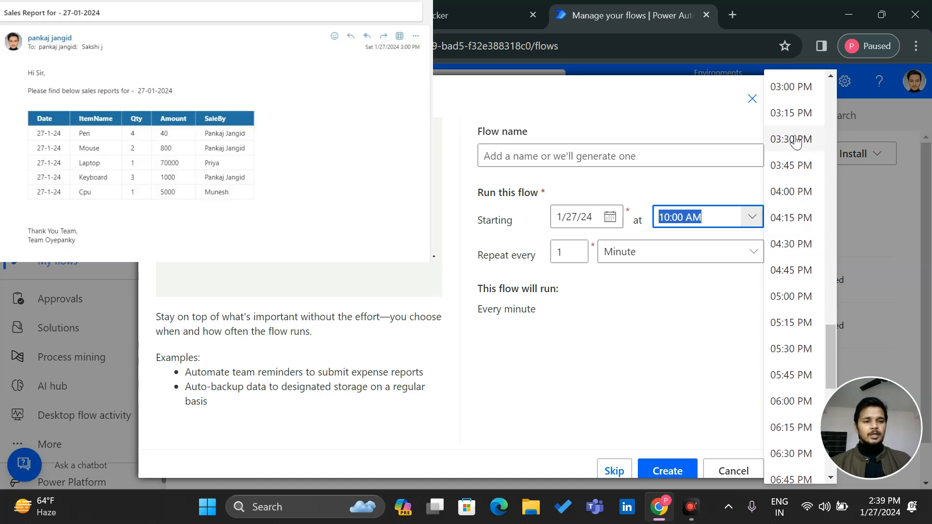
{"action": "scroll", "coordinate": [795, 131], "scroll_direction": "up", "scroll_amount": 1}
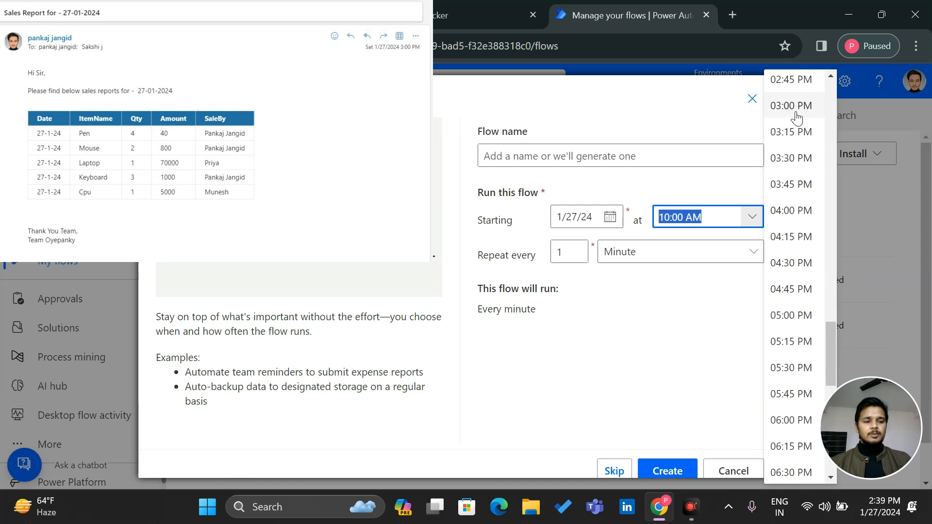
{"action": "left_click", "coordinate": [795, 109]}
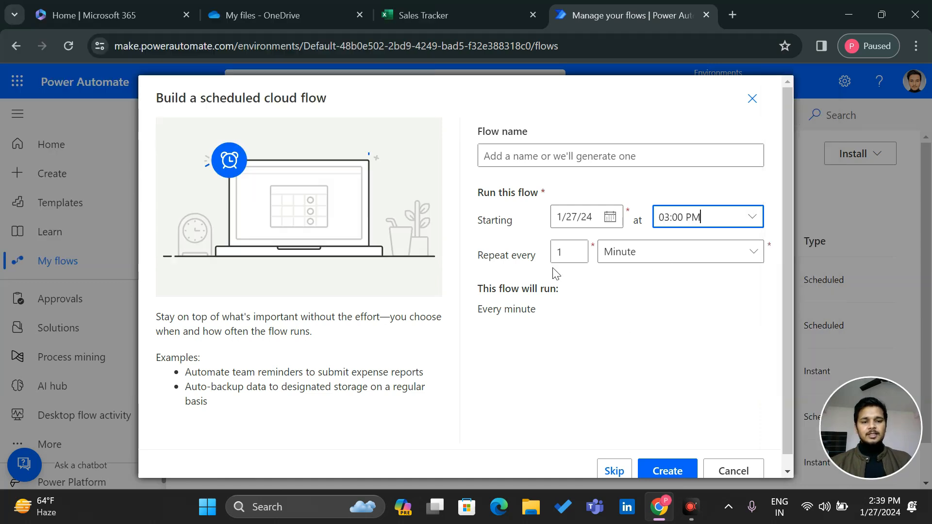
{"action": "left_click", "coordinate": [673, 255]}
{"action": "left_click", "coordinate": [645, 328]}
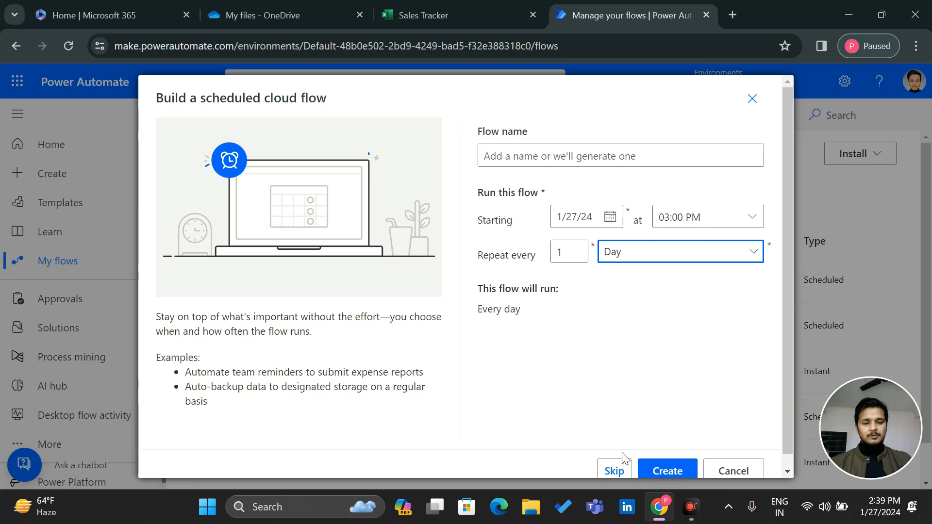
{"action": "left_click", "coordinate": [650, 470]}
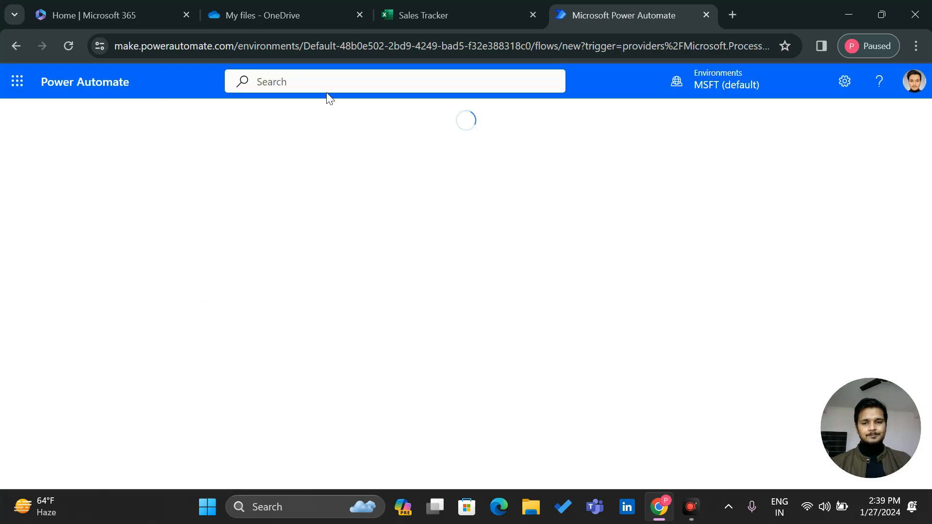
Name the flow 'Sales Report Auto Sender' in the classic designer
{"action": "left_click", "coordinate": [59, 114]}
{"action": "type", "text": "Sales Report"}
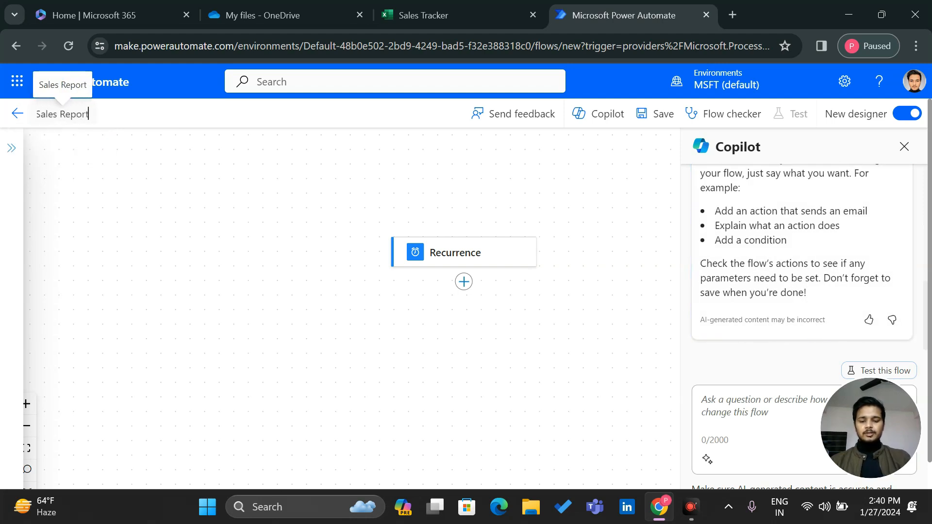
{"action": "type", "text": " Auto Sender"}
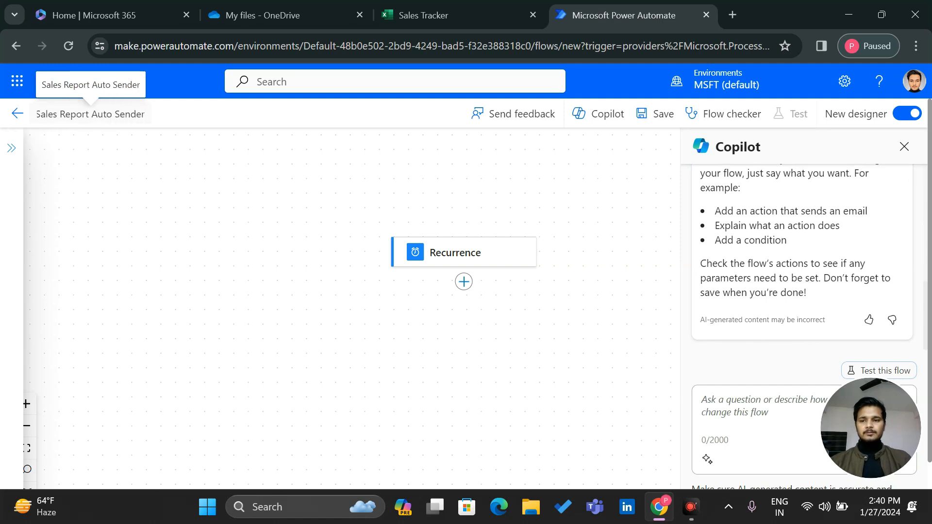
{"action": "triple_click", "coordinate": [57, 114]}
{"action": "key", "text": "ctrl+c"}
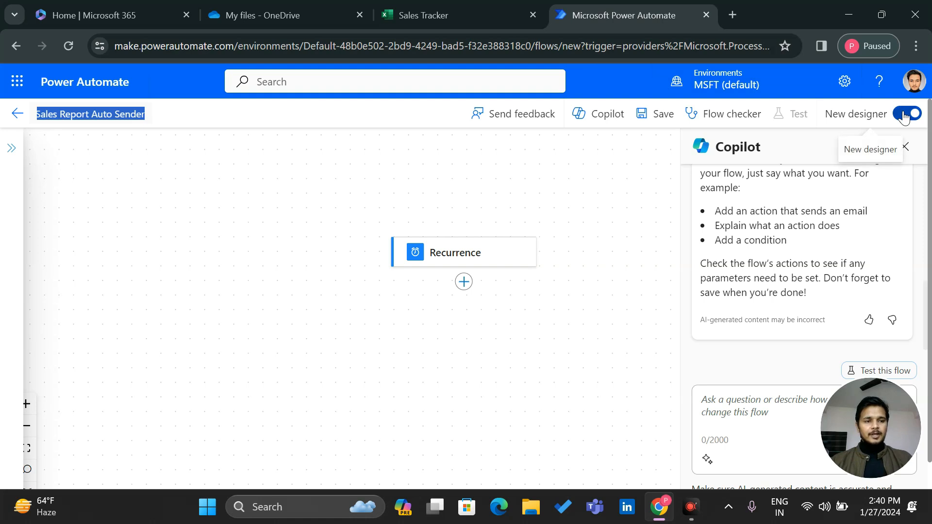
{"action": "left_click", "coordinate": [923, 114]}
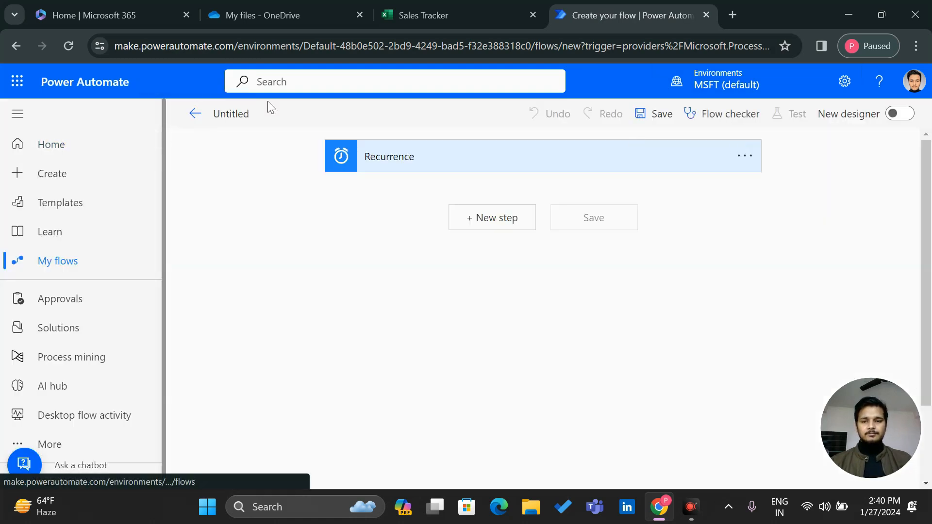
{"action": "left_click", "coordinate": [231, 114]}
{"action": "key", "text": "ctrl+v"}
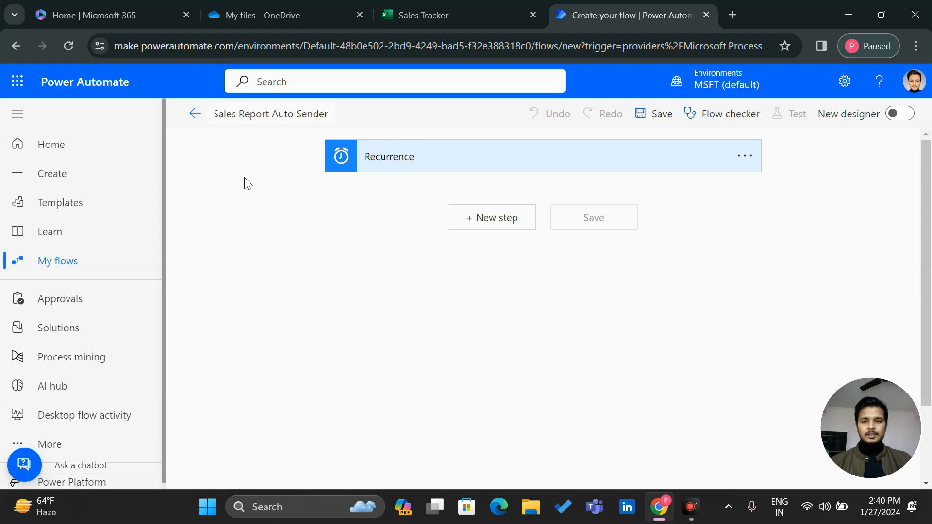
{"action": "left_click", "coordinate": [488, 220]}
Add a 'List rows present in a table' action on OneDrive for Business, OneDrive library
{"action": "left_click", "coordinate": [385, 256]}
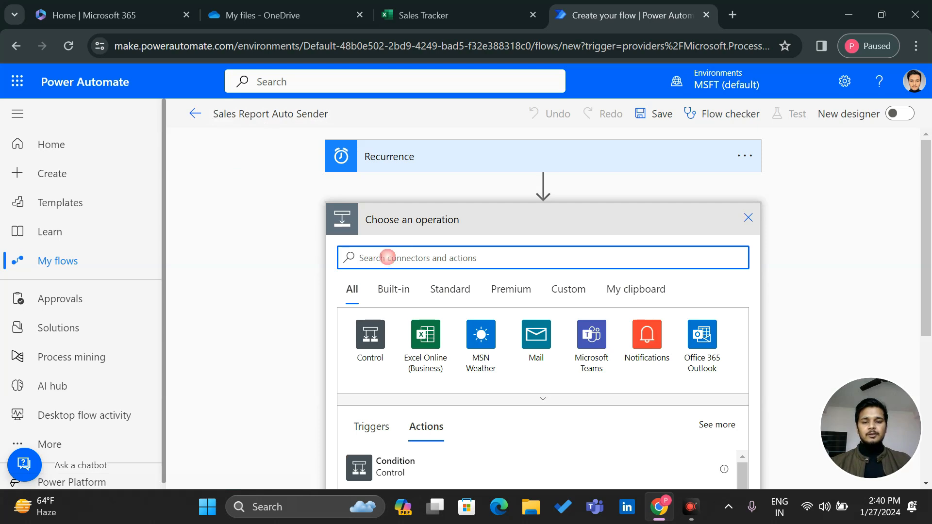
{"action": "type", "text": "Row in p"}
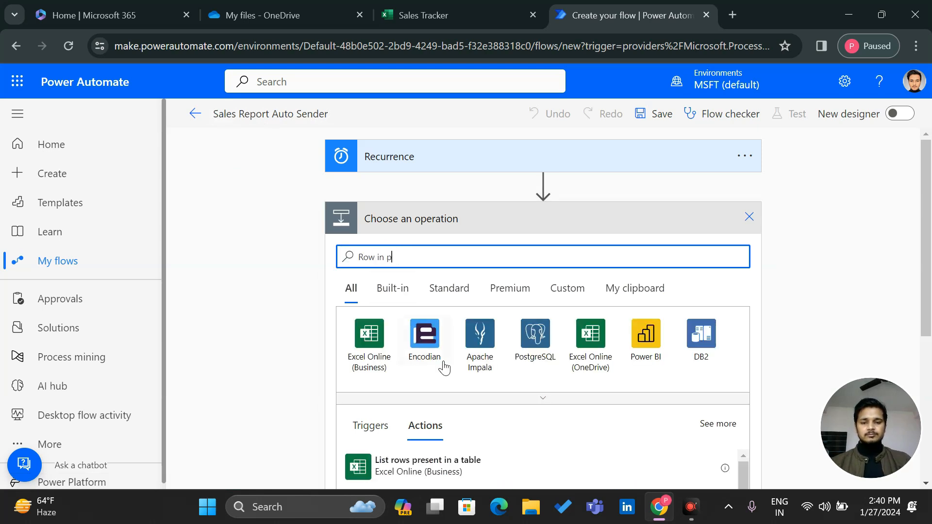
{"action": "scroll", "coordinate": [434, 374], "scroll_direction": "down", "scroll_amount": 2}
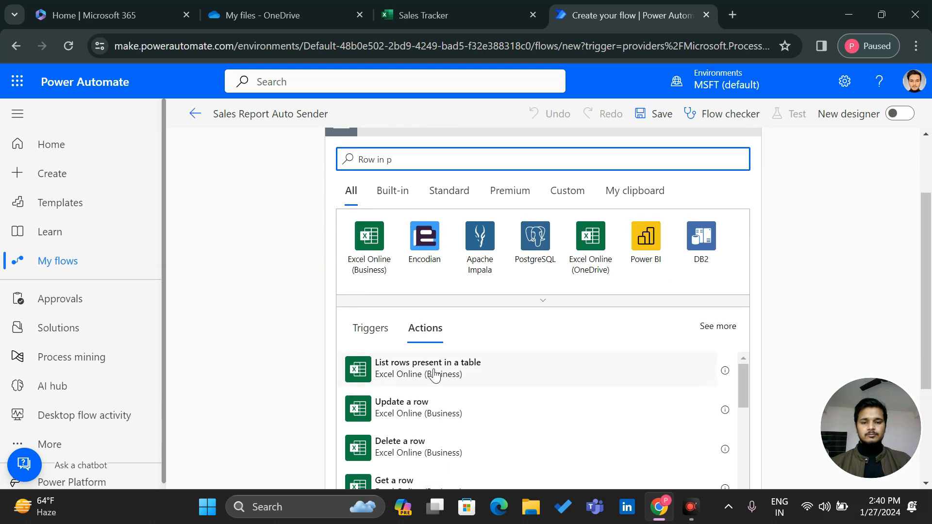
{"action": "left_click", "coordinate": [471, 374]}
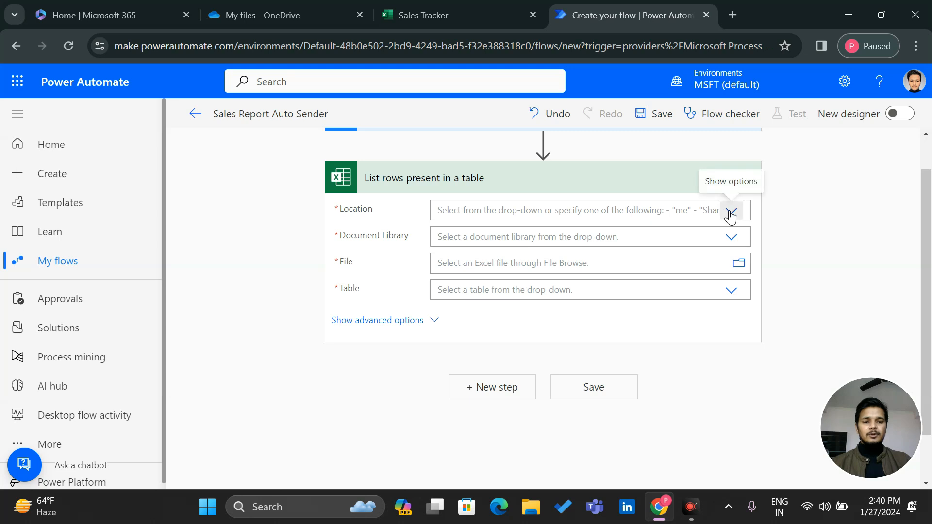
{"action": "left_click", "coordinate": [731, 214]}
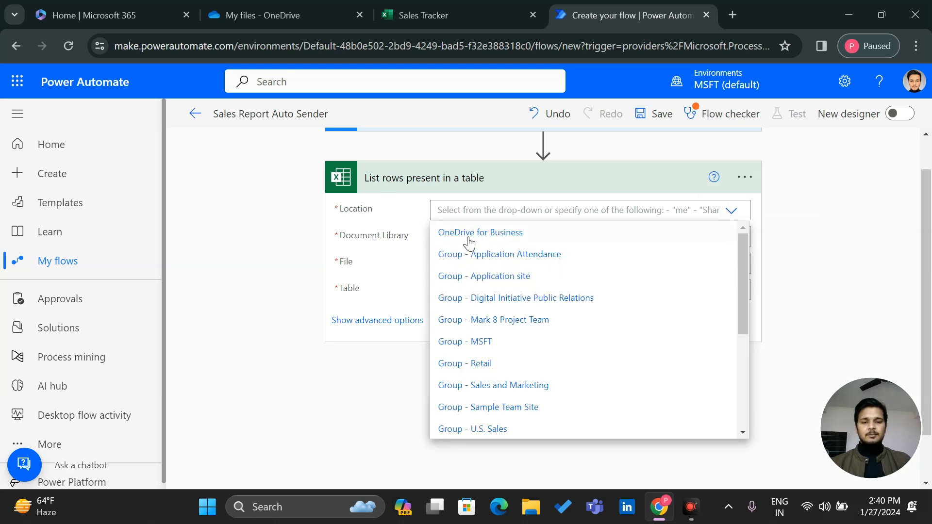
{"action": "left_click", "coordinate": [470, 235]}
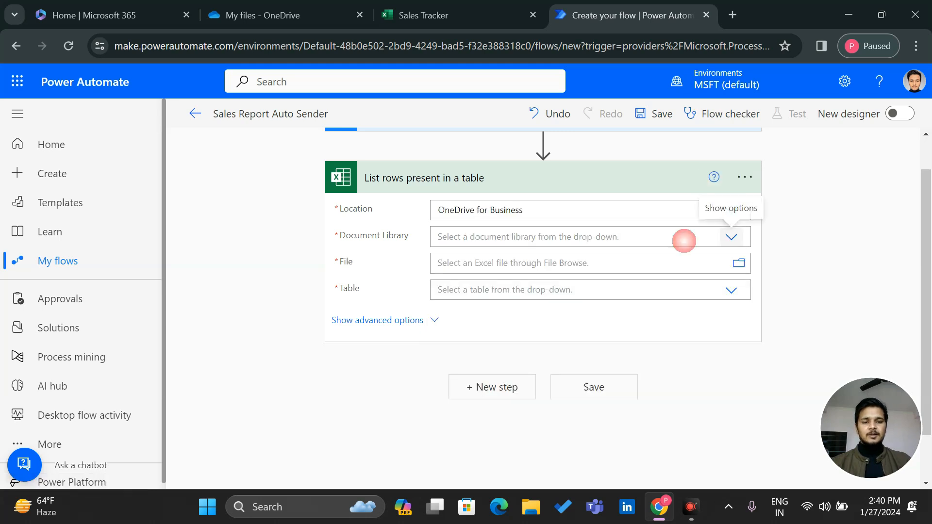
{"action": "left_click", "coordinate": [684, 241]}
{"action": "left_click", "coordinate": [471, 261]}
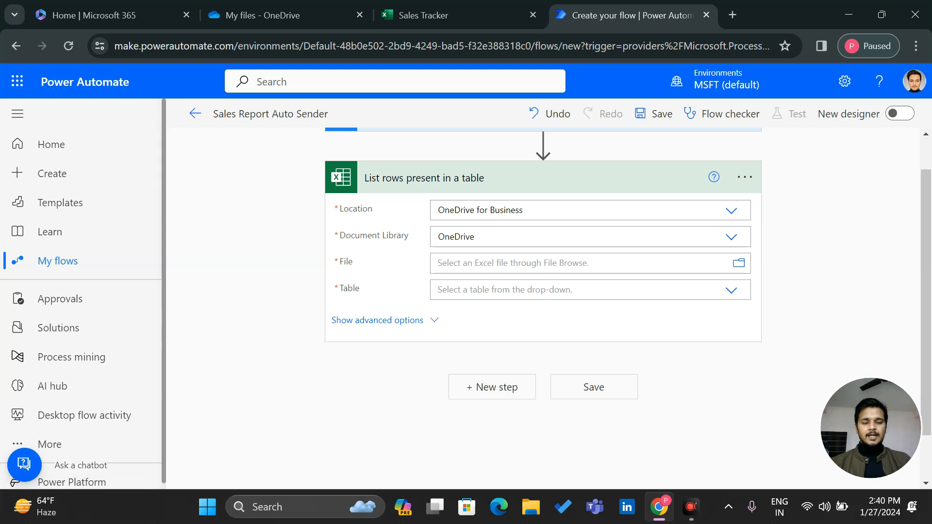
Select Sales Tracker.xlsx as the file to read
{"action": "left_click", "coordinate": [738, 262]}
{"action": "left_click", "coordinate": [287, 5]}
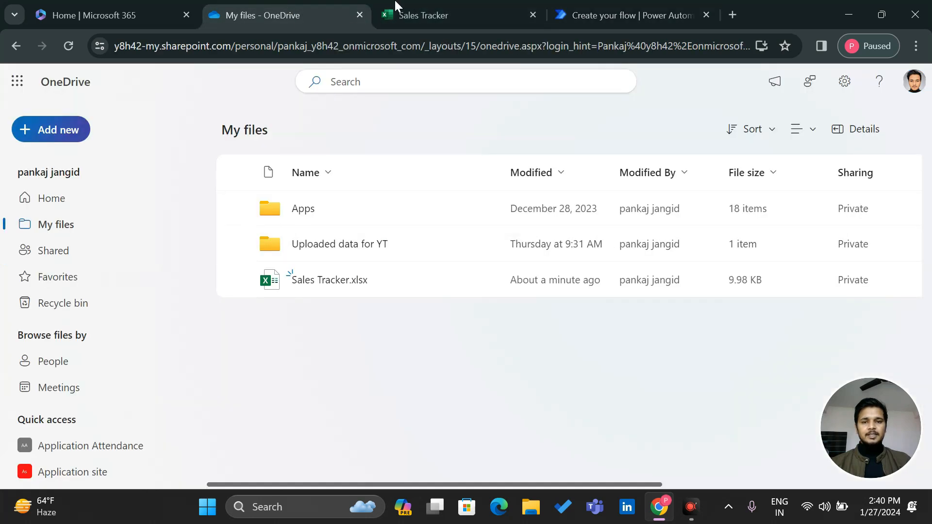
{"action": "left_click", "coordinate": [567, 14]}
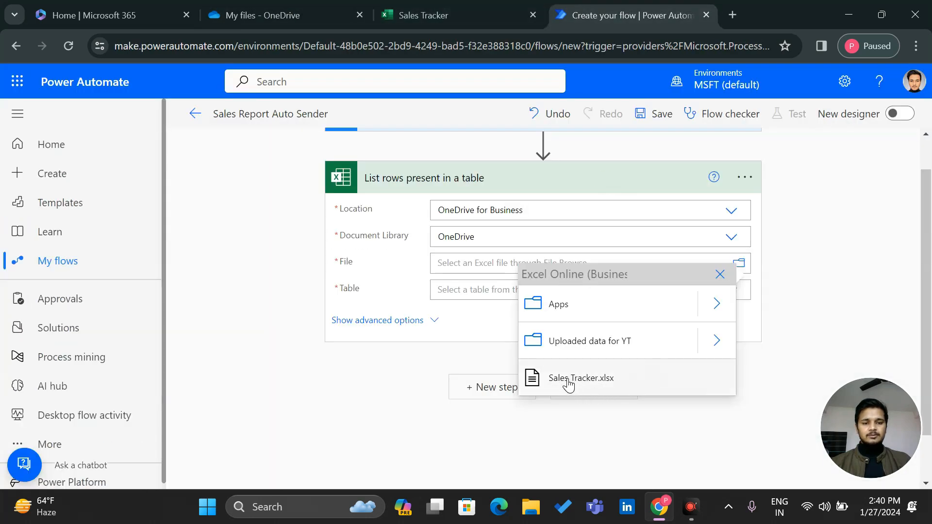
{"action": "left_click", "coordinate": [568, 379]}
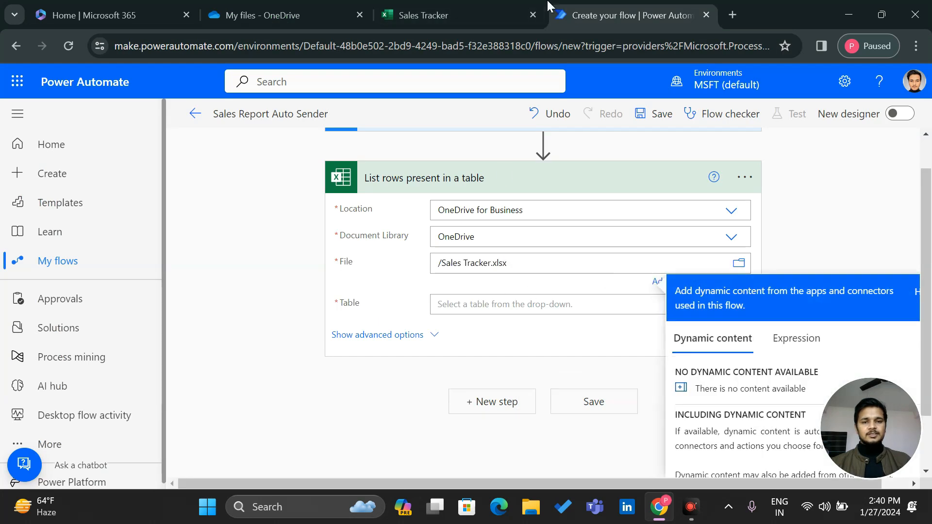
Confirm the sales table is named Table1 in Excel and choose Table1 in the step
{"action": "left_click", "coordinate": [510, 7]}
{"action": "left_click", "coordinate": [141, 290]}
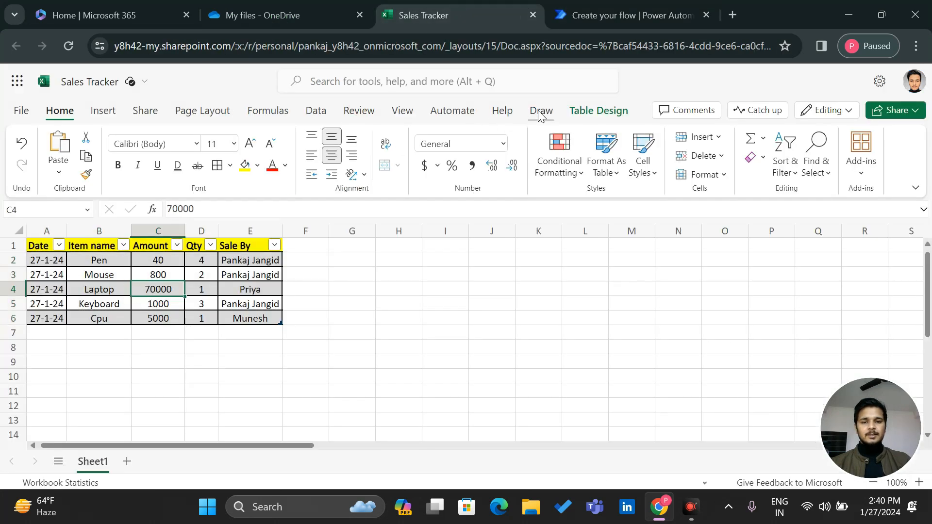
{"action": "left_click", "coordinate": [592, 109]}
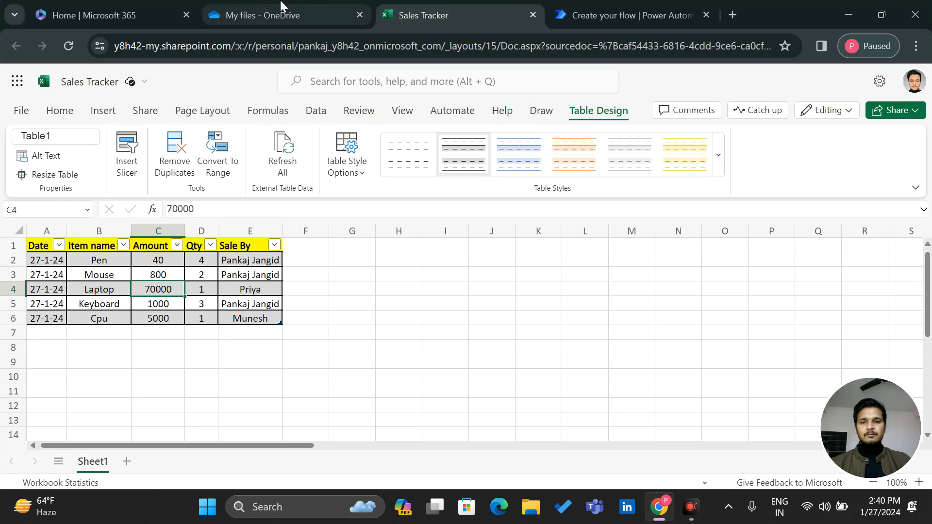
{"action": "left_click", "coordinate": [262, 5]}
{"action": "left_click", "coordinate": [631, 5]}
{"action": "left_click", "coordinate": [589, 304]}
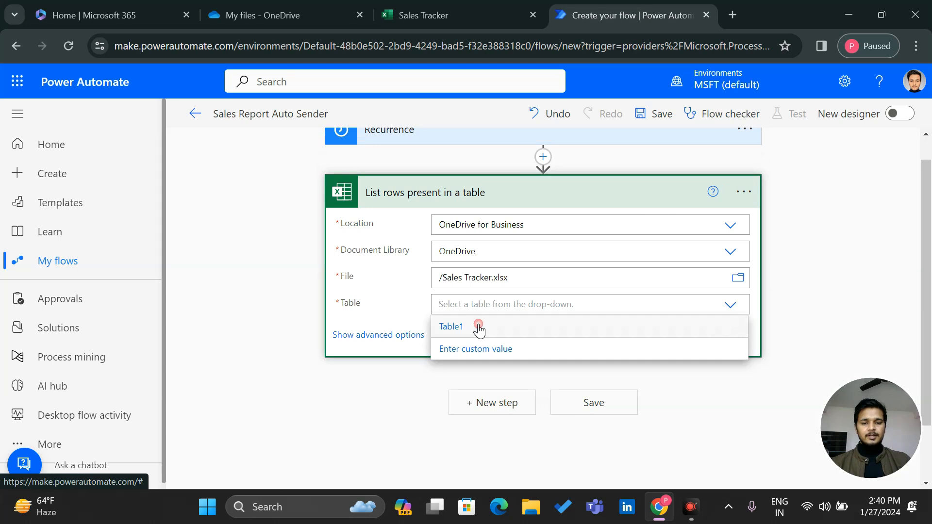
{"action": "left_click", "coordinate": [479, 330]}
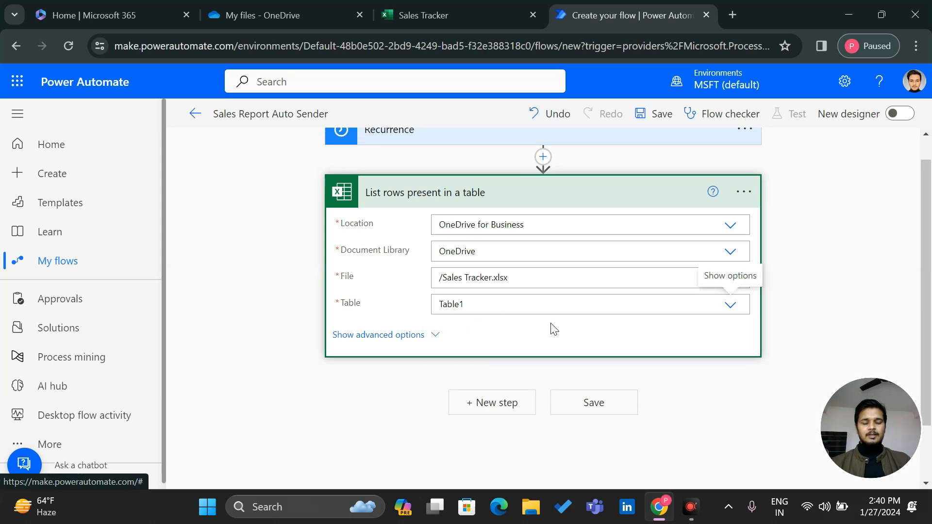
{"action": "left_click", "coordinate": [473, 403]}
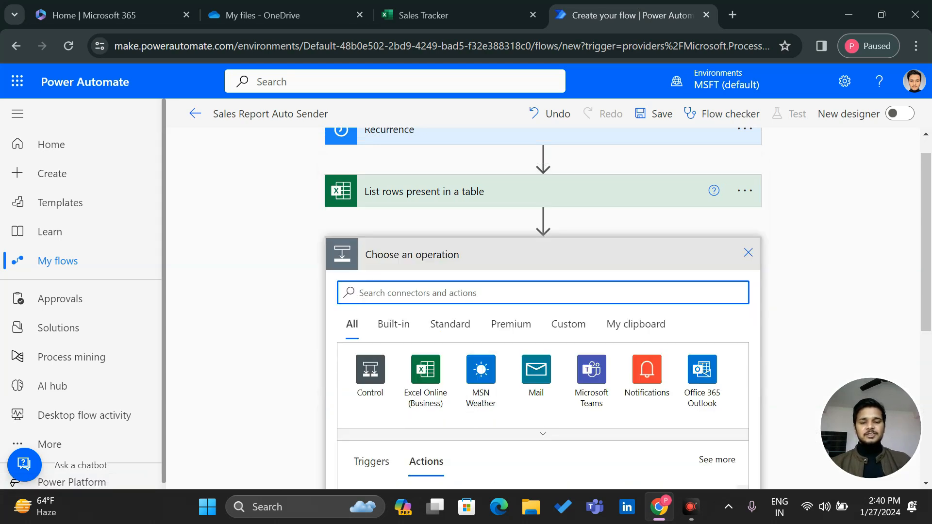
Add a Condition step whose left value is the expression length(value) of the listed rows
{"action": "type", "text": "condi"}
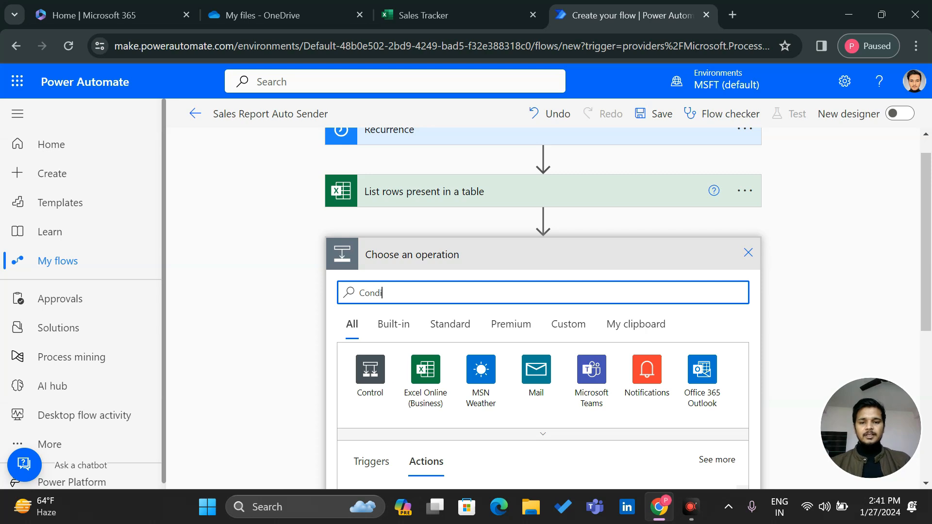
{"action": "type", "text": "tio"}
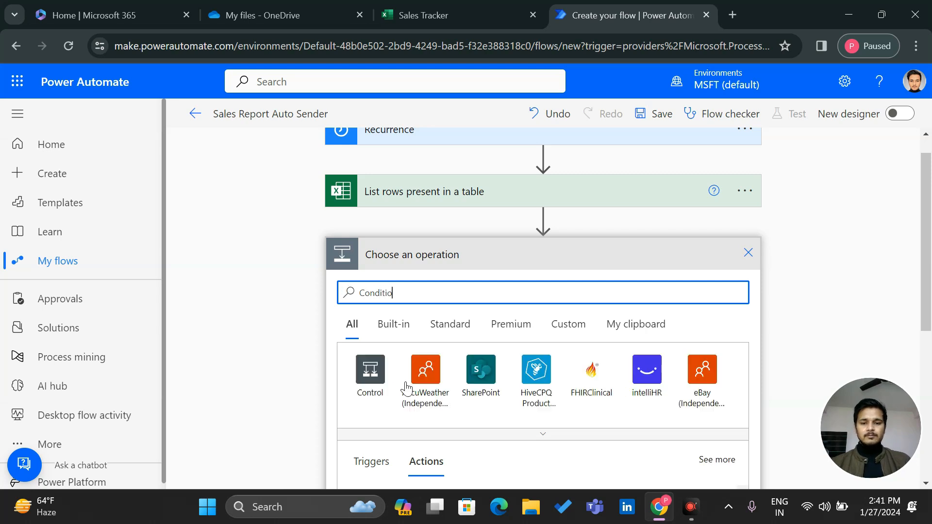
{"action": "left_click", "coordinate": [443, 395]}
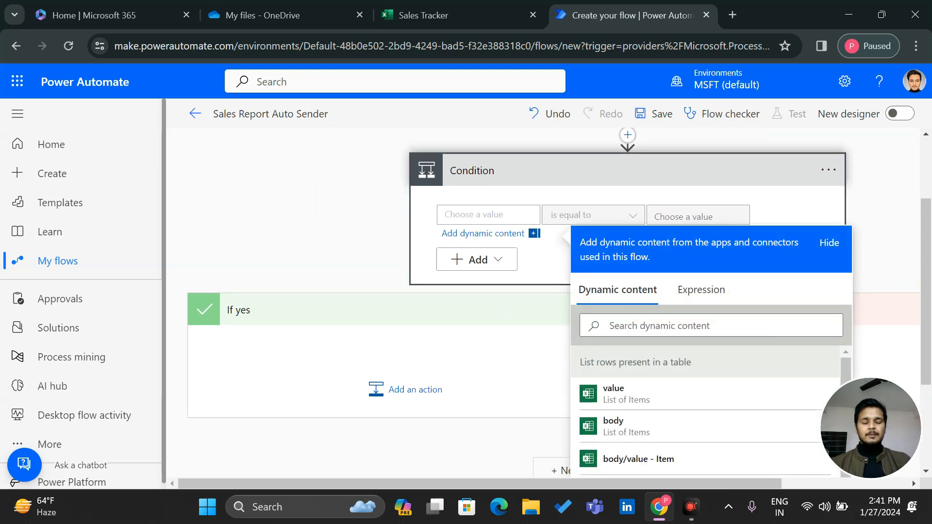
{"action": "left_click", "coordinate": [699, 303]}
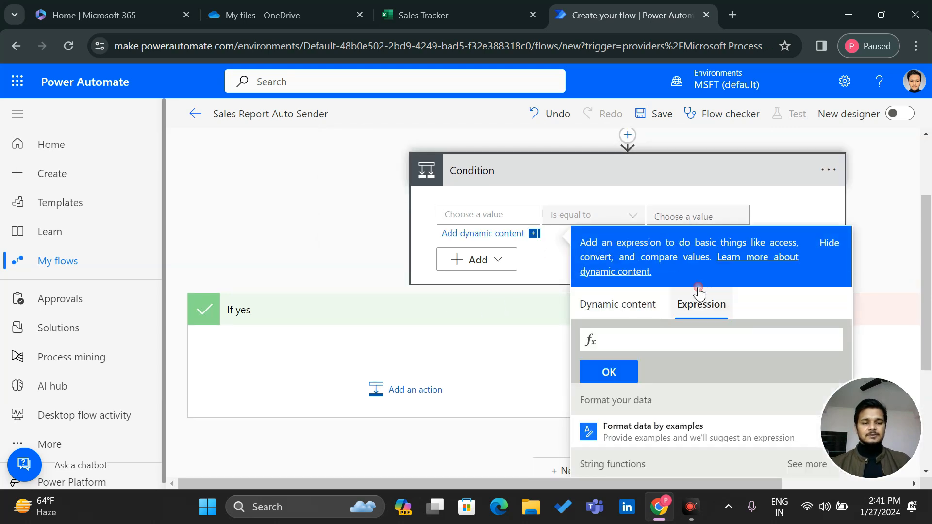
{"action": "left_click", "coordinate": [615, 340]}
{"action": "type", "text": "Len"}
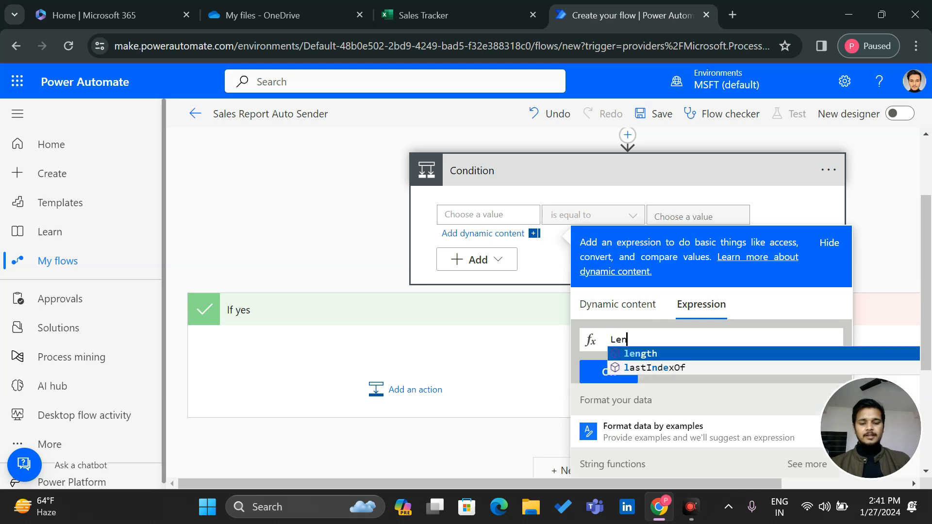
{"action": "left_click", "coordinate": [644, 354]}
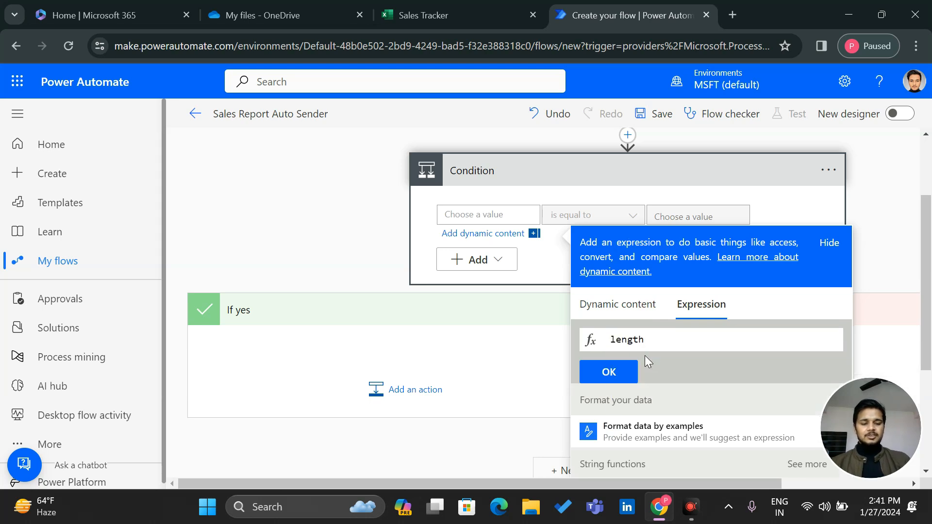
{"action": "type", "text": "("}
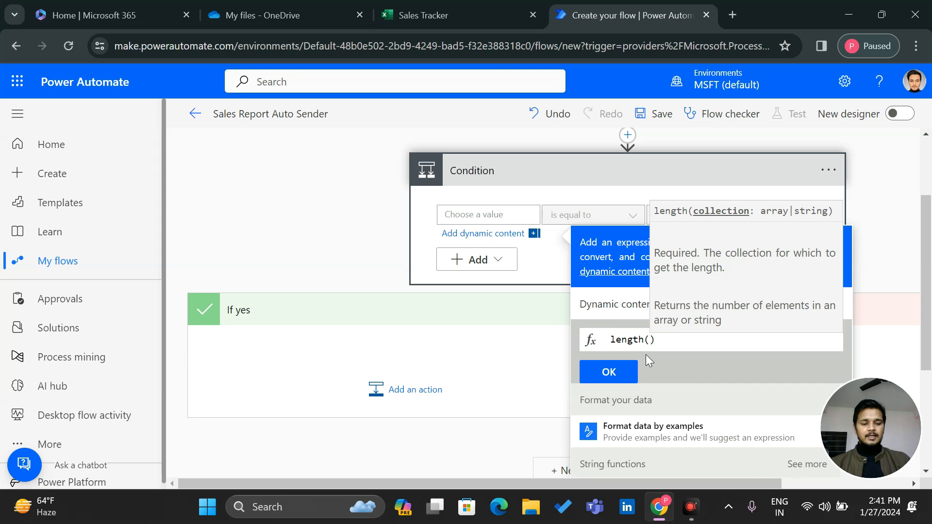
{"action": "key", "text": "Right"}
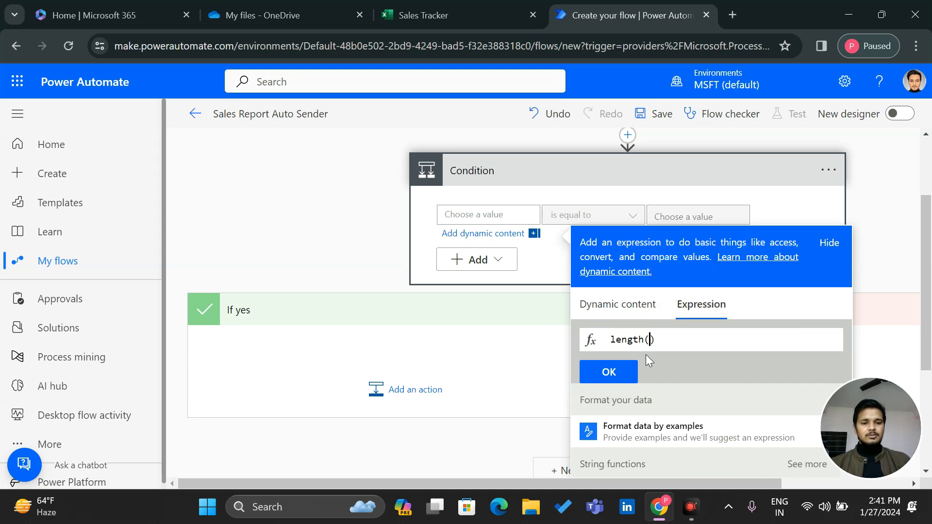
{"action": "left_click", "coordinate": [616, 304]}
{"action": "scroll", "coordinate": [633, 418], "scroll_direction": "down", "scroll_amount": 1}
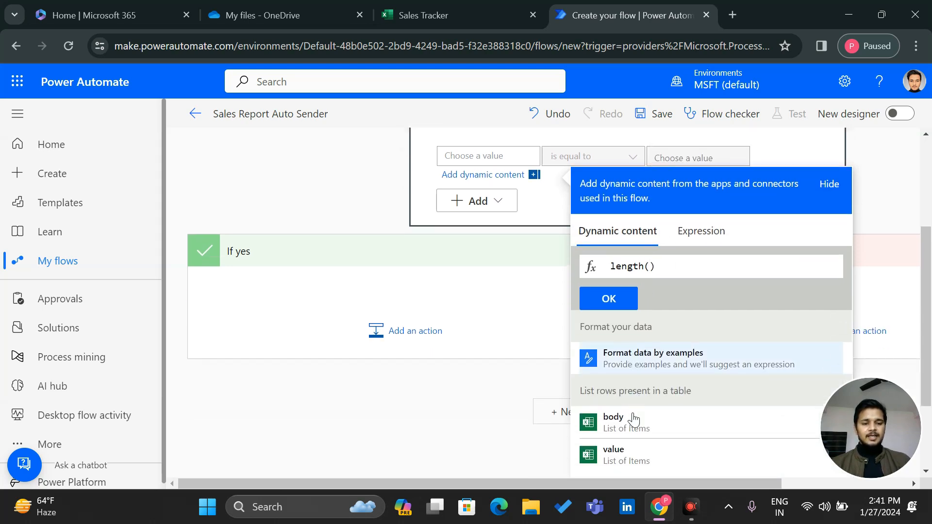
{"action": "scroll", "coordinate": [633, 419], "scroll_direction": "down", "scroll_amount": 1}
{"action": "left_click", "coordinate": [639, 411]}
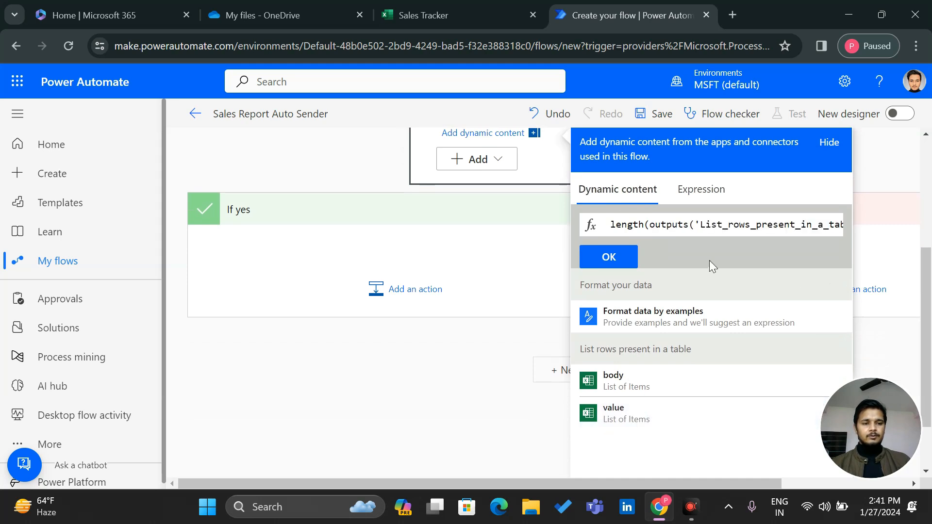
{"action": "key", "text": "Right"}
{"action": "key", "text": "Right"}
{"action": "key", "text": "Right"}
{"action": "key", "text": "Right"}
{"action": "key", "text": "Right"}
{"action": "key", "text": "Right"}
{"action": "key", "text": "Right"}
{"action": "key", "text": "Right"}
{"action": "key", "text": "Right"}
{"action": "key", "text": "Right"}
{"action": "key", "text": "Right"}
{"action": "key", "text": "Right"}
{"action": "key", "text": "Right"}
{"action": "key", "text": "Right"}
{"action": "key", "text": "Right"}
{"action": "key", "text": "Right"}
{"action": "key", "text": "Right"}
{"action": "key", "text": "Right"}
{"action": "key", "text": "Right"}
{"action": "key", "text": "Right"}
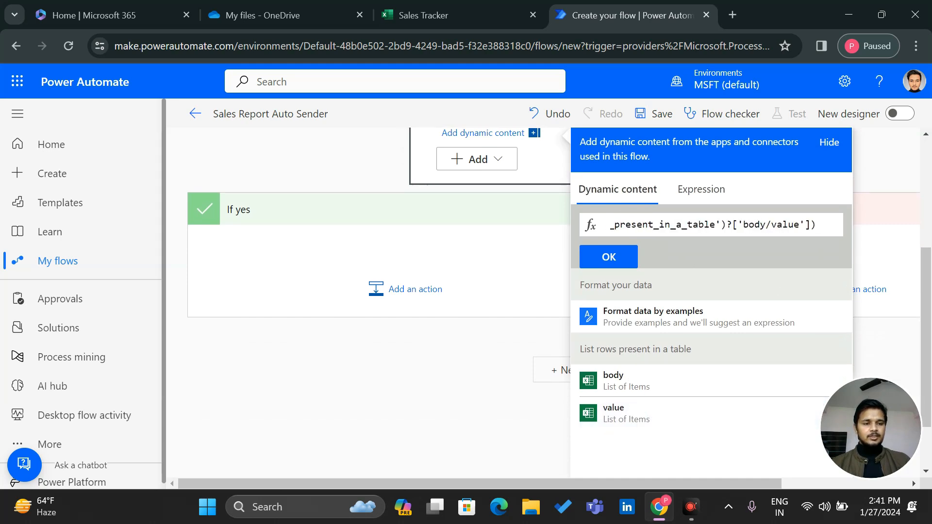
{"action": "left_click", "coordinate": [609, 257]}
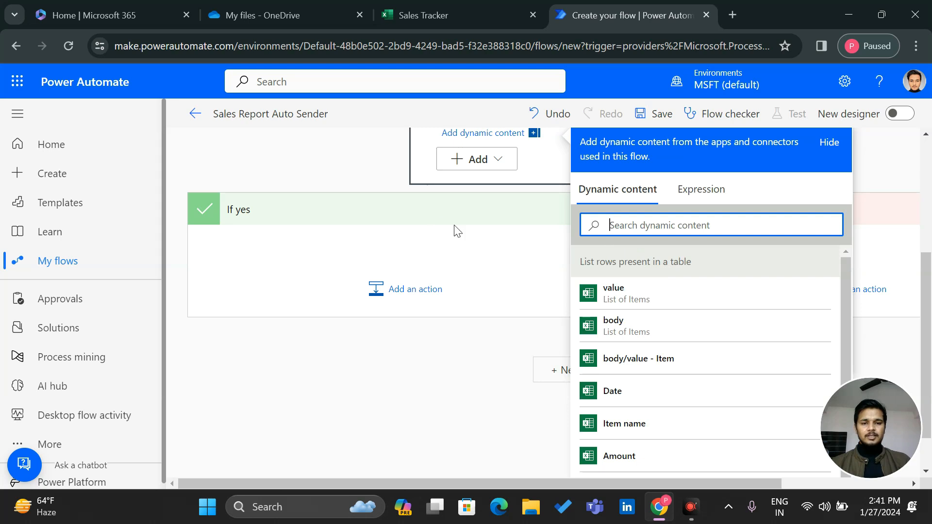
Set the condition's operator to 'is greater than' with value 0
{"action": "scroll", "coordinate": [442, 227], "scroll_direction": "up", "scroll_amount": 3}
{"action": "left_click", "coordinate": [578, 319]}
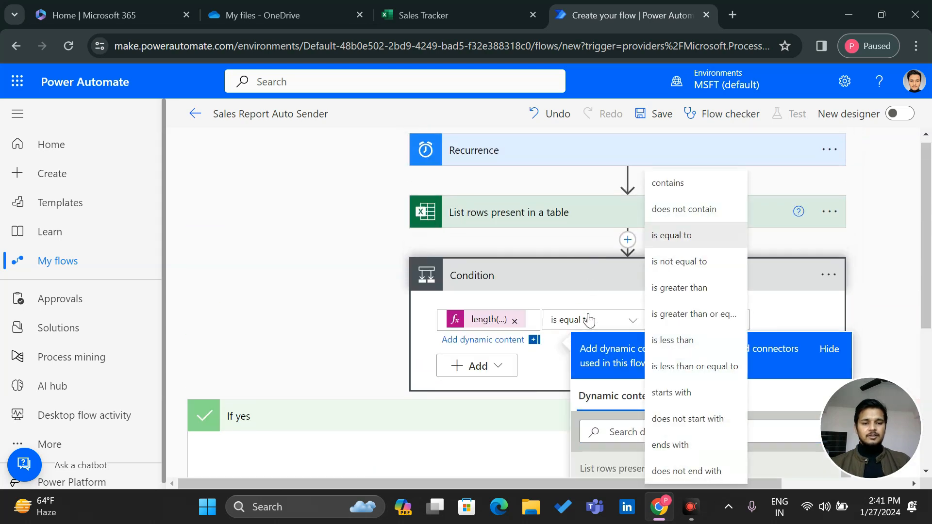
{"action": "left_click", "coordinate": [691, 287]}
{"action": "left_click", "coordinate": [693, 320]}
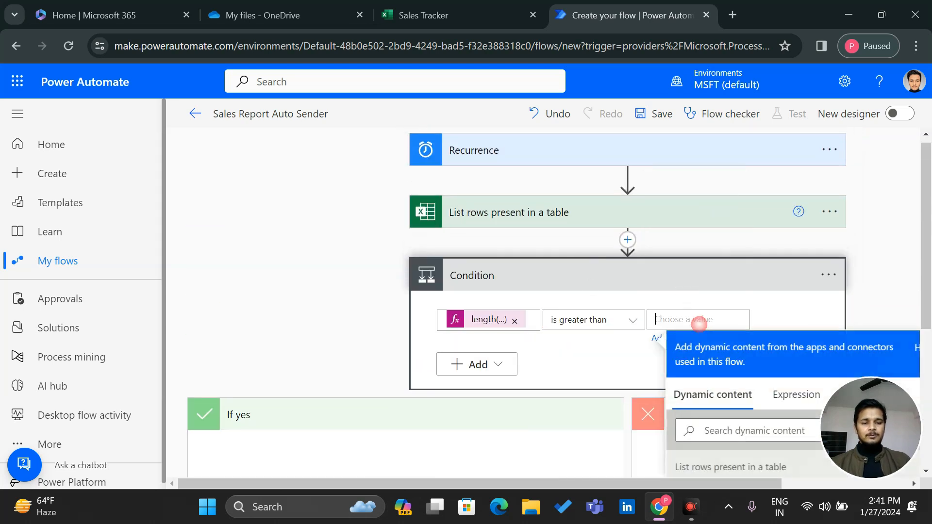
{"action": "type", "text": "0"}
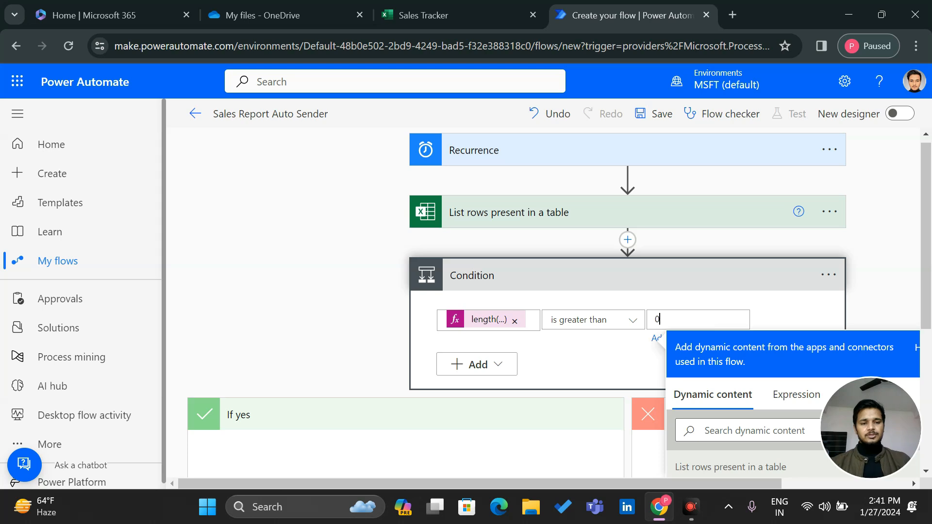
{"action": "left_click", "coordinate": [598, 357]}
{"action": "scroll", "coordinate": [549, 393], "scroll_direction": "down", "scroll_amount": 3}
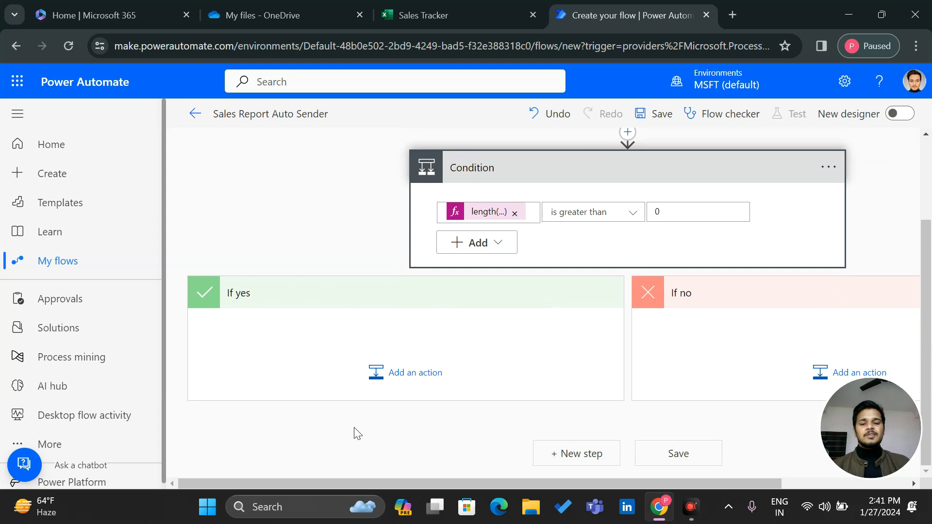
Search for Compose and add it under the condition's If yes branch
{"action": "left_click", "coordinate": [404, 387]}
{"action": "type", "text": "q"}
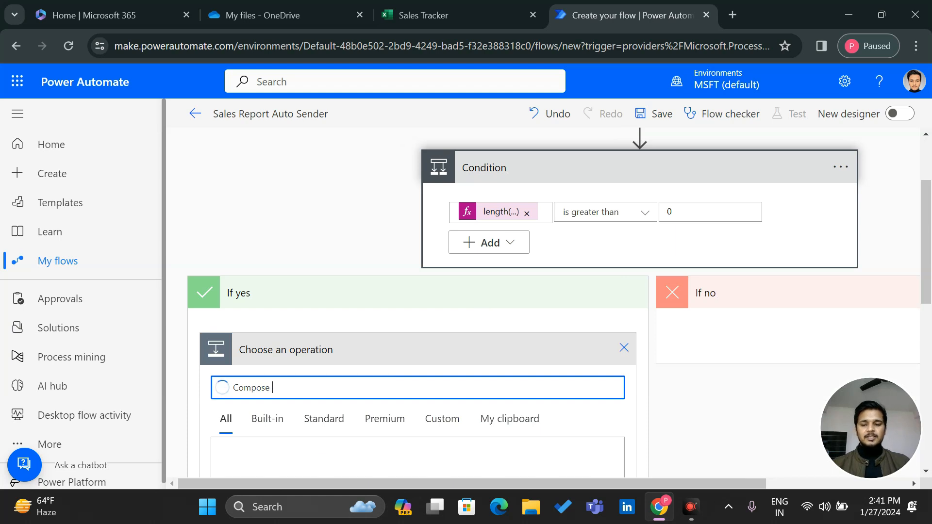
{"action": "scroll", "coordinate": [258, 418], "scroll_direction": "down", "scroll_amount": 3}
{"action": "left_click", "coordinate": [291, 422]}
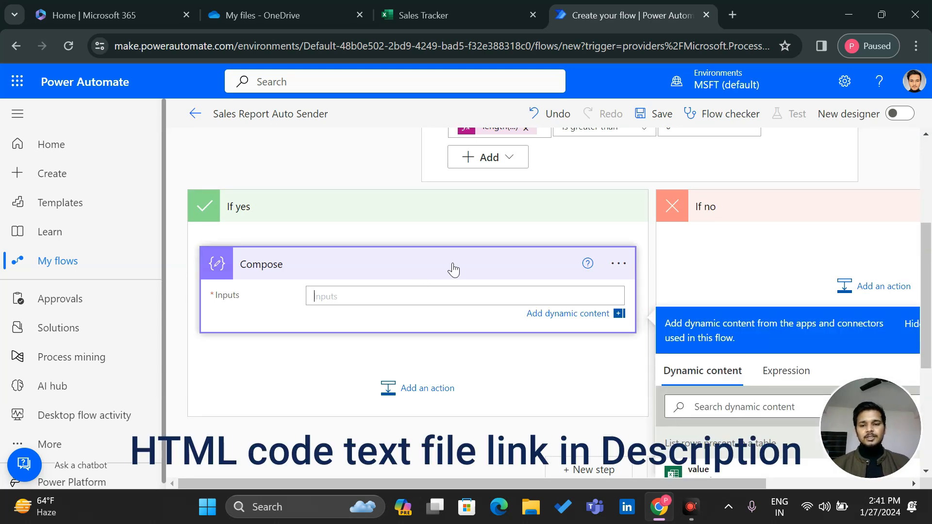
Search 'html table generator code' in a new tab and scroll to Quackit's generated table code
{"action": "left_click", "coordinate": [728, 2]}
{"action": "type", "text": "h"}
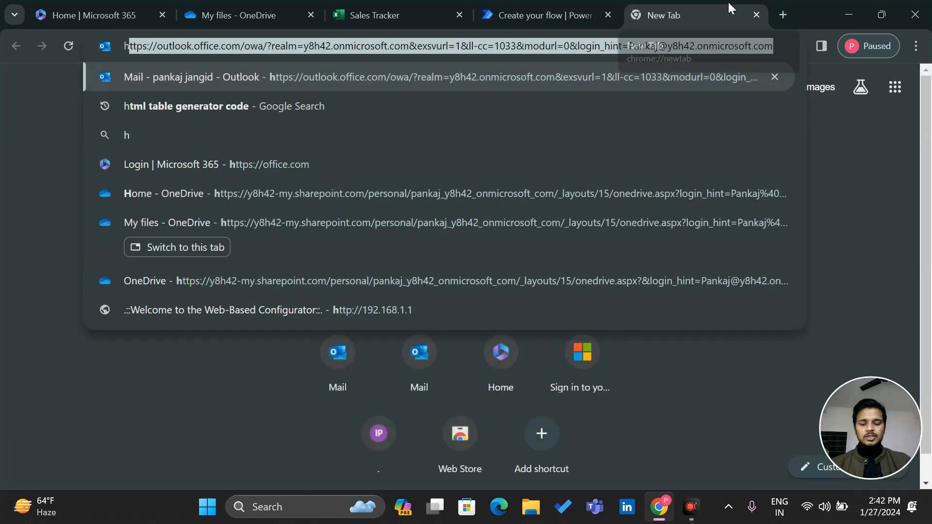
{"action": "type", "text": "tml table generator code"}
{"action": "key", "text": "Return"}
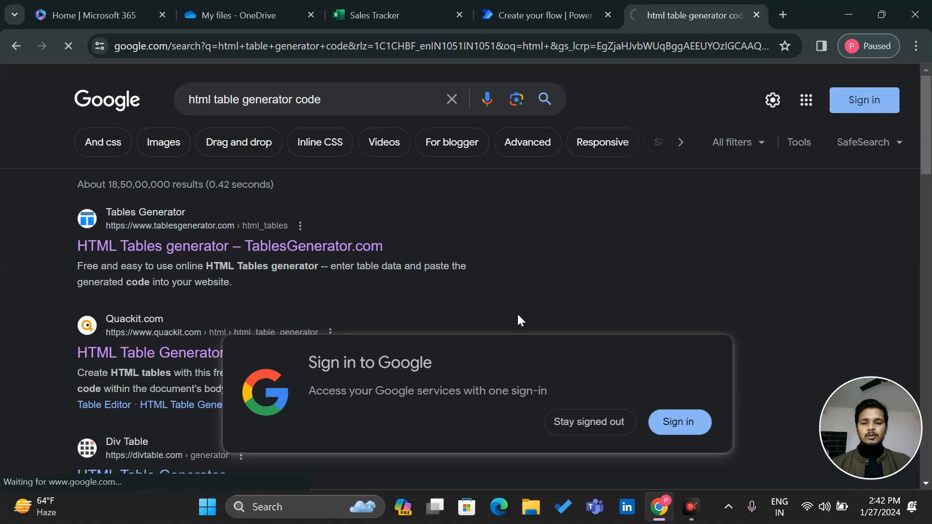
{"action": "left_click", "coordinate": [602, 422]}
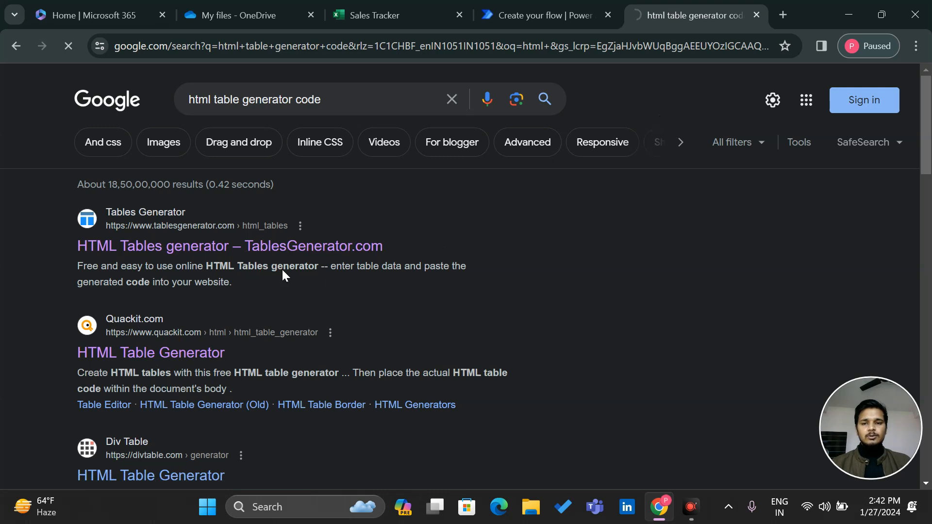
{"action": "scroll", "coordinate": [283, 271], "scroll_direction": "down", "scroll_amount": 5}
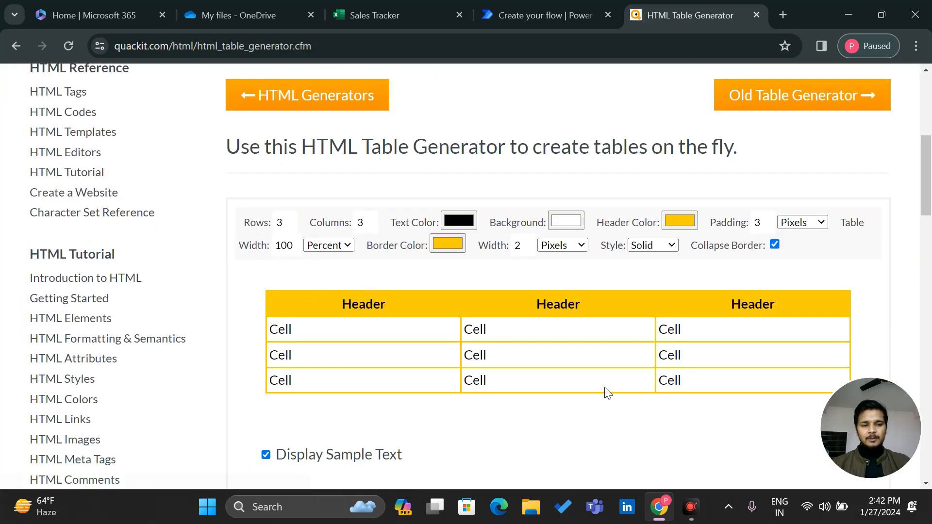
{"action": "scroll", "coordinate": [528, 381], "scroll_direction": "down", "scroll_amount": 6}
{"action": "scroll", "coordinate": [529, 380], "scroll_direction": "down", "scroll_amount": 1}
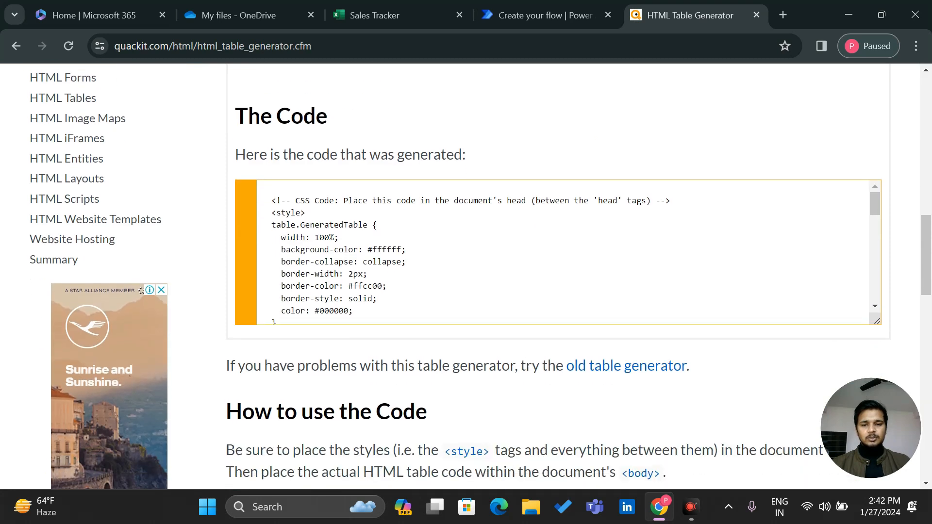
{"action": "left_click", "coordinate": [539, 5]}
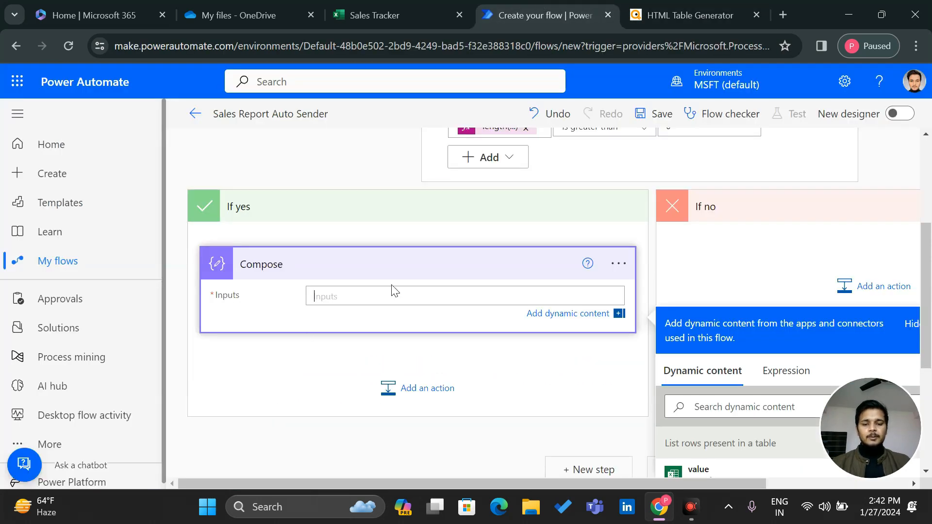
Copy the <style> table CSS block from Notepad and paste it into Compose's Inputs
{"action": "left_click", "coordinate": [210, 516]}
{"action": "type", "text": "note"}
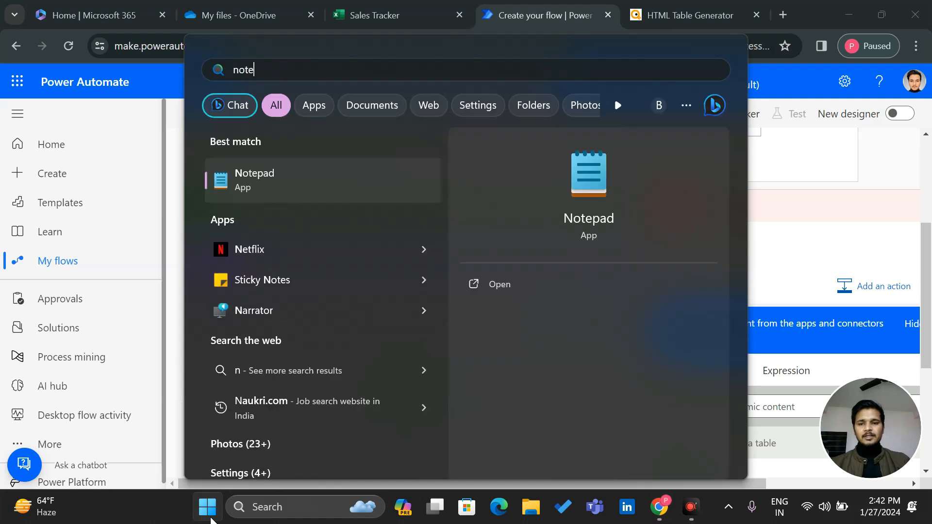
{"action": "key", "text": "Return"}
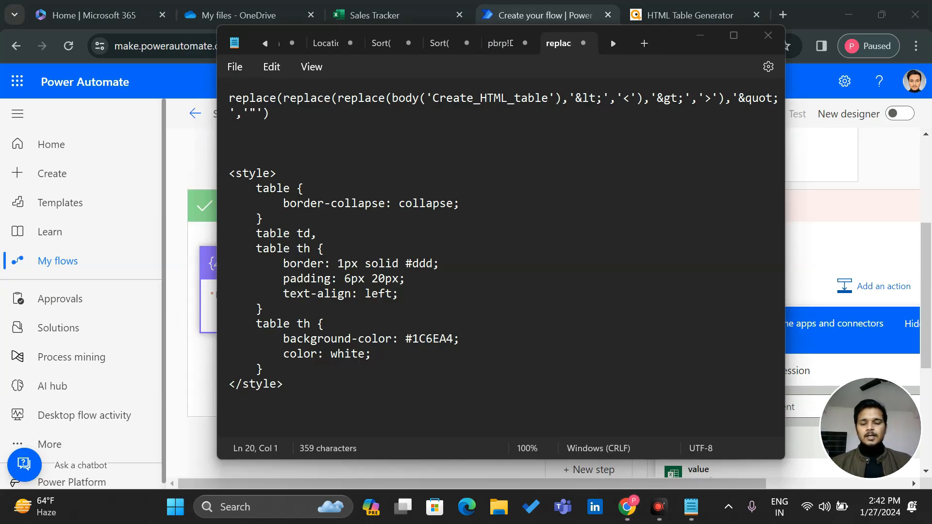
{"action": "left_click_drag", "start_coordinate": [230, 174], "coordinate": [286, 385]}
{"action": "key", "text": "ctrl+c"}
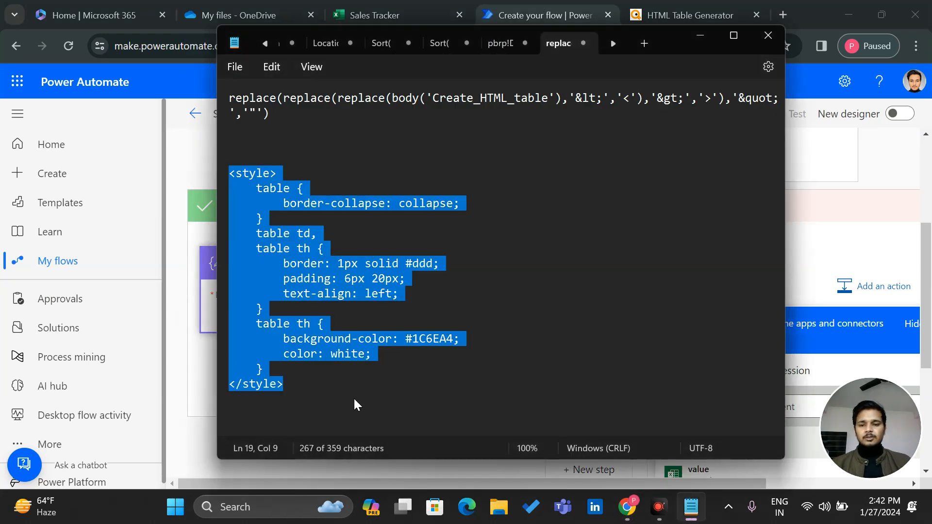
{"action": "left_click", "coordinate": [697, 36]}
{"action": "key", "text": "ctrl+v"}
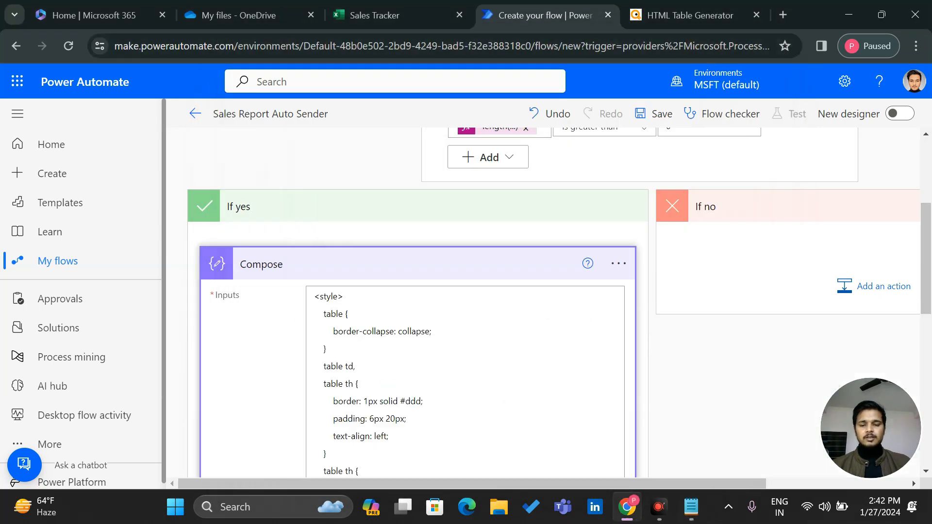
{"action": "scroll", "coordinate": [416, 363], "scroll_direction": "down", "scroll_amount": 5}
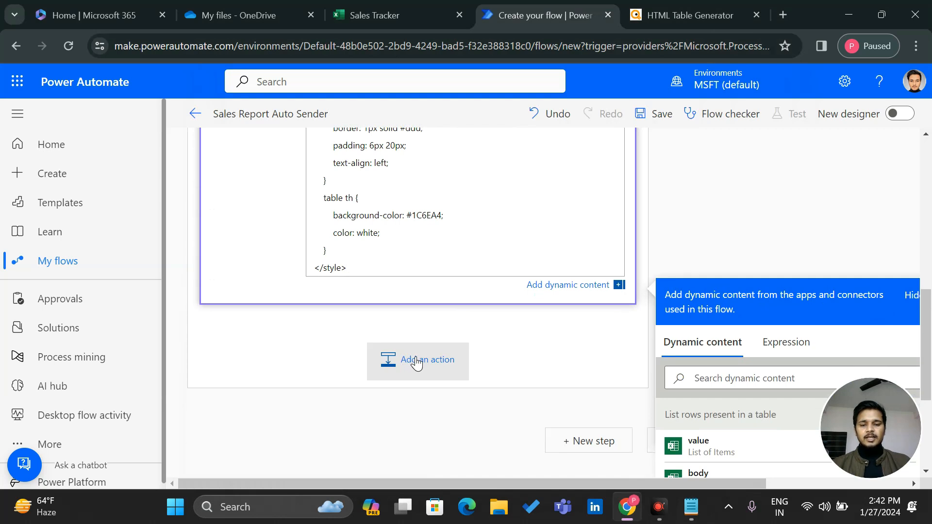
Search 'create HTML' and add the Create HTML table (Data Operation) action after Compose
{"action": "left_click", "coordinate": [416, 363]}
{"action": "scroll", "coordinate": [332, 361], "scroll_direction": "down", "scroll_amount": 6}
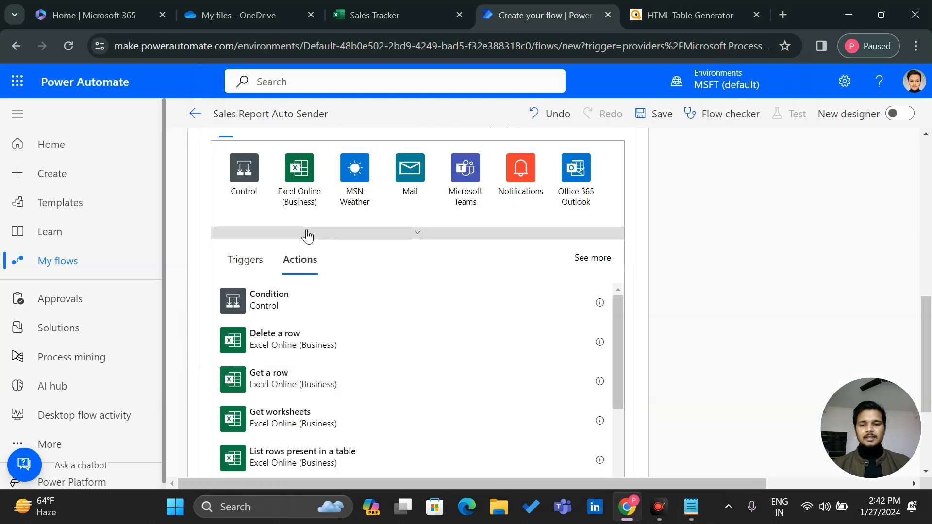
{"action": "scroll", "coordinate": [307, 237], "scroll_direction": "up", "scroll_amount": 3}
{"action": "type", "text": "c"}
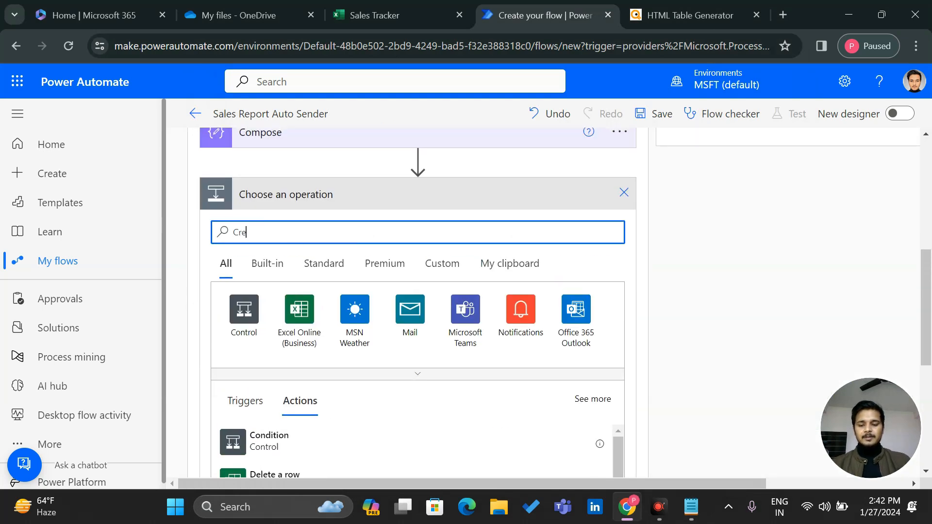
{"action": "type", "text": "reate HTML"}
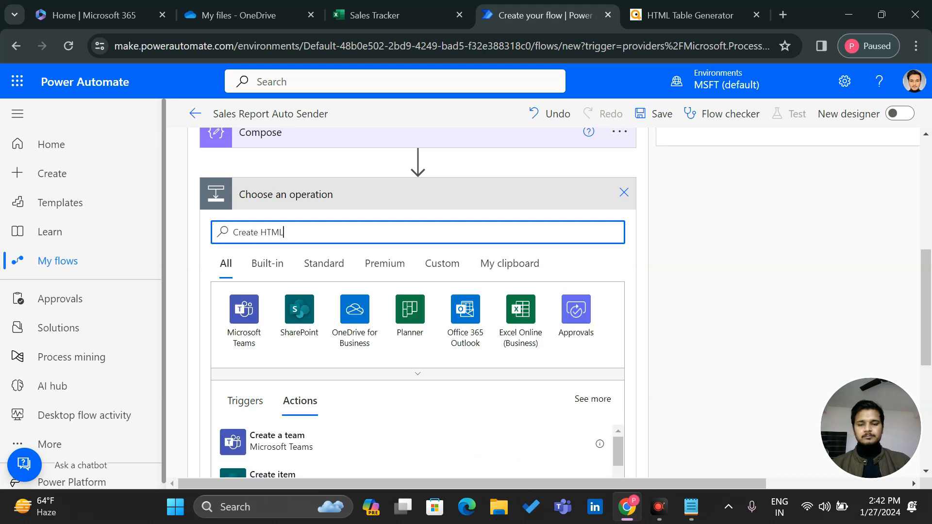
{"action": "scroll", "coordinate": [398, 379], "scroll_direction": "down", "scroll_amount": 3}
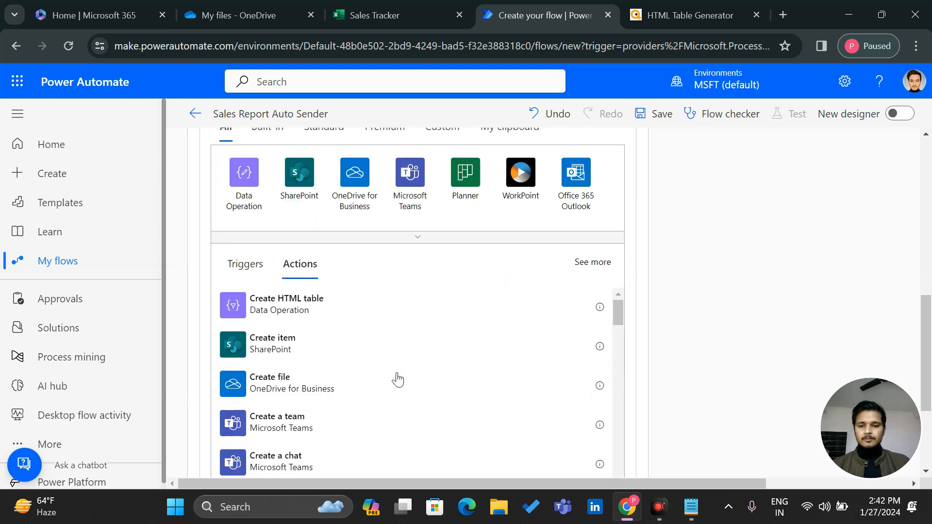
{"action": "left_click", "coordinate": [245, 299]}
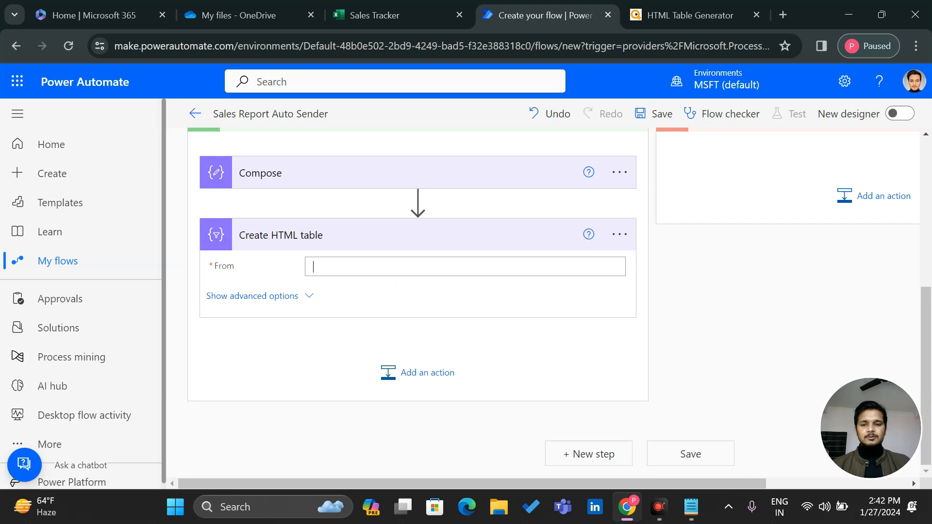
Set the Create HTML table's From field to the Excel rows' 'value' dynamic content
{"action": "left_click", "coordinate": [353, 266]}
{"action": "scroll", "coordinate": [768, 335], "scroll_direction": "down", "scroll_amount": 2}
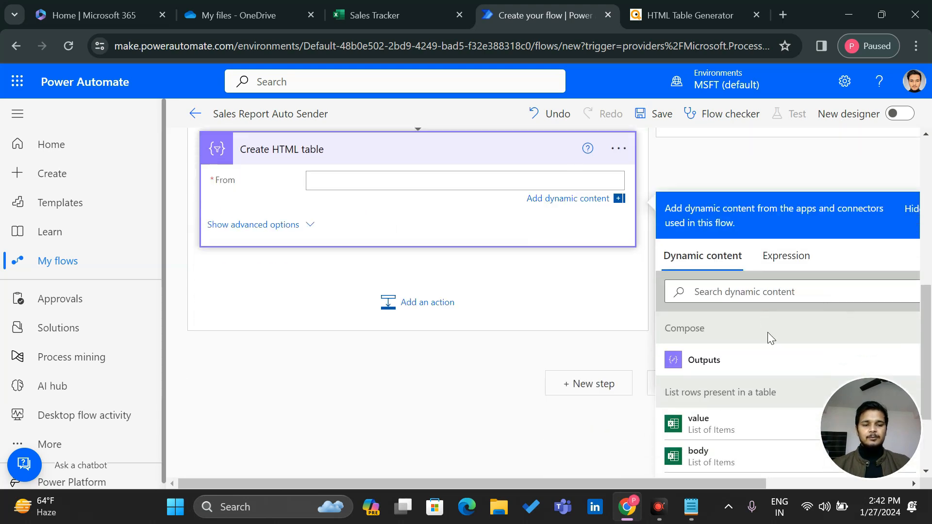
{"action": "scroll", "coordinate": [458, 170], "scroll_direction": "up", "scroll_amount": 2}
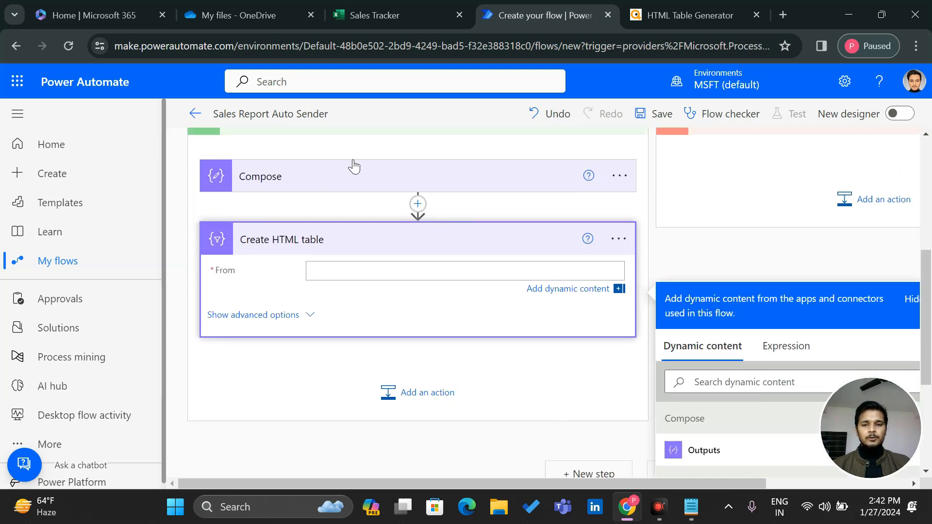
{"action": "scroll", "coordinate": [718, 445], "scroll_direction": "down", "scroll_amount": 2}
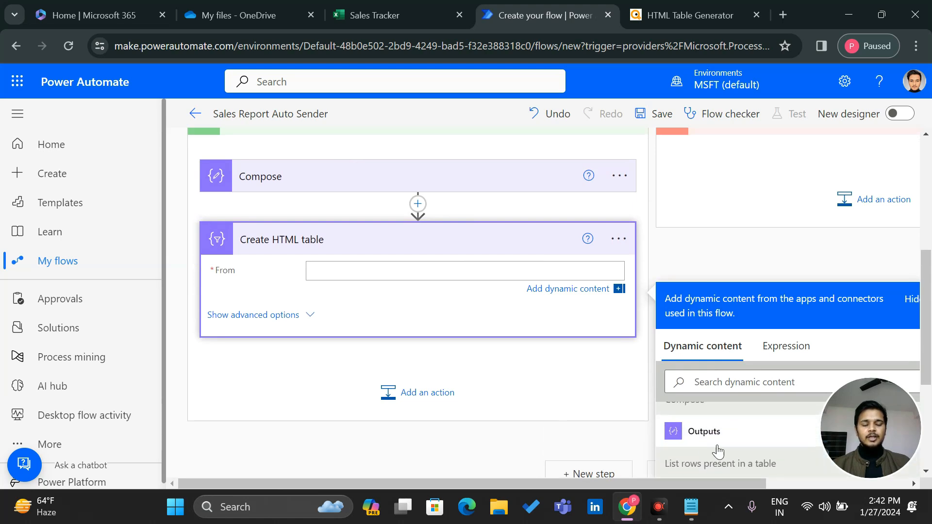
{"action": "left_click", "coordinate": [745, 443]}
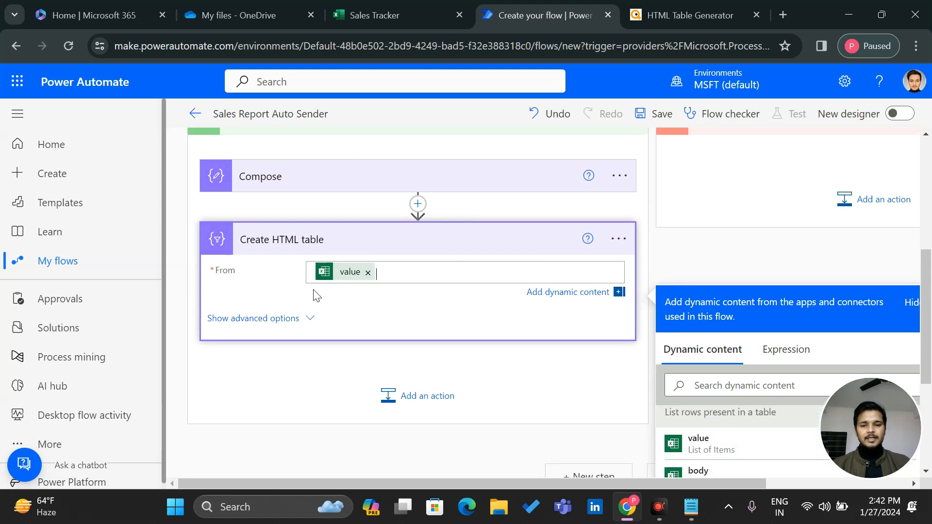
Set Columns to Custom under advanced options and check the Sales Tracker sheet's column names
{"action": "left_click", "coordinate": [310, 319]}
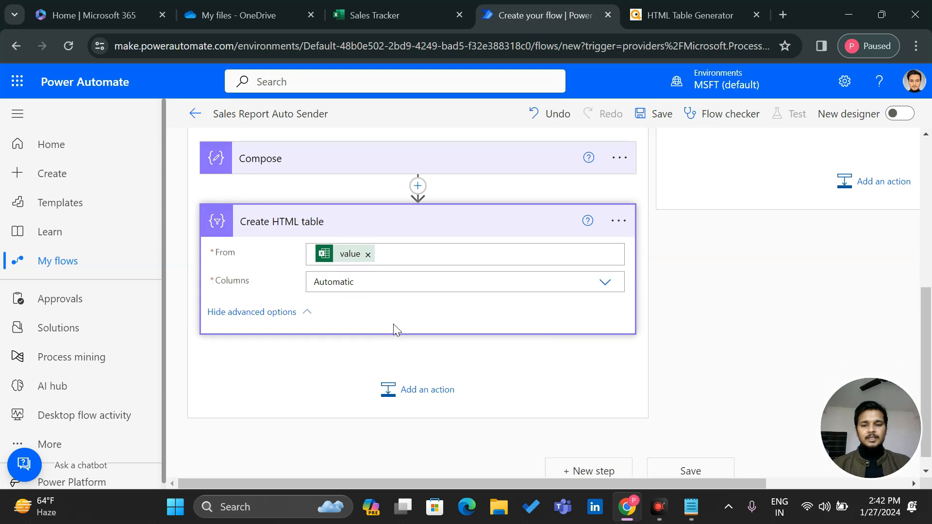
{"action": "left_click", "coordinate": [443, 283]}
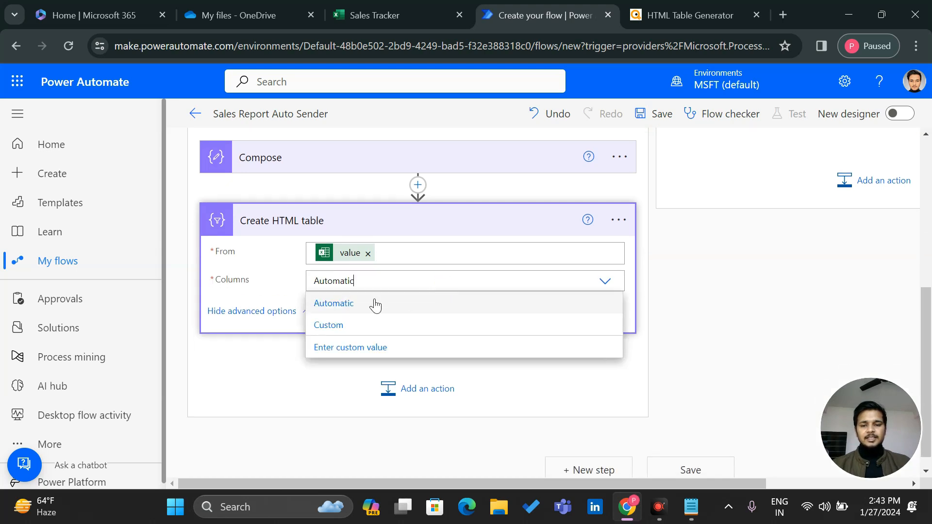
{"action": "left_click", "coordinate": [343, 333]}
{"action": "left_click", "coordinate": [312, 316]}
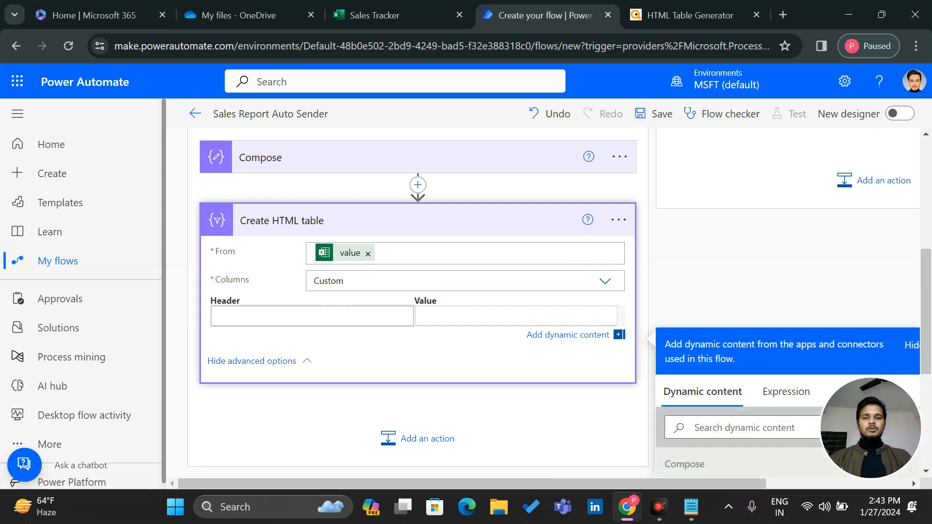
{"action": "left_click", "coordinate": [368, 13]}
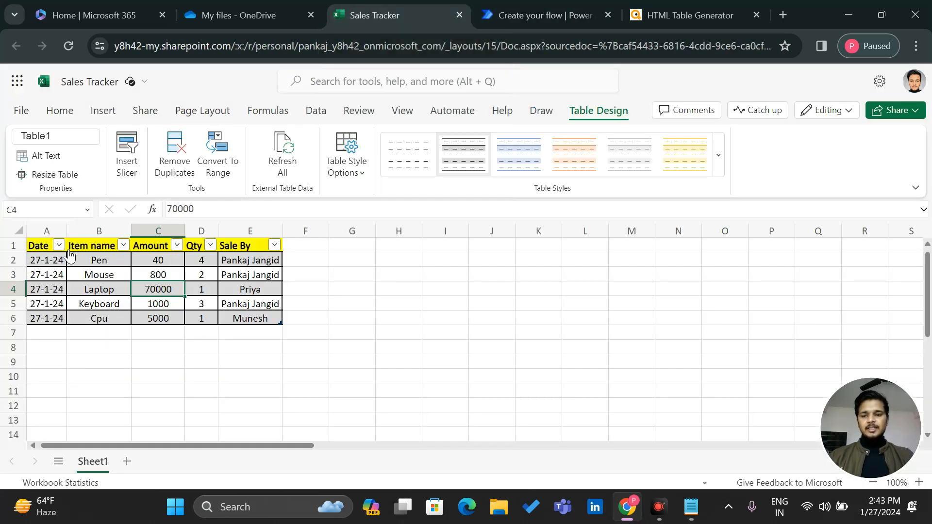
{"action": "left_click", "coordinate": [560, 2]}
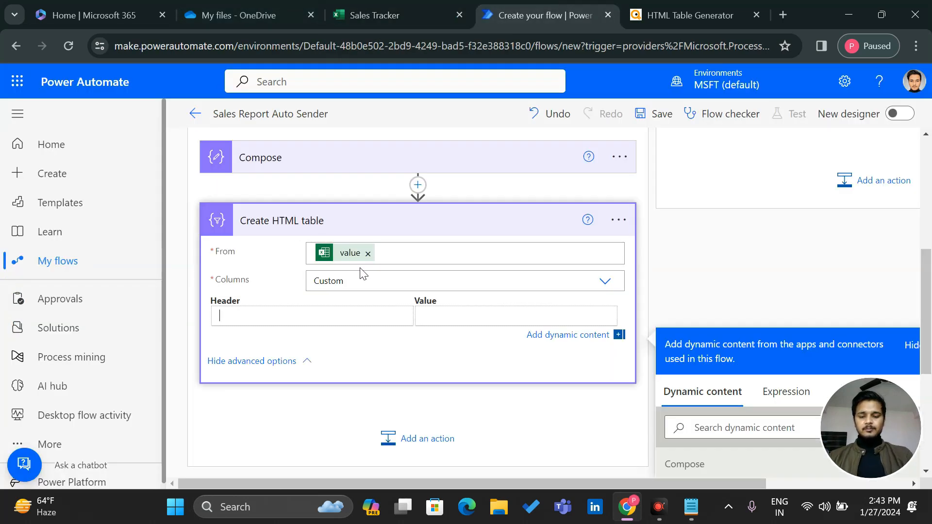
Enter the custom column headers Date, ItemName, Qty, Amount and SaleBy
{"action": "type", "text": "Date"}
{"action": "left_click", "coordinate": [292, 339]}
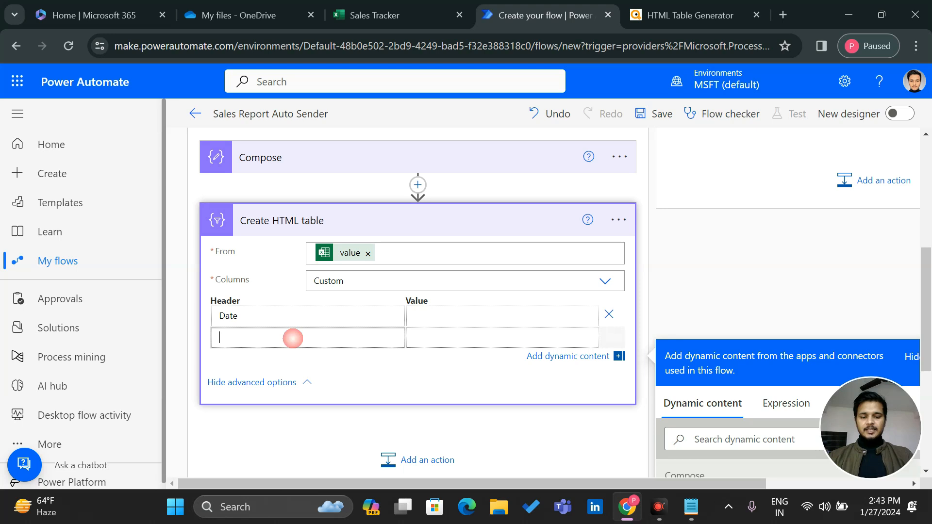
{"action": "type", "text": "Itemname"}
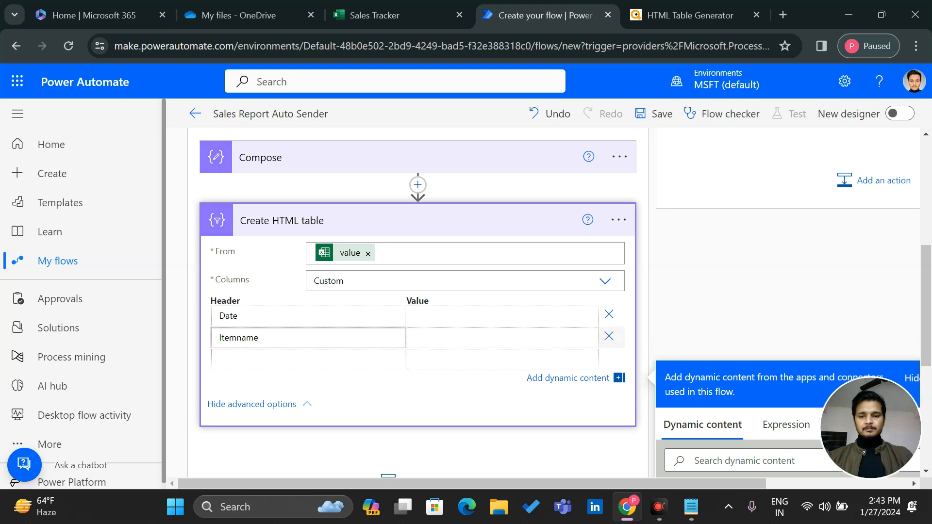
{"action": "key", "text": "BackSpace"}
{"action": "key", "text": "BackSpace"}
{"action": "key", "text": "BackSpace"}
{"action": "type", "text": "Name"}
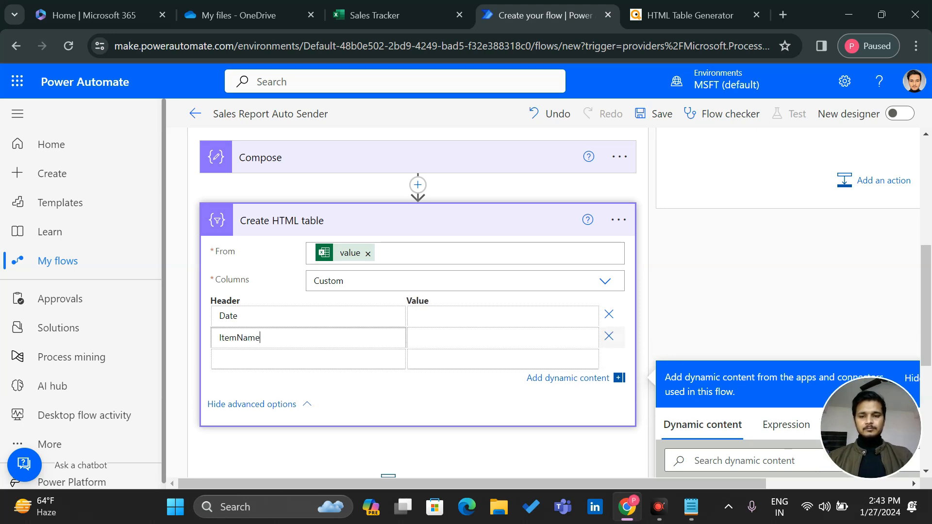
{"action": "left_click", "coordinate": [282, 360]}
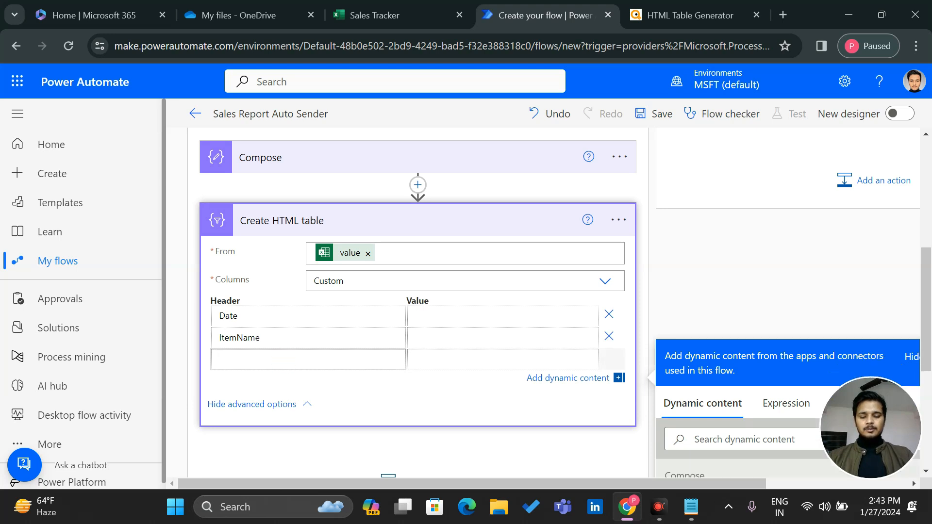
{"action": "type", "text": "Qty"}
{"action": "left_click", "coordinate": [282, 381]}
{"action": "type", "text": "Amount"}
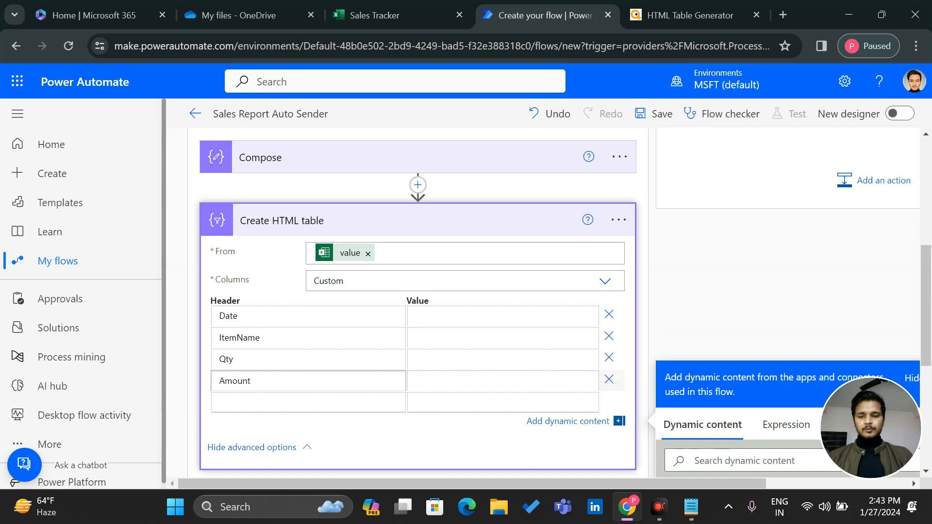
{"action": "left_click", "coordinate": [251, 403]}
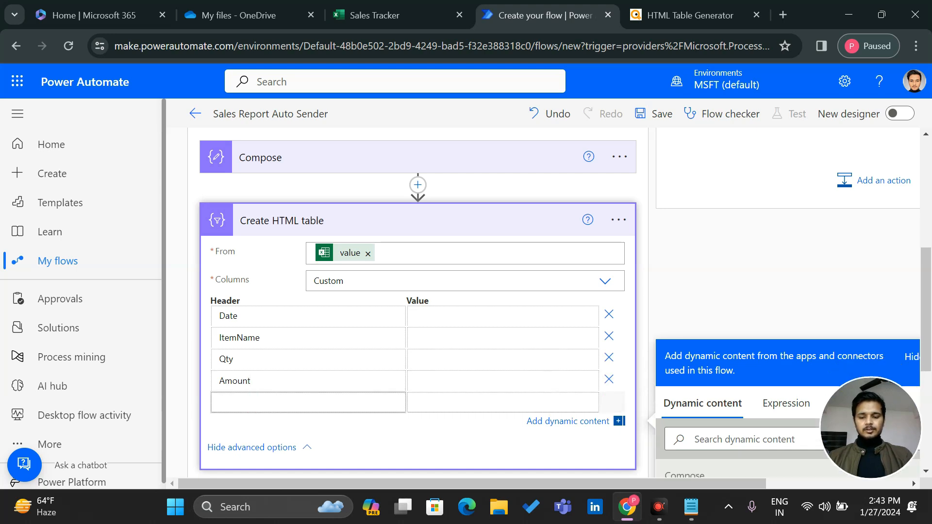
{"action": "type", "text": "SaleBy"}
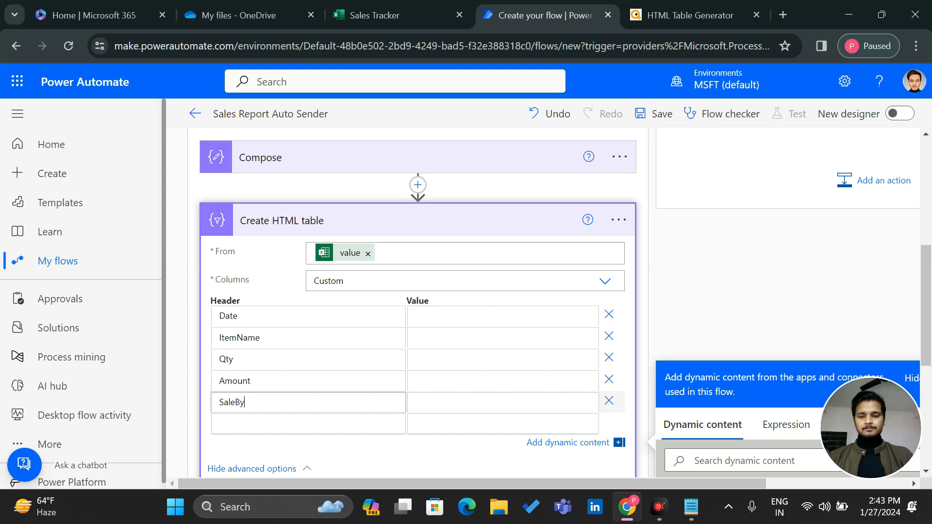
{"action": "left_click", "coordinate": [456, 315]}
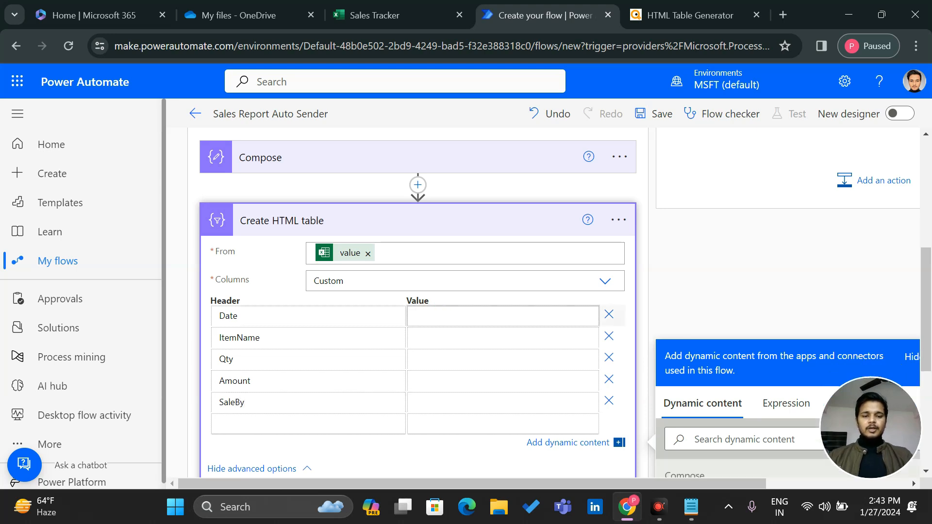
Map the Date and ItemName values to the sheet's Date and Item name fields
{"action": "scroll", "coordinate": [718, 377], "scroll_direction": "down", "scroll_amount": 5}
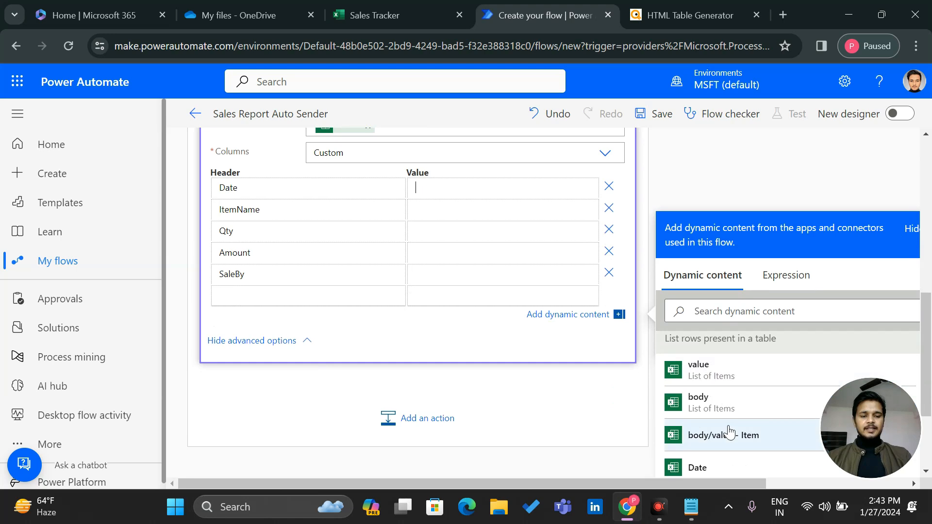
{"action": "scroll", "coordinate": [452, 248], "scroll_direction": "up", "scroll_amount": 2}
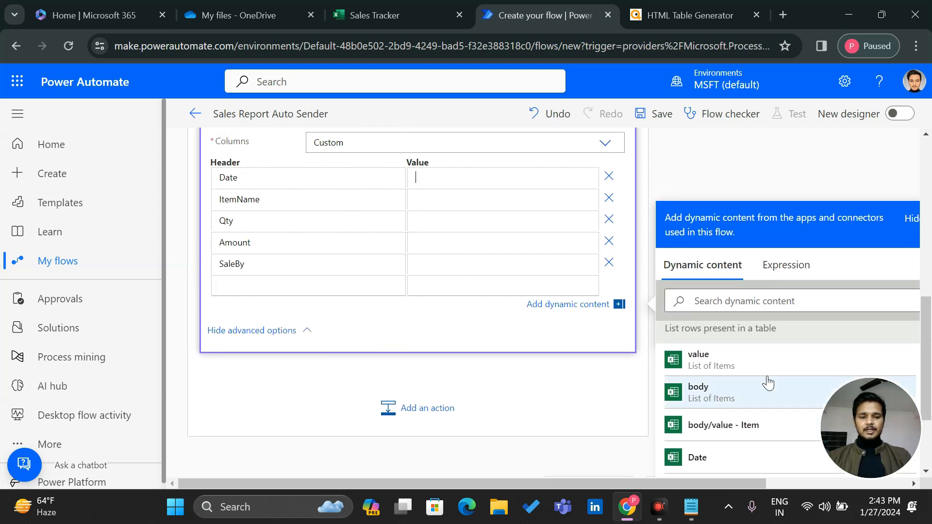
{"action": "scroll", "coordinate": [766, 383], "scroll_direction": "down", "scroll_amount": 2}
{"action": "left_click", "coordinate": [734, 383]}
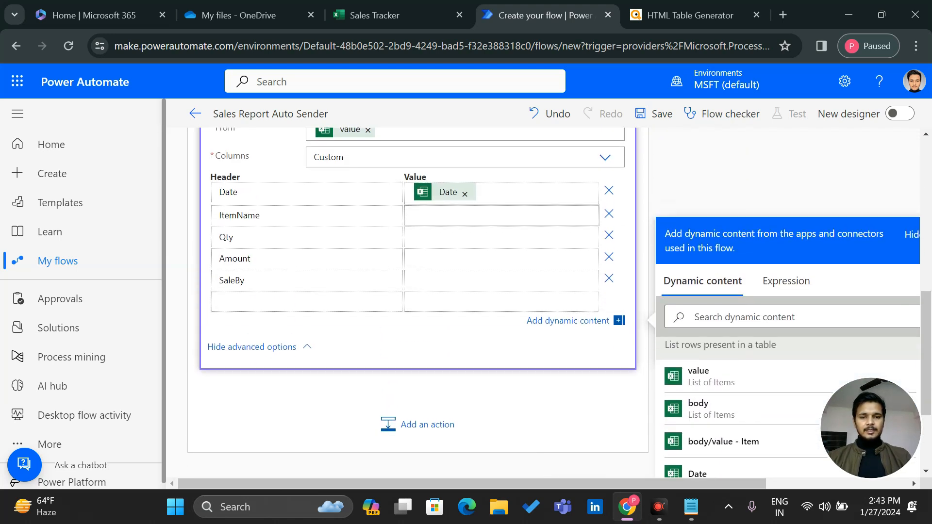
{"action": "scroll", "coordinate": [758, 443], "scroll_direction": "down", "scroll_amount": 4}
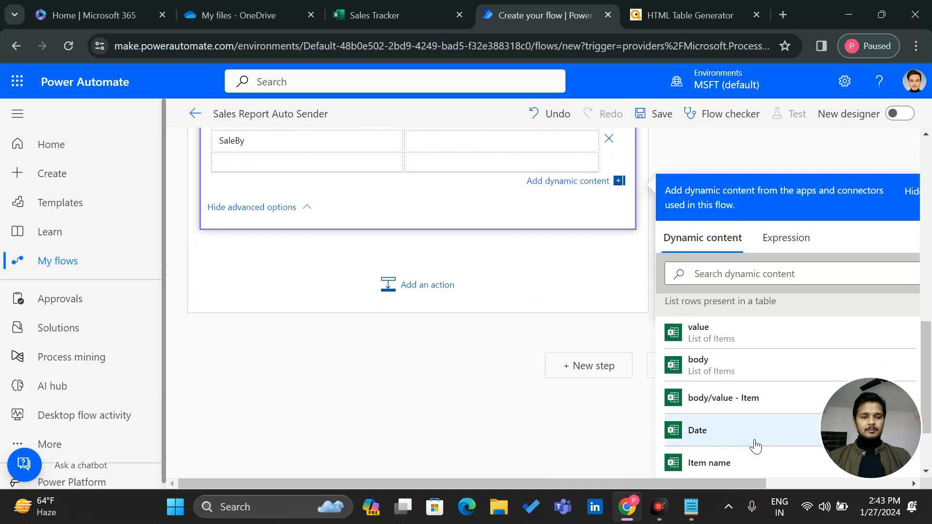
{"action": "left_click", "coordinate": [710, 434]}
Map the Qty, Amount and SaleBy values to the Qty, Amount and Sale By fields
{"action": "left_click", "coordinate": [495, 211]}
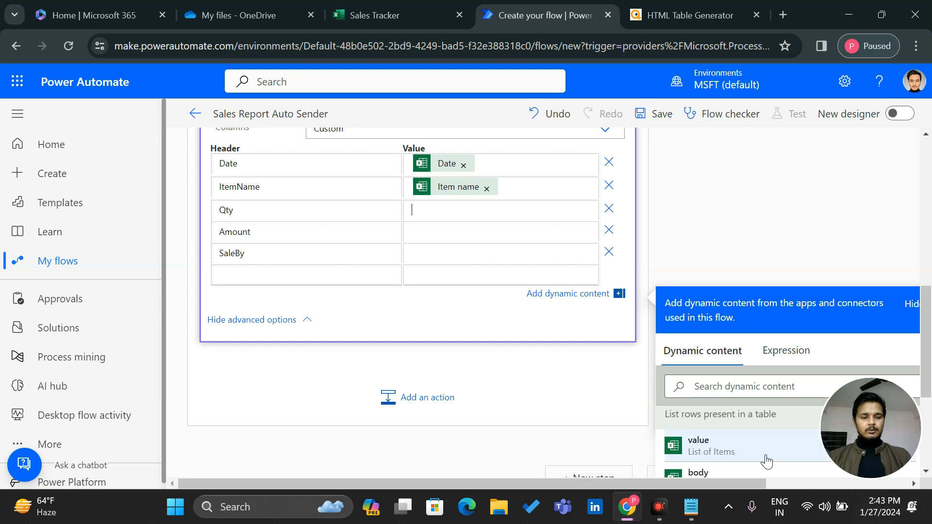
{"action": "scroll", "coordinate": [766, 462], "scroll_direction": "down", "scroll_amount": 4}
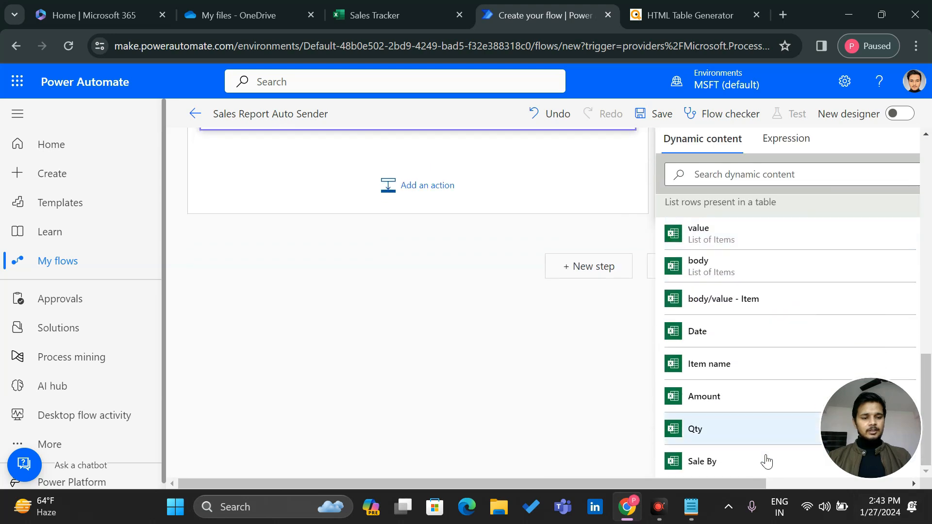
{"action": "left_click", "coordinate": [713, 427]}
{"action": "left_click", "coordinate": [485, 194]}
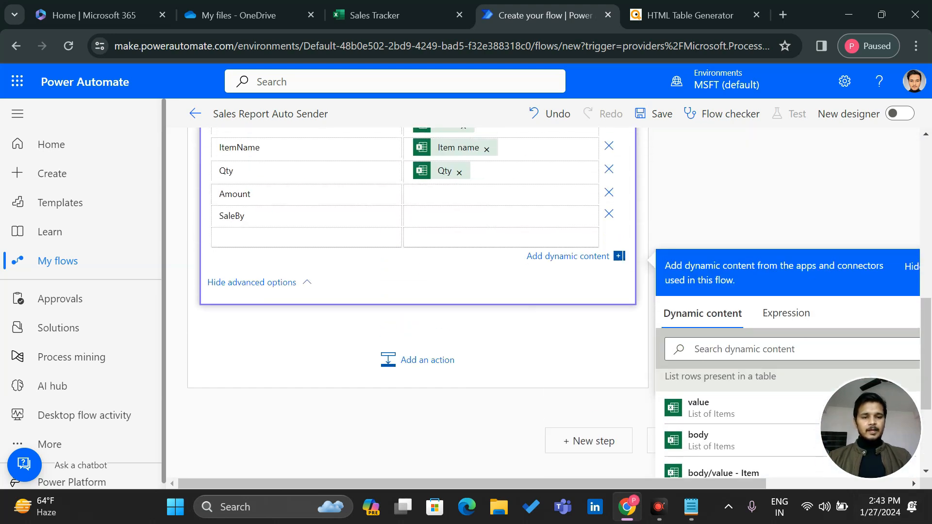
{"action": "scroll", "coordinate": [757, 449], "scroll_direction": "down", "scroll_amount": 2}
{"action": "left_click", "coordinate": [739, 456]}
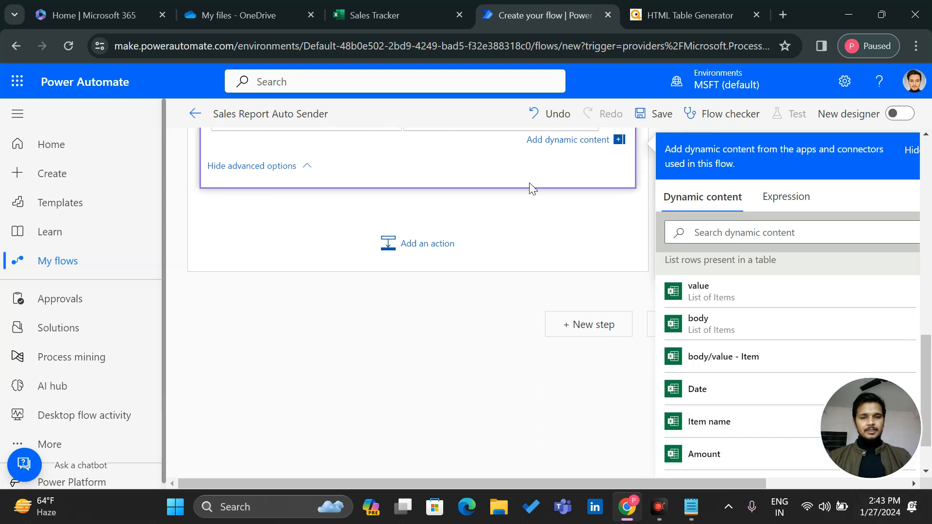
{"action": "left_click", "coordinate": [499, 201]}
{"action": "scroll", "coordinate": [774, 431], "scroll_direction": "down", "scroll_amount": 3}
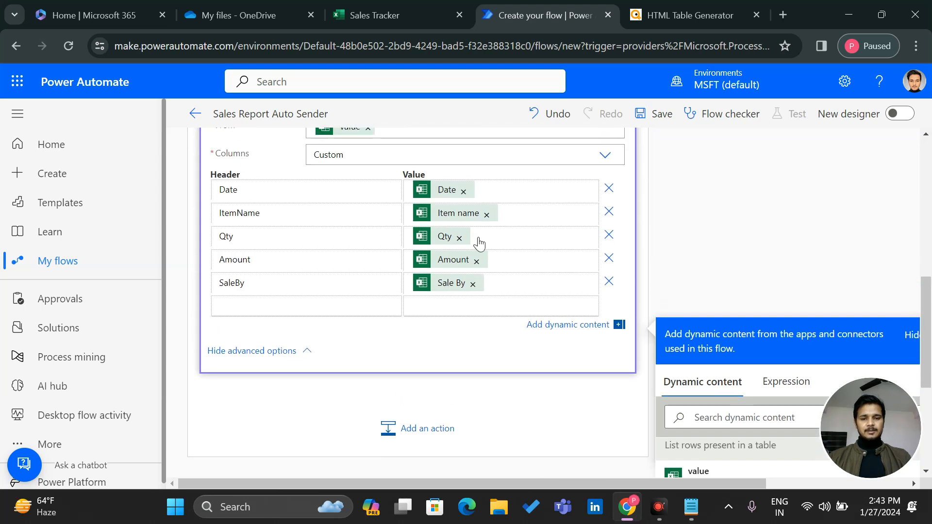
{"action": "scroll", "coordinate": [418, 243], "scroll_direction": "up", "scroll_amount": 2}
{"action": "scroll", "coordinate": [417, 243], "scroll_direction": "down", "scroll_amount": 3}
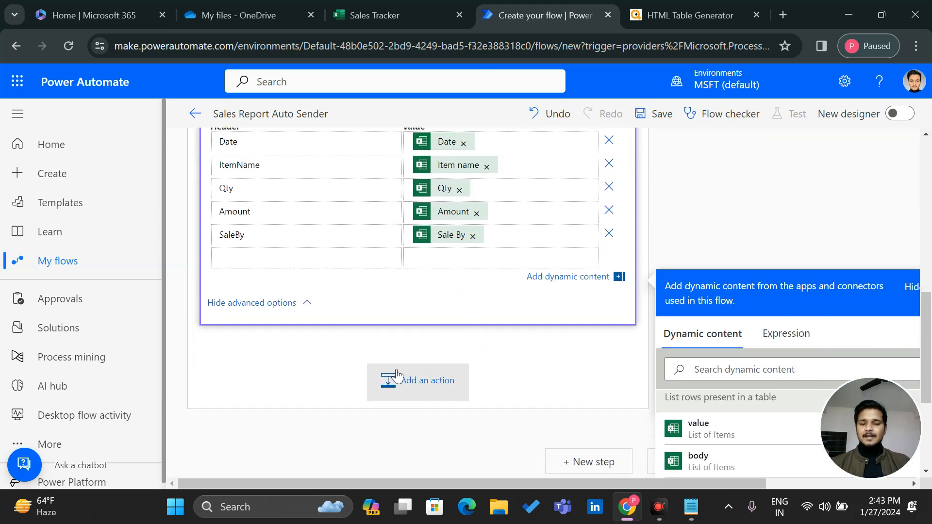
Add a second Compose action after Create HTML table and switch its Inputs to Expression
{"action": "left_click", "coordinate": [430, 360]}
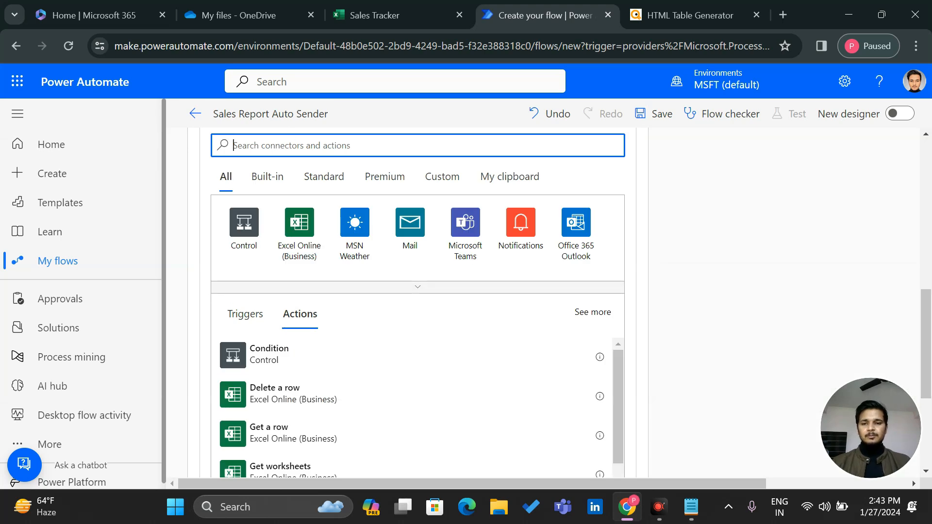
{"action": "type", "text": "Compose"}
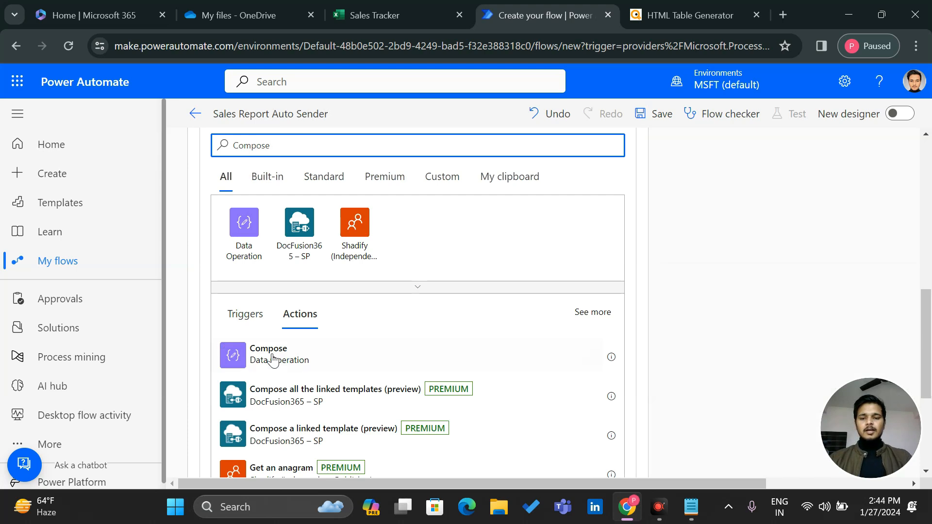
{"action": "left_click", "coordinate": [262, 356]}
{"action": "left_click", "coordinate": [316, 296]}
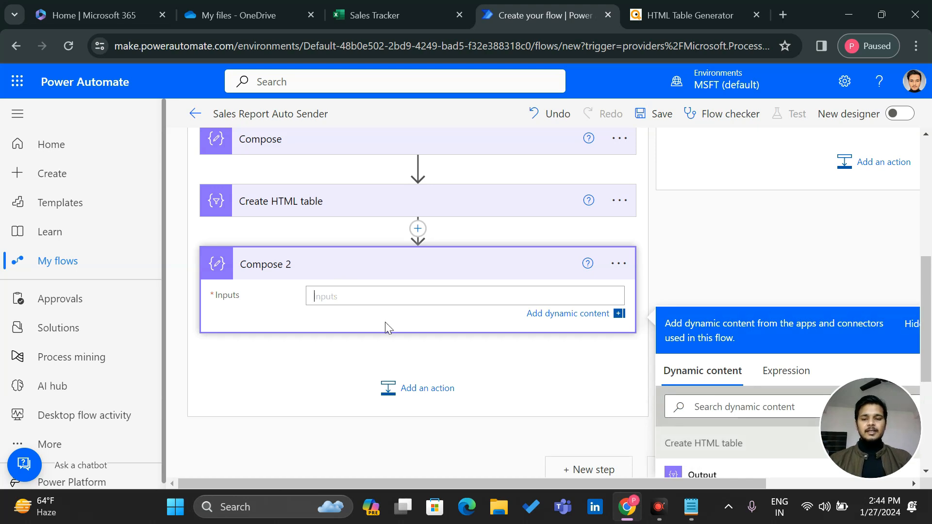
{"action": "left_click", "coordinate": [779, 381]}
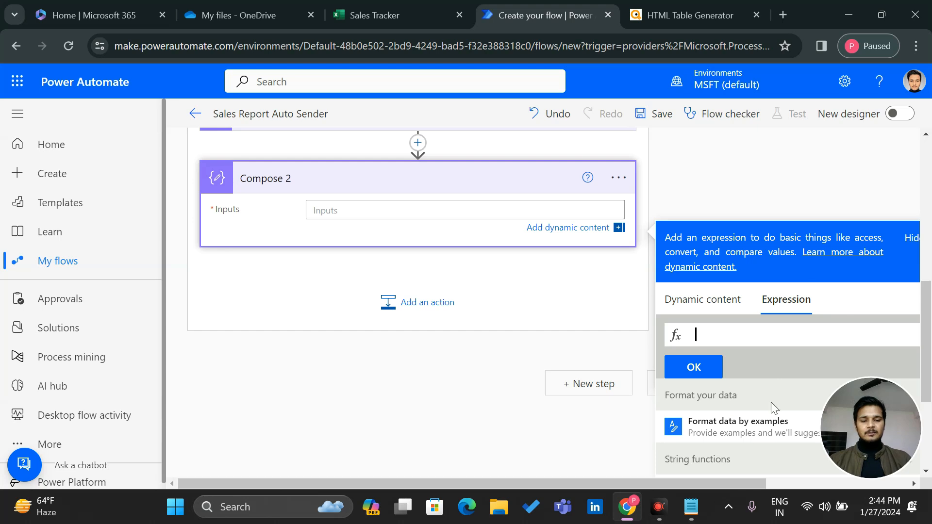
Paste the replace() expression decoding &lt;, &gt; and &quot; from Notepad into Compose 2
{"action": "left_click", "coordinate": [691, 507]}
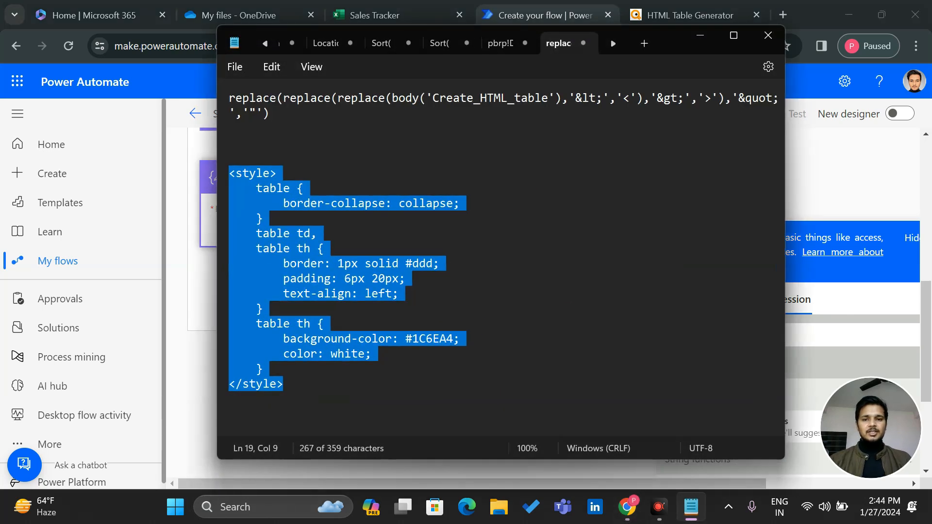
{"action": "left_click_drag", "start_coordinate": [270, 113], "coordinate": [218, 104]}
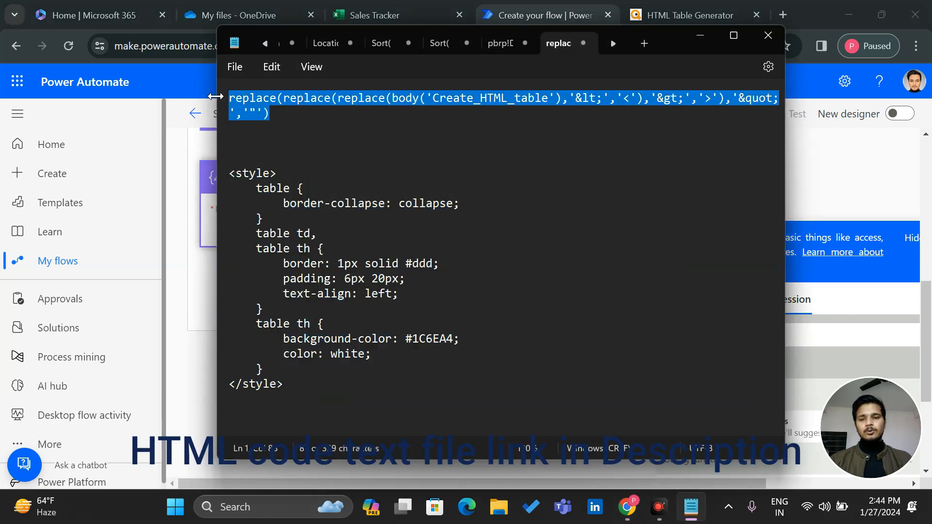
{"action": "left_click", "coordinate": [218, 102]}
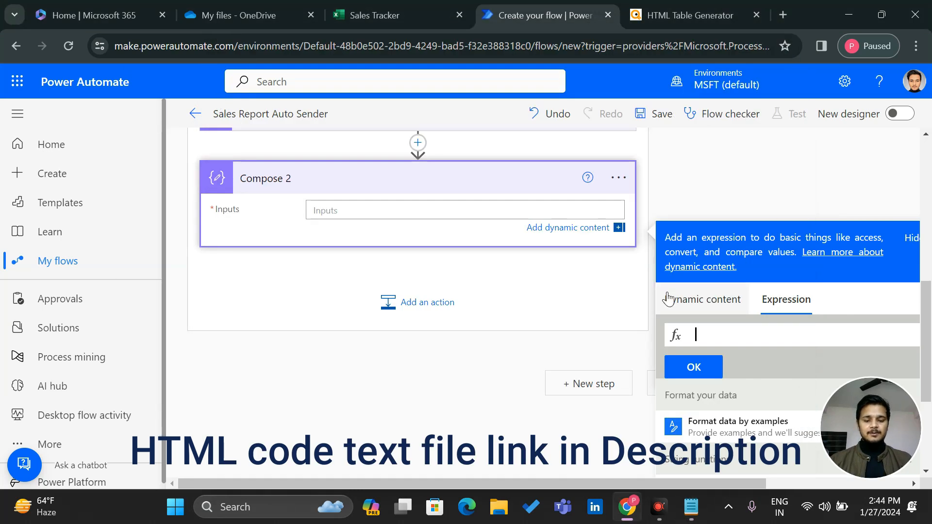
{"action": "key", "text": "ctrl+v"}
{"action": "scroll", "coordinate": [751, 340], "scroll_direction": "right", "scroll_amount": 1}
{"action": "scroll", "coordinate": [751, 339], "scroll_direction": "left", "scroll_amount": 3}
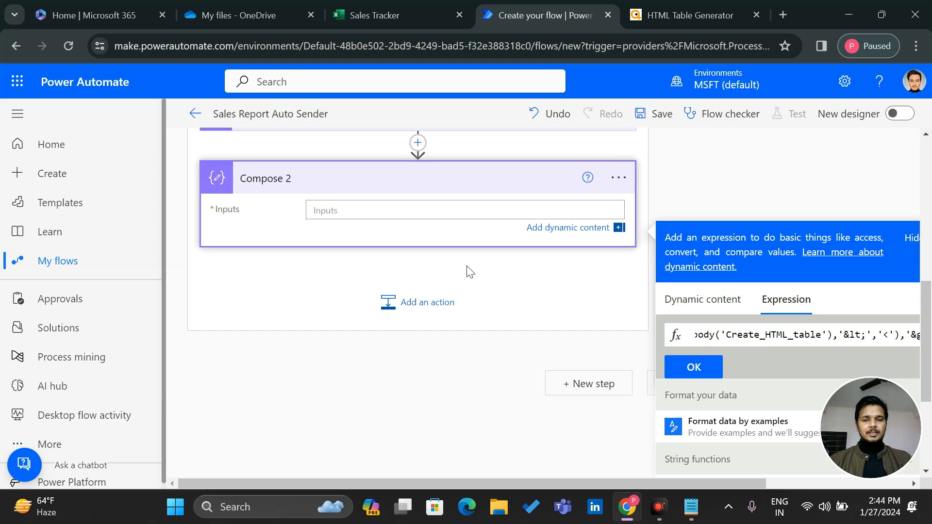
{"action": "scroll", "coordinate": [289, 241], "scroll_direction": "up", "scroll_amount": 4}
{"action": "scroll", "coordinate": [528, 262], "scroll_direction": "down", "scroll_amount": 4}
{"action": "scroll", "coordinate": [805, 341], "scroll_direction": "left", "scroll_amount": 5}
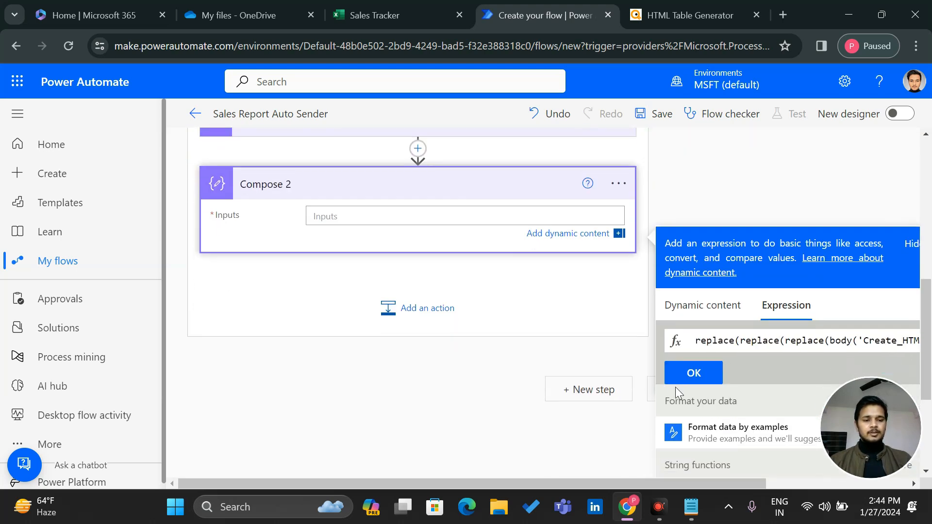
{"action": "left_click", "coordinate": [694, 371]}
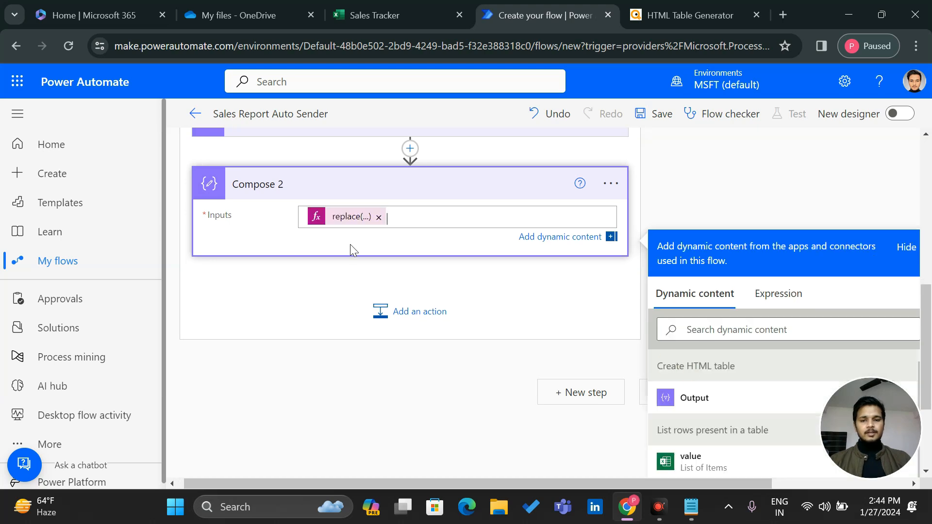
{"action": "scroll", "coordinate": [421, 248], "scroll_direction": "up", "scroll_amount": 2}
{"action": "left_click", "coordinate": [411, 396]}
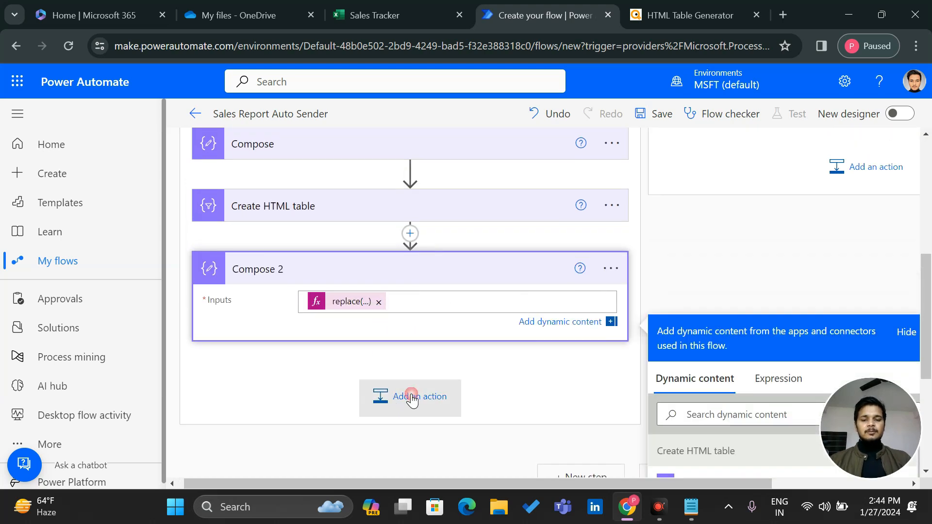
Add Office 365 Outlook's Send an email (V2) after Compose 2 and start typing a recipient's name
{"action": "type", "text": "S"}
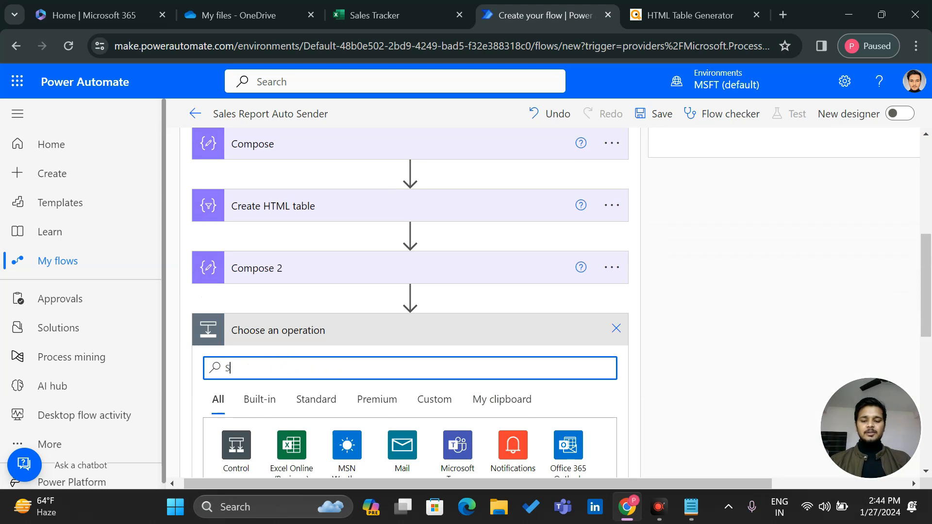
{"action": "type", "text": "end v2 mail"}
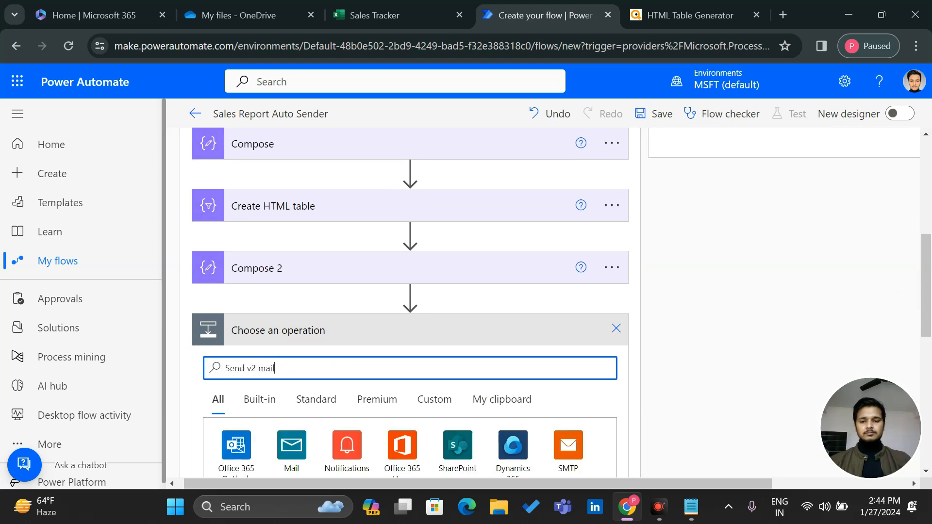
{"action": "scroll", "coordinate": [240, 386], "scroll_direction": "down", "scroll_amount": 4}
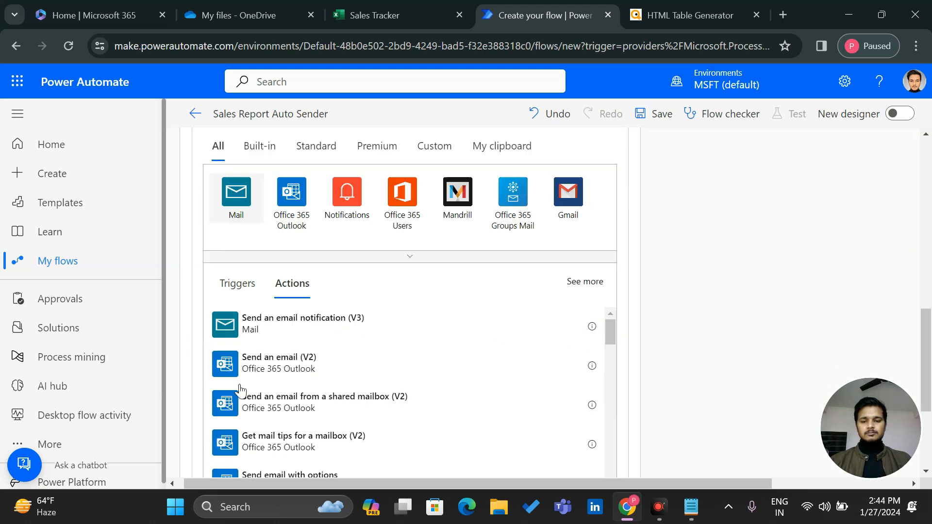
{"action": "scroll", "coordinate": [239, 388], "scroll_direction": "down", "scroll_amount": 2}
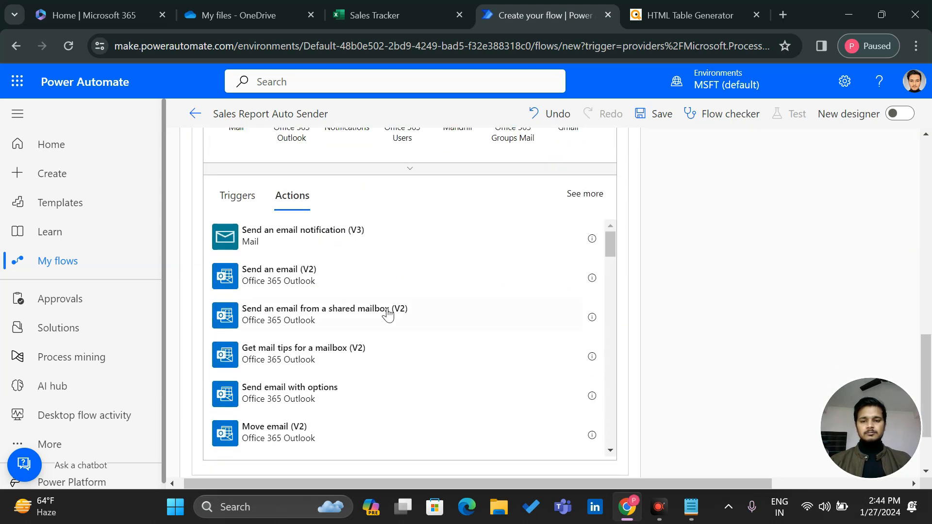
{"action": "left_click", "coordinate": [250, 285]}
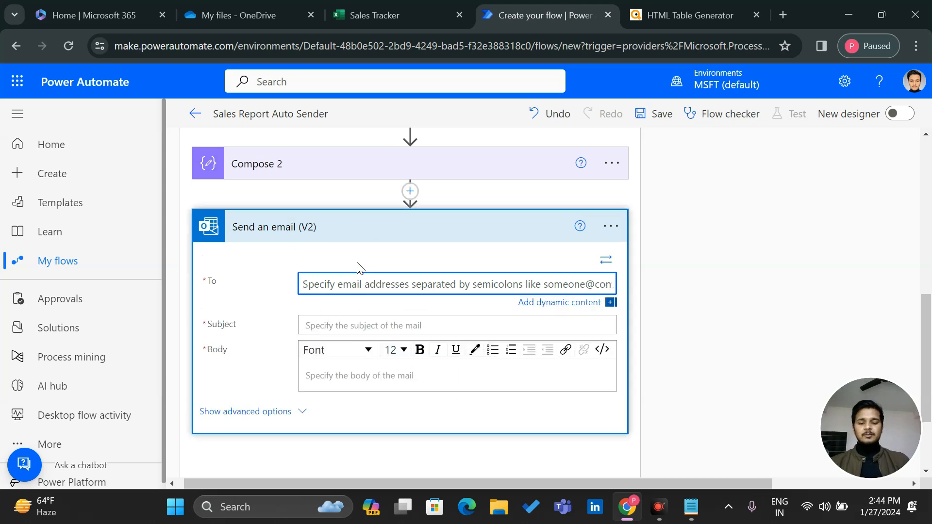
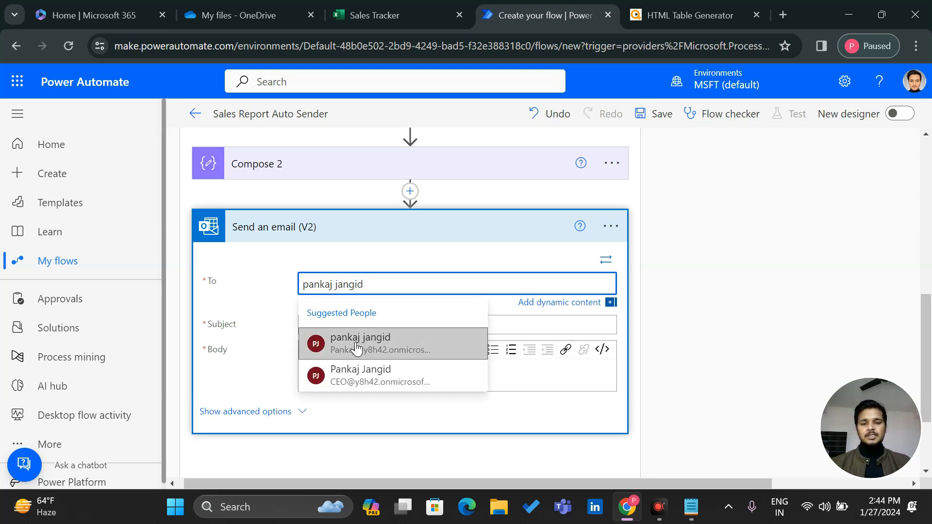
Add two suggested recipients to To and begin the Subject with 'Sales Report for -'
{"action": "left_click", "coordinate": [356, 347]}
{"action": "left_click", "coordinate": [439, 282]}
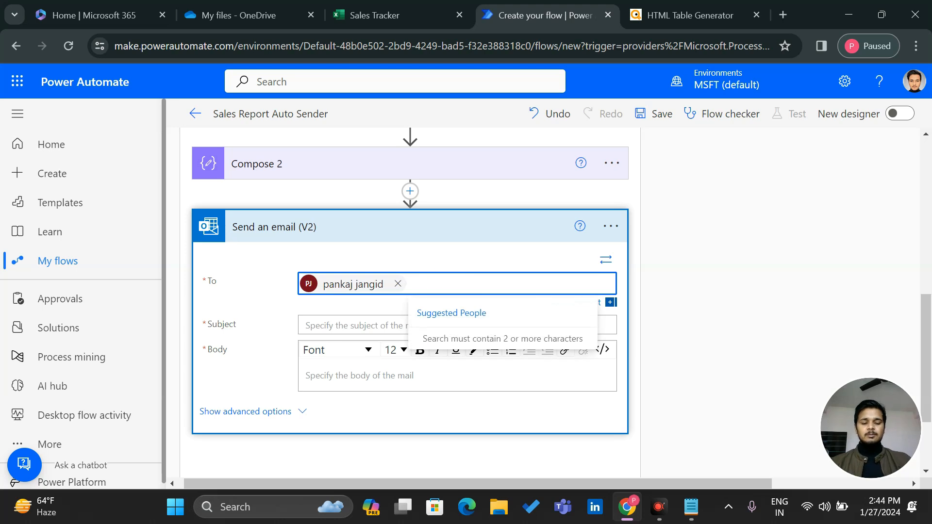
{"action": "key", "text": "BackSpace"}
{"action": "key", "text": "BackSpace"}
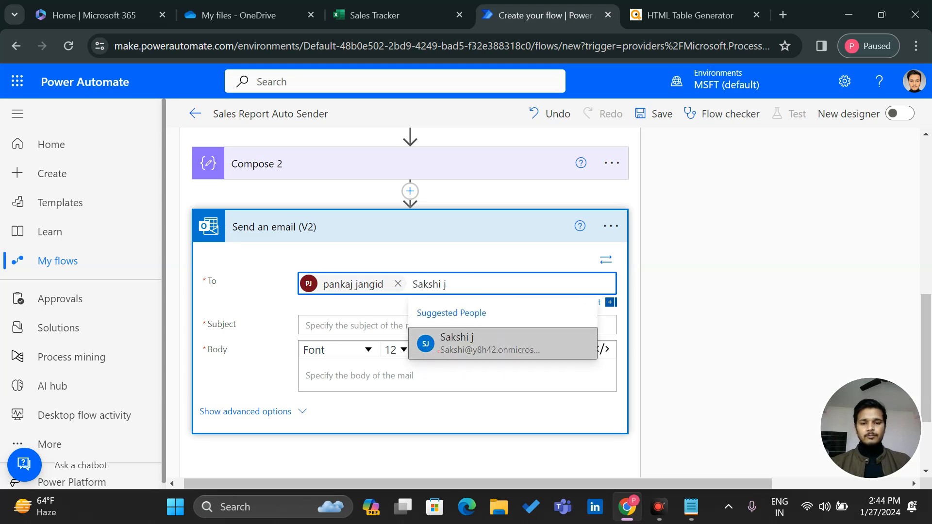
{"action": "key", "text": "Return"}
{"action": "left_click", "coordinate": [345, 343]}
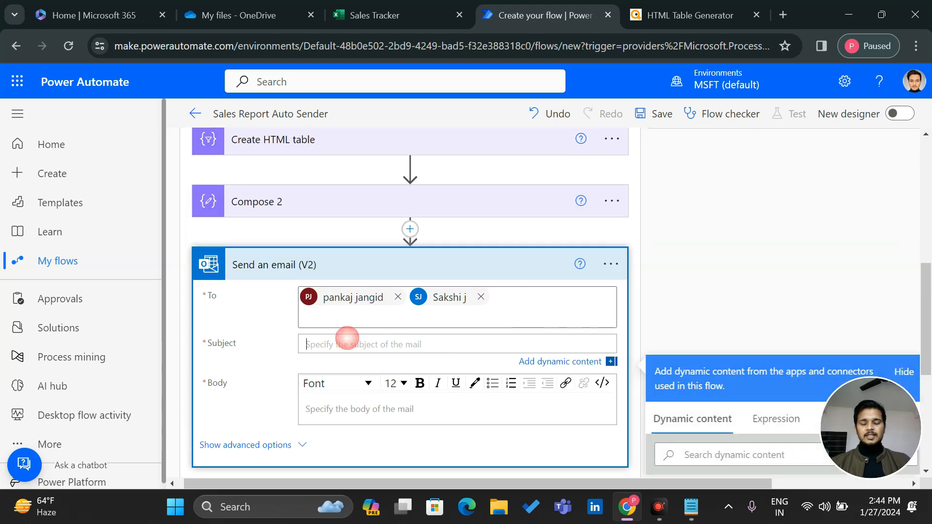
{"action": "type", "text": "Sales Report for -"}
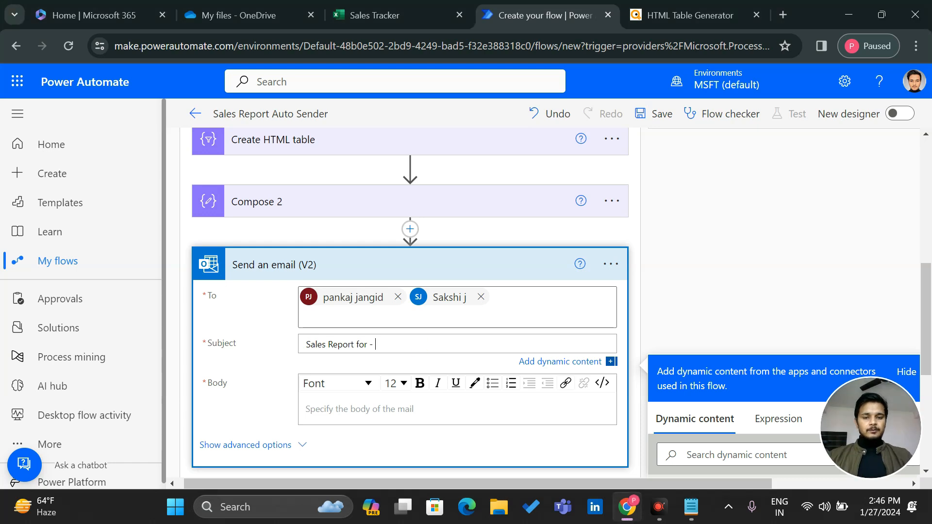
Start a convertFromUtc expression for the Subject date, using utcNow() as the time
{"action": "scroll", "coordinate": [736, 287], "scroll_direction": "down", "scroll_amount": 3}
{"action": "left_click", "coordinate": [770, 272]}
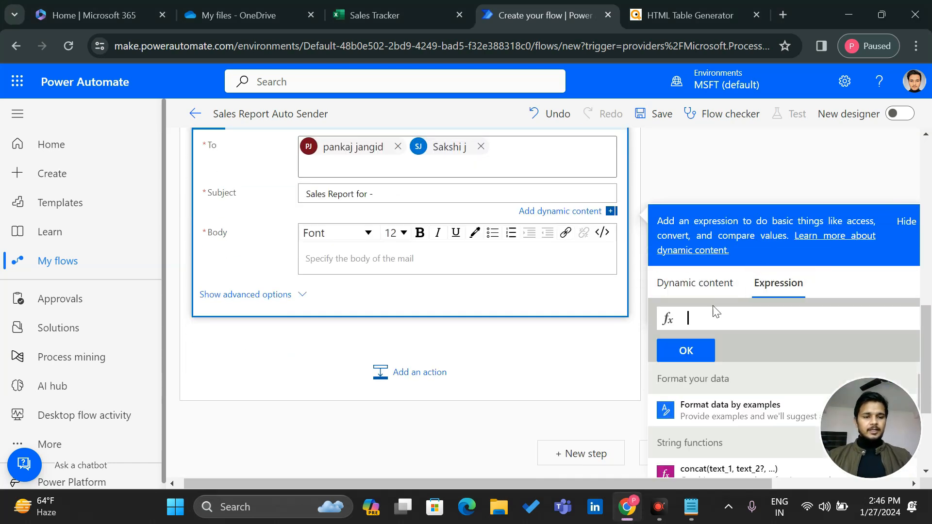
{"action": "type", "text": "Conver"}
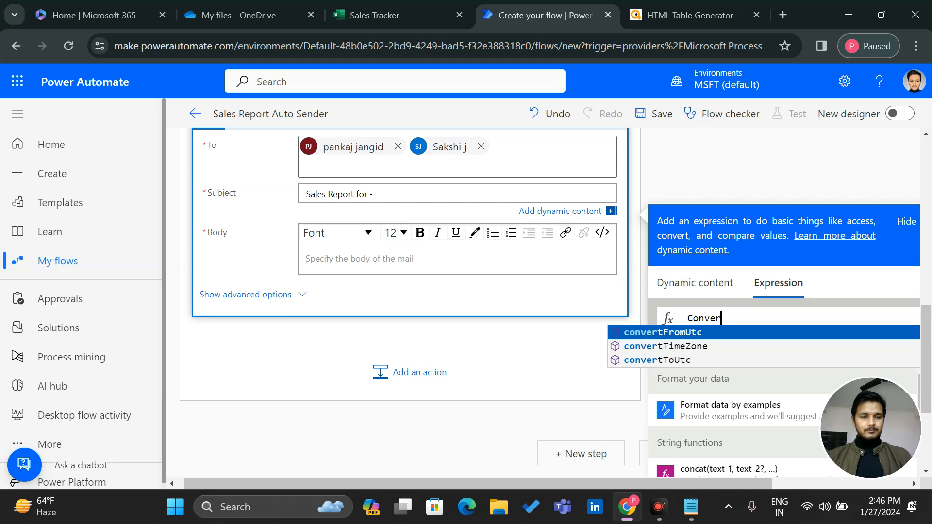
{"action": "left_click", "coordinate": [677, 333]}
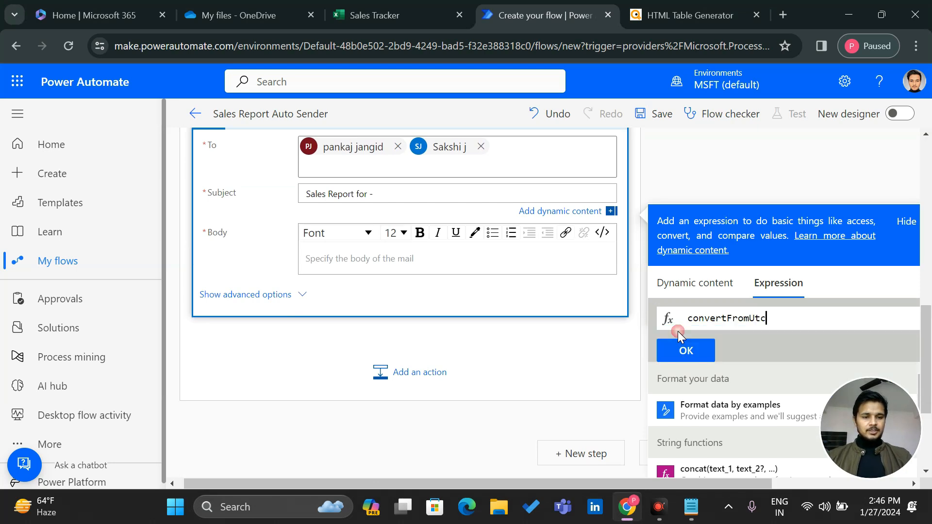
{"action": "type", "text": "(u"}
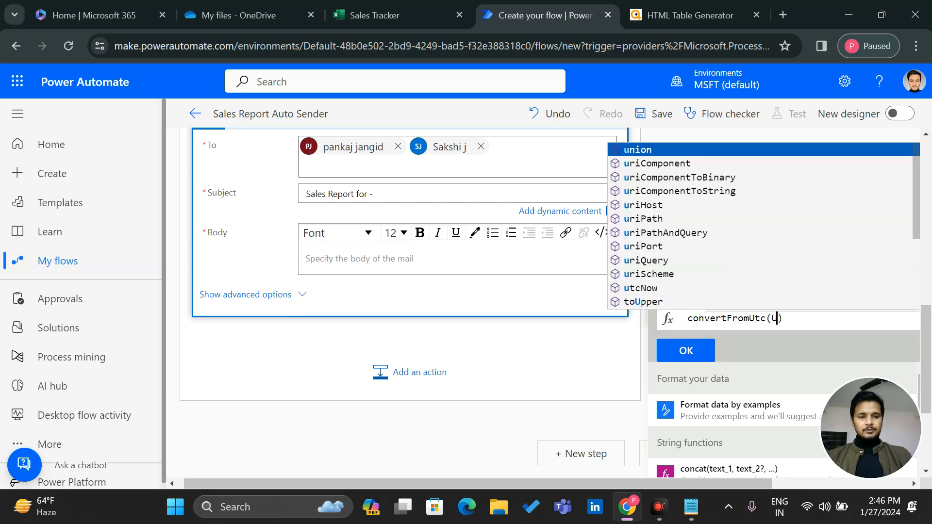
{"action": "left_click", "coordinate": [653, 290]}
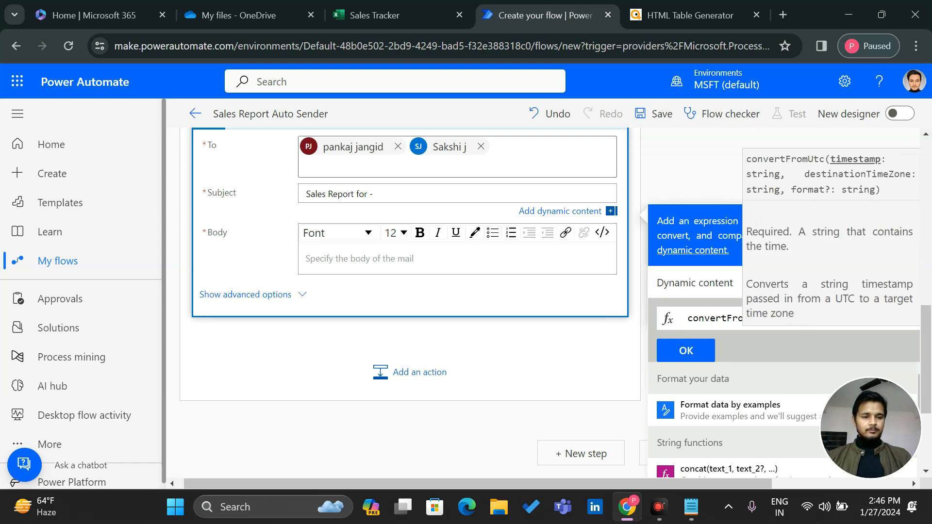
{"action": "left_click", "coordinate": [738, 320]}
{"action": "key", "text": "Right"}
{"action": "key", "text": "Right"}
{"action": "key", "text": "Right"}
{"action": "key", "text": "Right"}
{"action": "key", "text": "Right"}
{"action": "key", "text": "Right"}
{"action": "key", "text": "Right"}
{"action": "key", "text": "Right"}
{"action": "key", "text": "Right"}
{"action": "key", "text": "Right"}
{"action": "key", "text": "Right"}
{"action": "key", "text": "Right"}
{"action": "key", "text": "Right"}
{"action": "key", "text": "Right"}
{"action": "type", "text": ","}
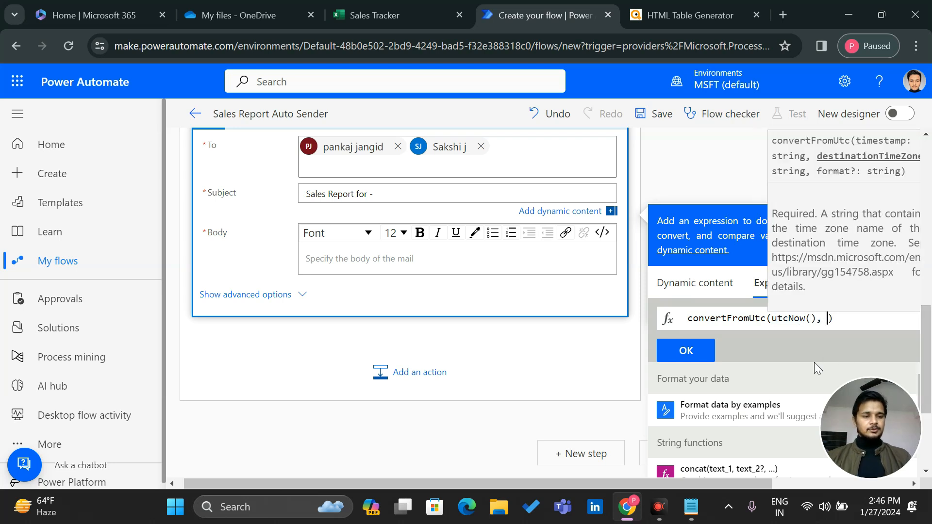
{"action": "left_click", "coordinate": [881, 453]}
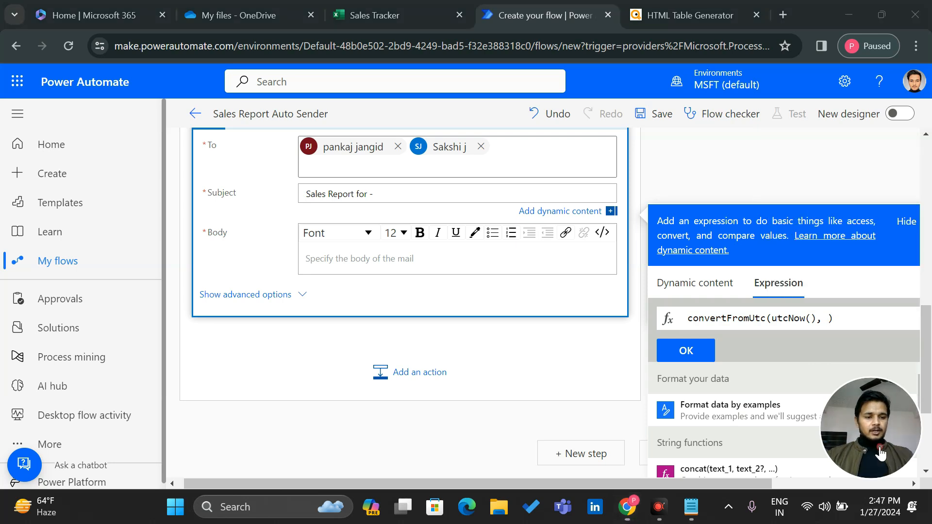
Add the 'Eastern Standard Time' zone and 'dd-MM-yyy' format, then insert the expression into the Subject
{"action": "left_click", "coordinate": [827, 318]}
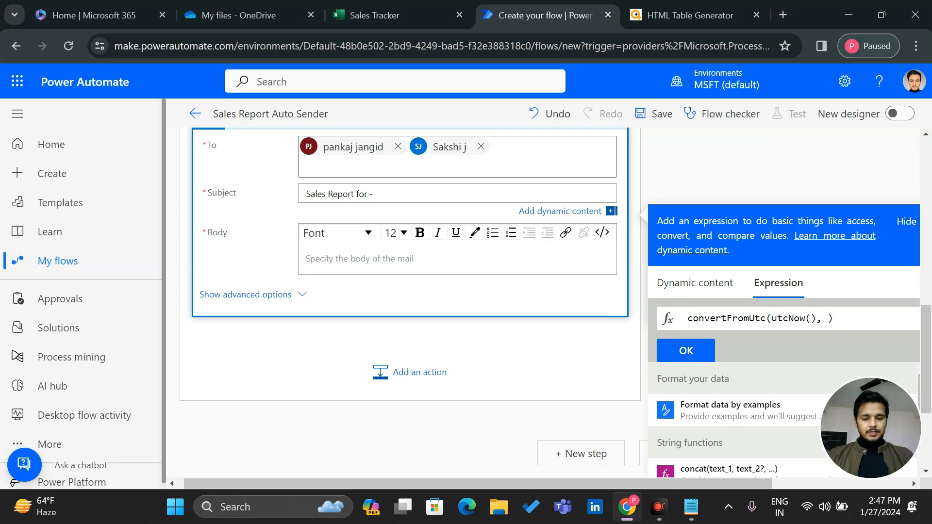
{"action": "type", "text": "'Eastern Standard Time'"}
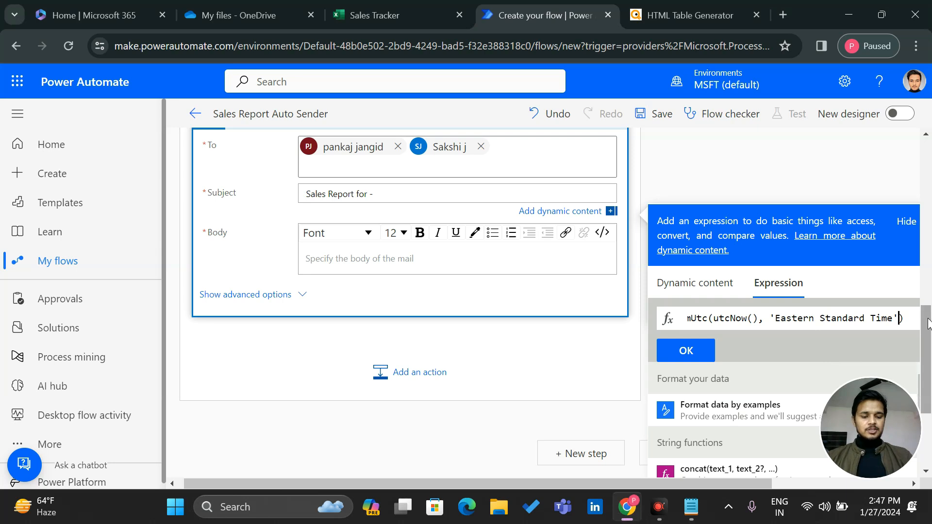
{"action": "type", "text": ",'"}
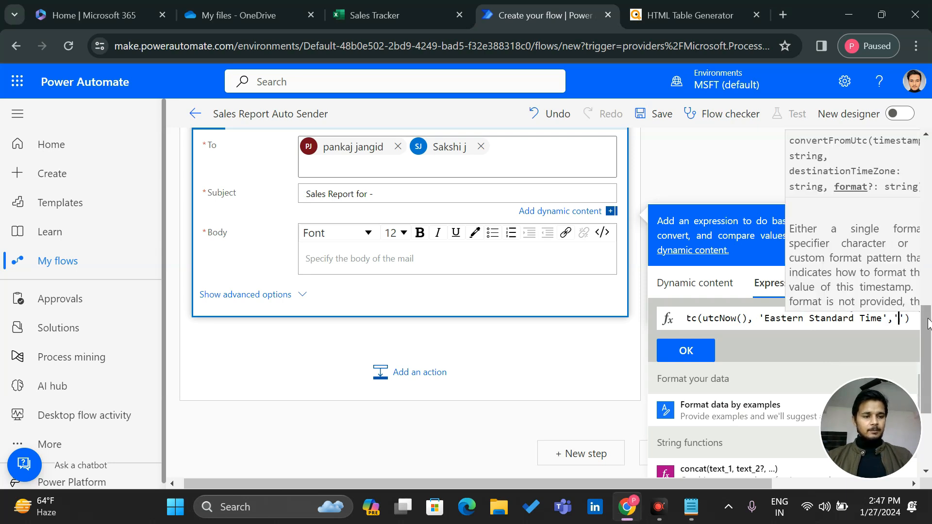
{"action": "type", "text": "dd"}
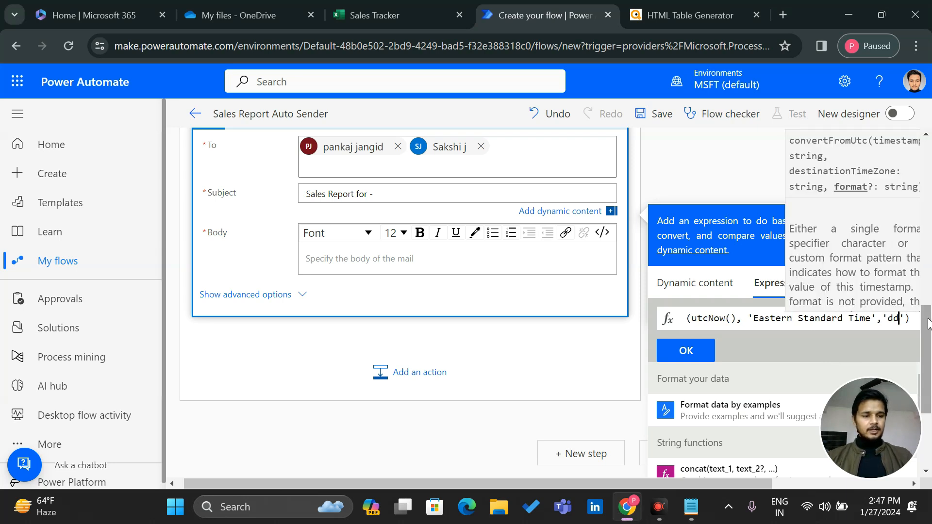
{"action": "type", "text": "-"}
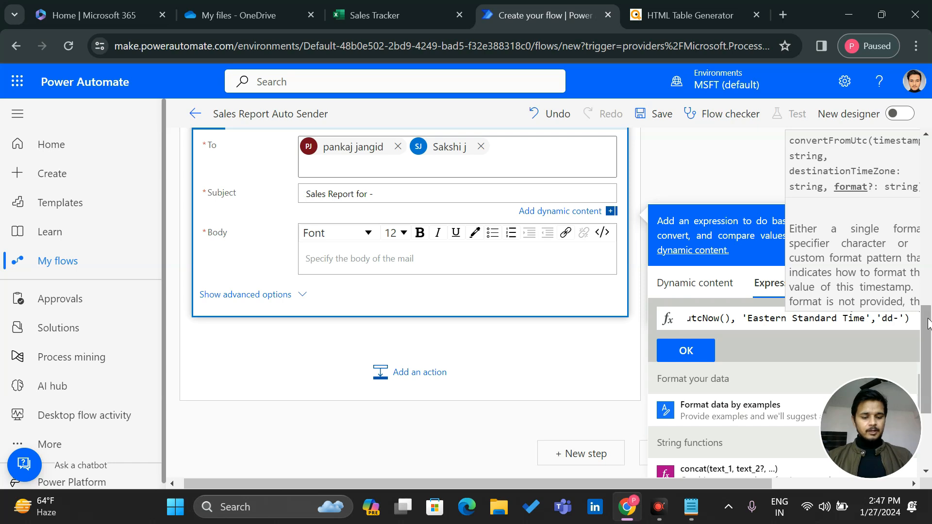
{"action": "type", "text": "mm-"}
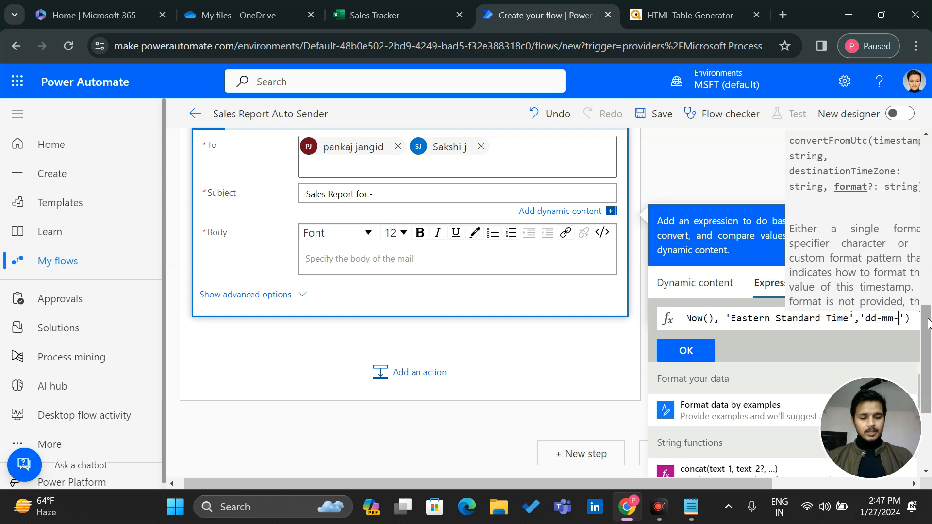
{"action": "type", "text": "yyy"}
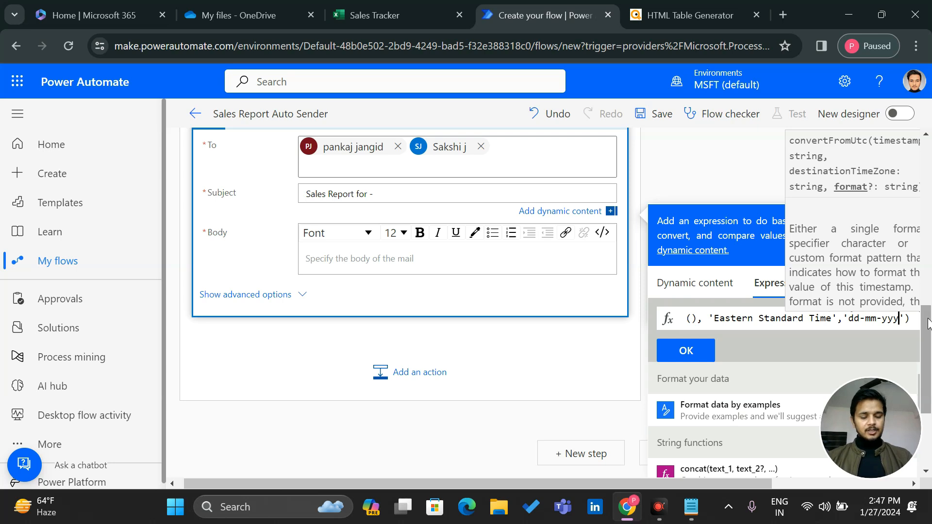
{"action": "key", "text": "Right"}
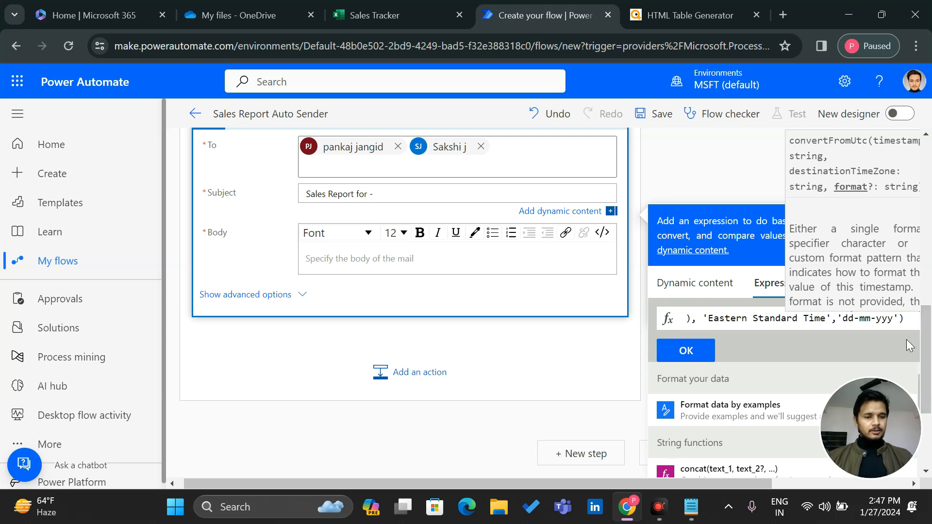
{"action": "left_click", "coordinate": [883, 457]}
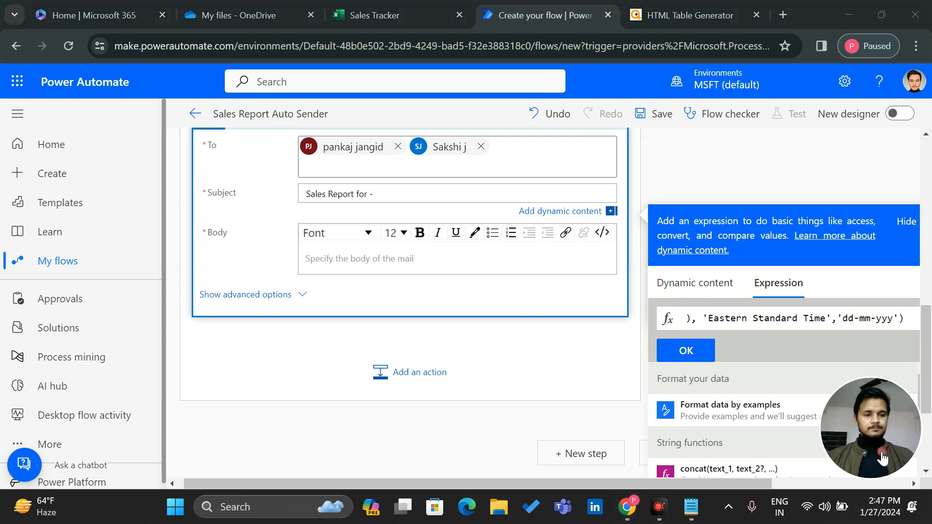
{"action": "double_click", "coordinate": [872, 318]}
{"action": "key", "text": "BackSpace"}
{"action": "type", "text": "MM"}
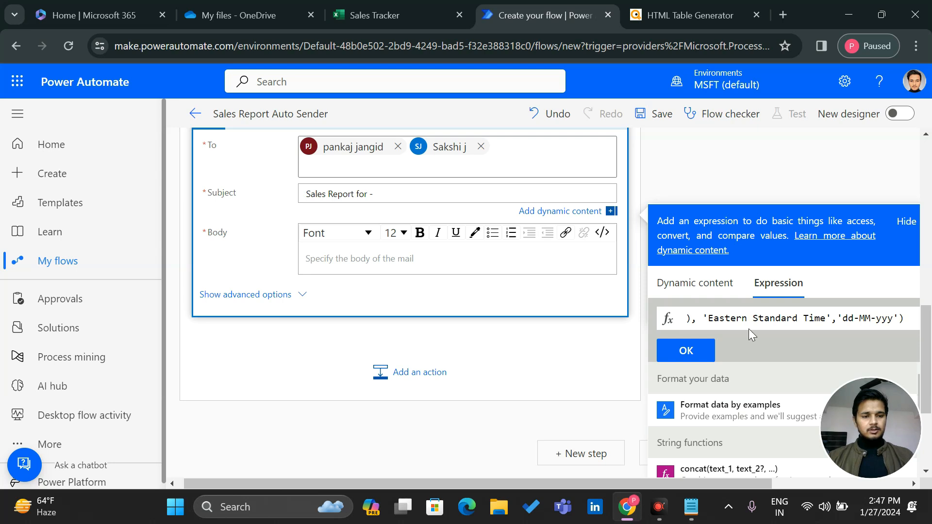
{"action": "left_click", "coordinate": [686, 350]}
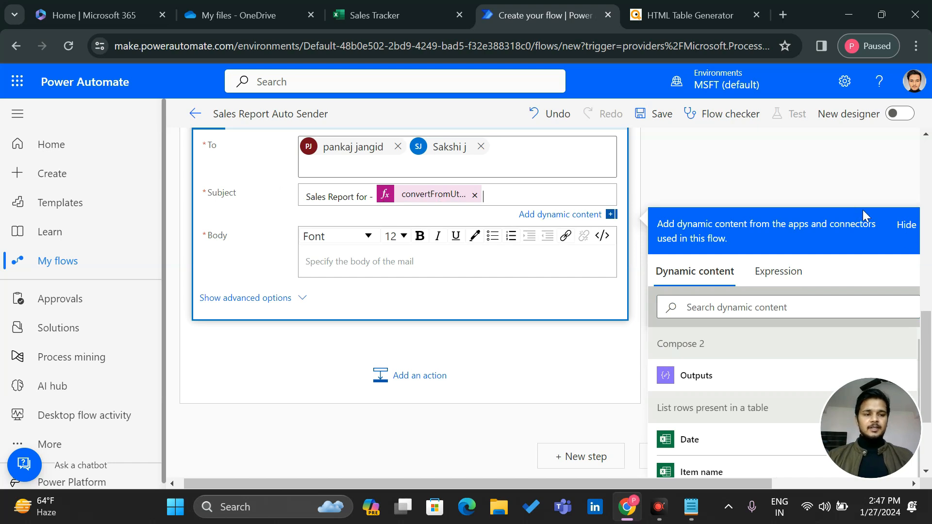
Write the greeting 'Hi Sir,' on the first line of the email body
{"action": "left_click", "coordinate": [768, 165]}
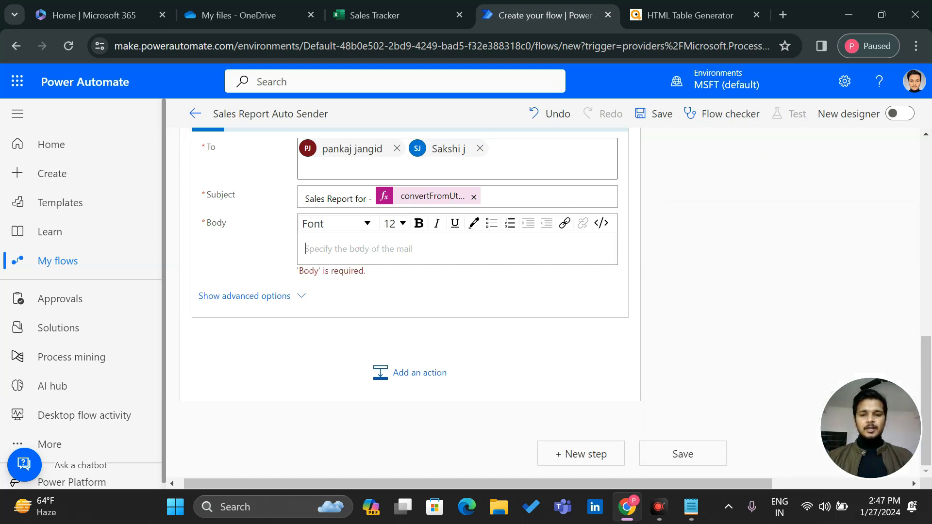
{"action": "left_click", "coordinate": [351, 261]}
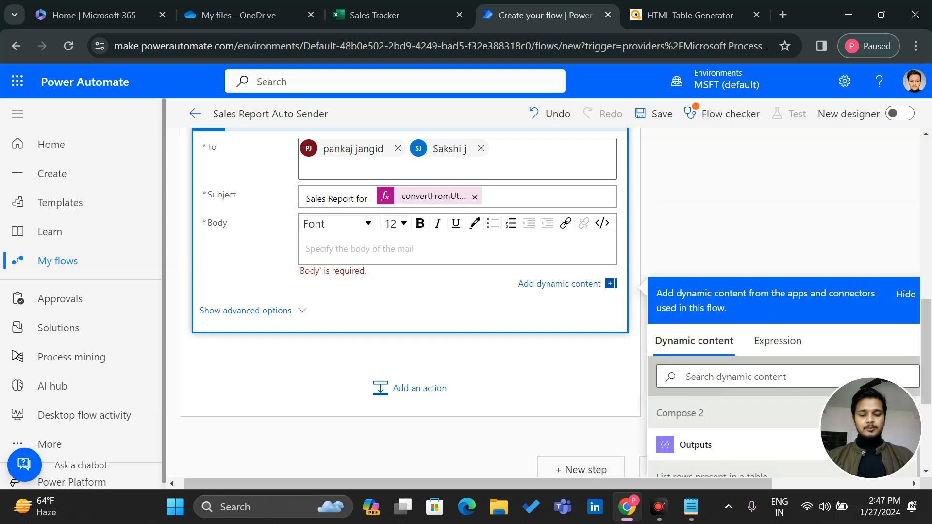
{"action": "type", "text": "Hi "}
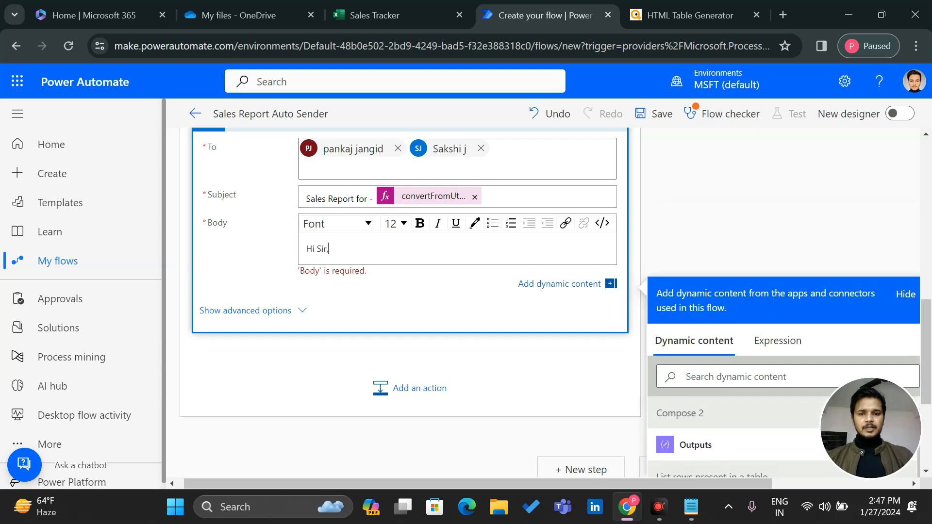
{"action": "type", "text": "Sir,"}
{"action": "key", "text": "Return"}
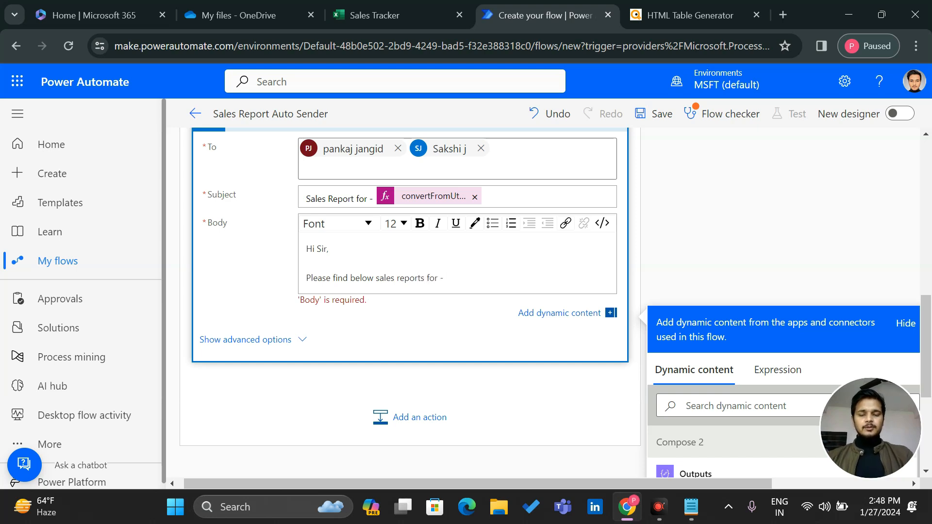
Copy the Subject's date expression to the end of the 'Please find below sales reports for -' line
{"action": "left_click", "coordinate": [447, 196]}
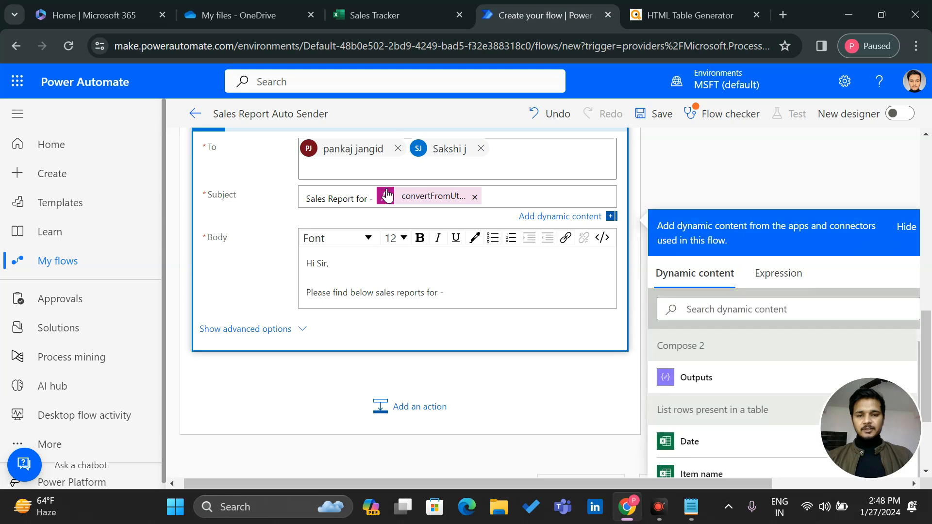
{"action": "key", "text": "shift+Left"}
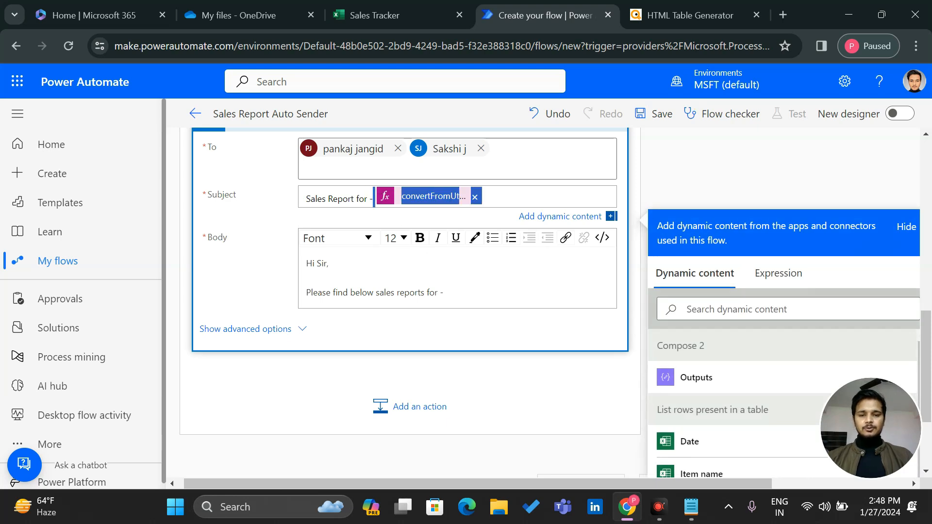
{"action": "left_click", "coordinate": [483, 297]}
{"action": "key", "text": "ctrl+v"}
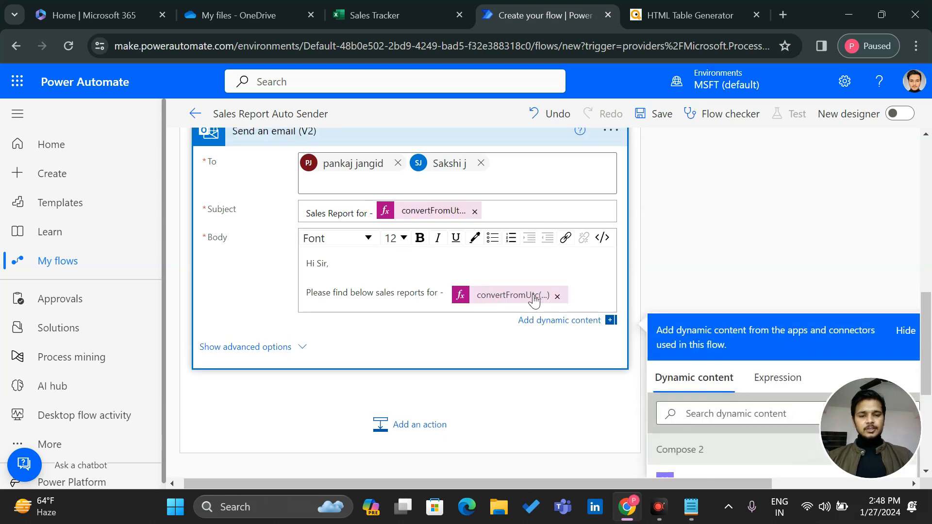
{"action": "key", "text": "BackSpace"}
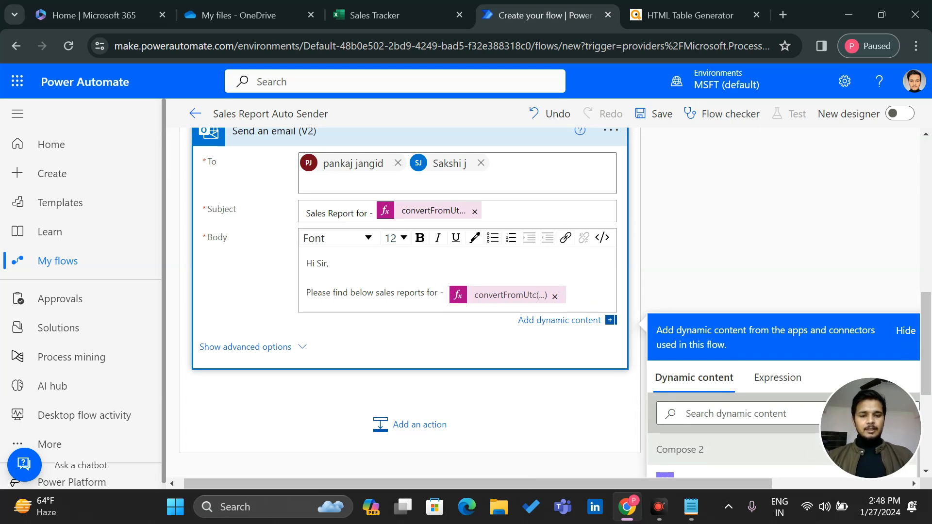
{"action": "key", "text": "Return"}
{"action": "key", "text": "Return"}
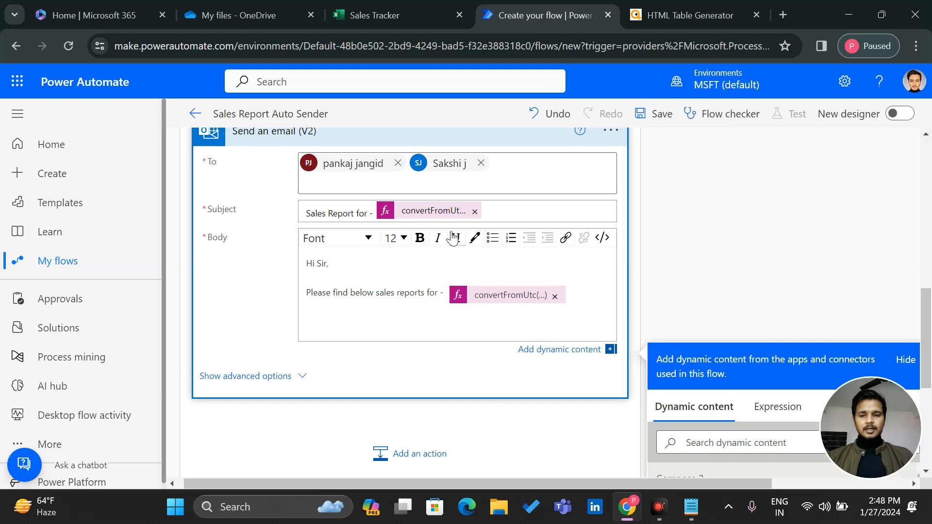
{"action": "scroll", "coordinate": [452, 238], "scroll_direction": "up", "scroll_amount": 8}
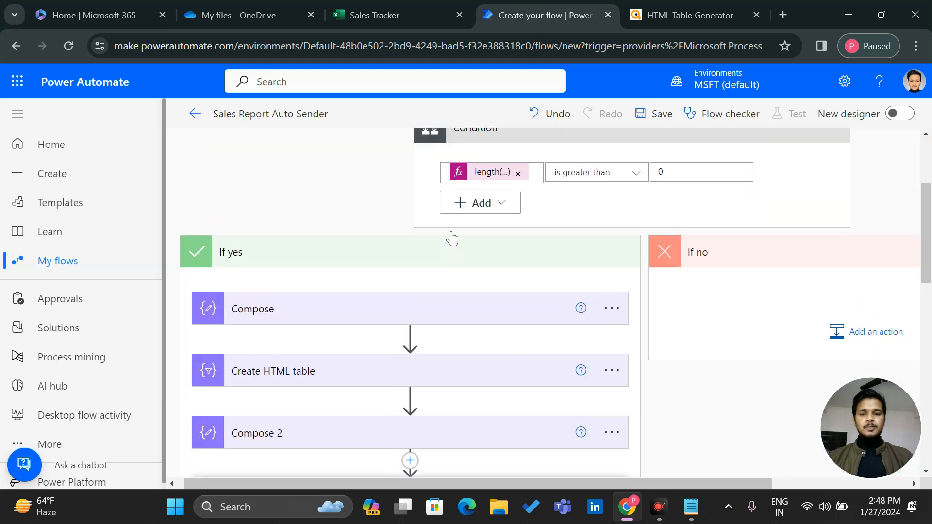
{"action": "scroll", "coordinate": [452, 238], "scroll_direction": "up", "scroll_amount": 1}
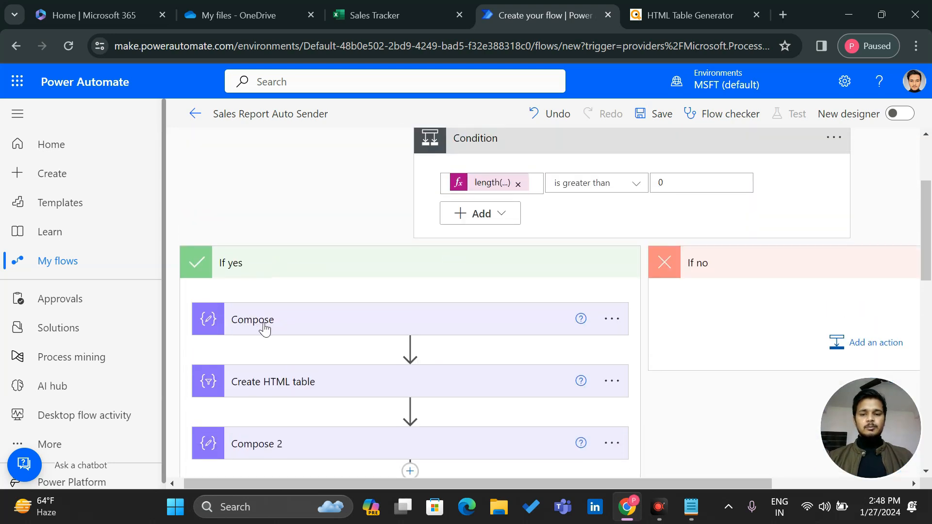
Check the Compose step's style code and add its Outputs below the body's date line
{"action": "left_click", "coordinate": [330, 321]}
{"action": "left_click", "coordinate": [342, 322]}
{"action": "scroll", "coordinate": [342, 321], "scroll_direction": "down", "scroll_amount": 10}
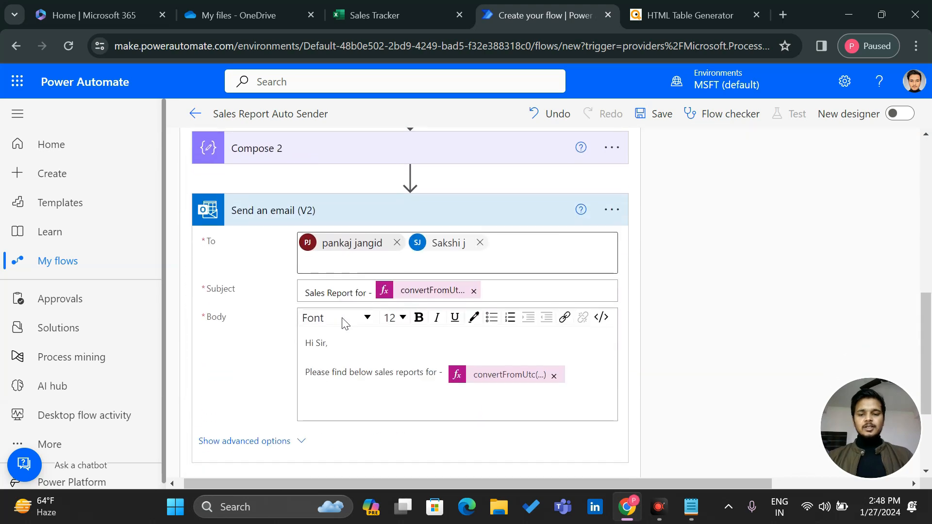
{"action": "left_click", "coordinate": [316, 393]}
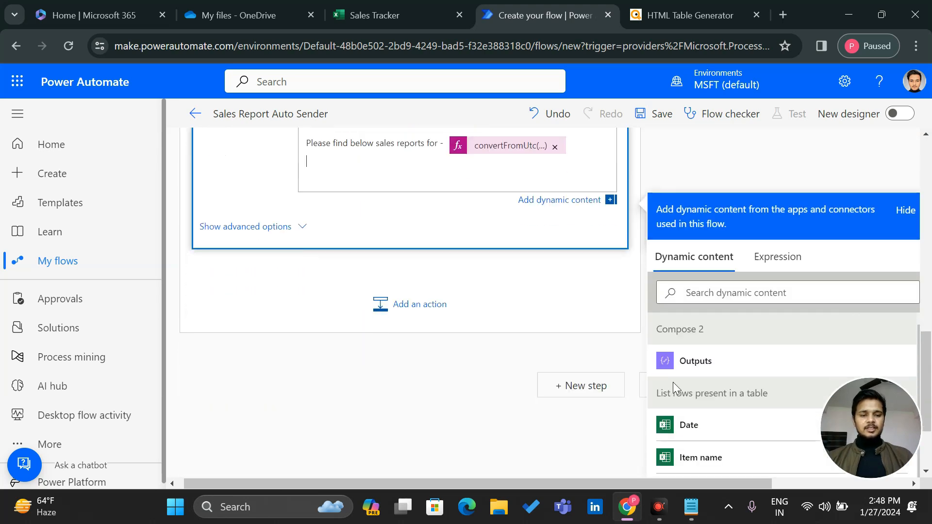
{"action": "scroll", "coordinate": [673, 382], "scroll_direction": "down", "scroll_amount": 5}
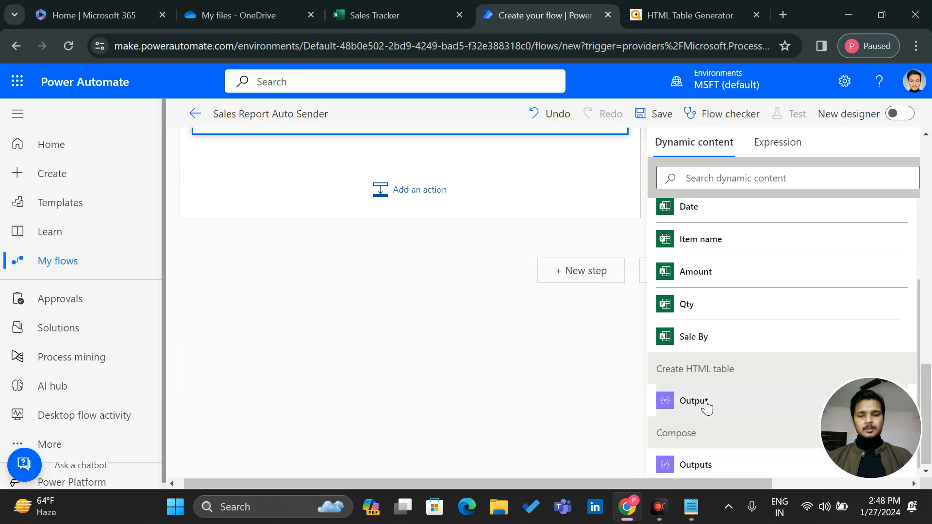
{"action": "scroll", "coordinate": [476, 349], "scroll_direction": "up", "scroll_amount": 5}
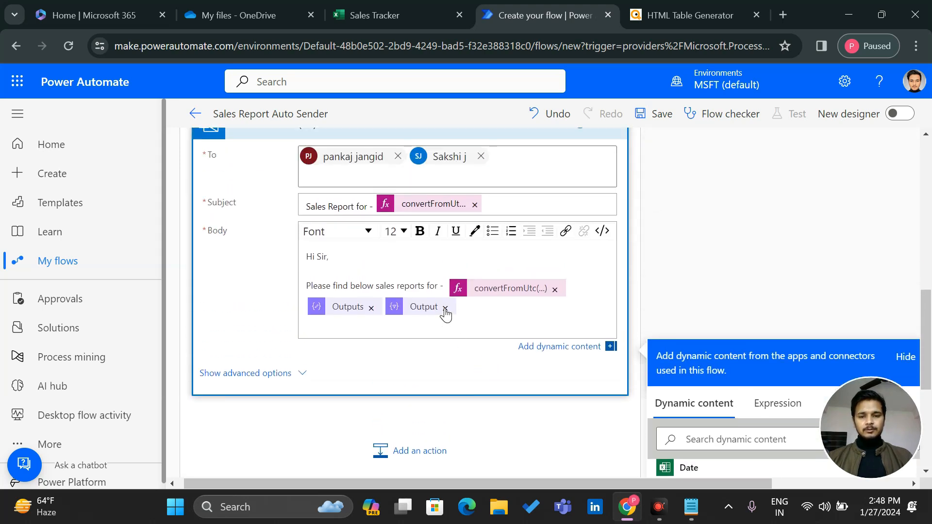
{"action": "scroll", "coordinate": [446, 315], "scroll_direction": "up", "scroll_amount": 7}
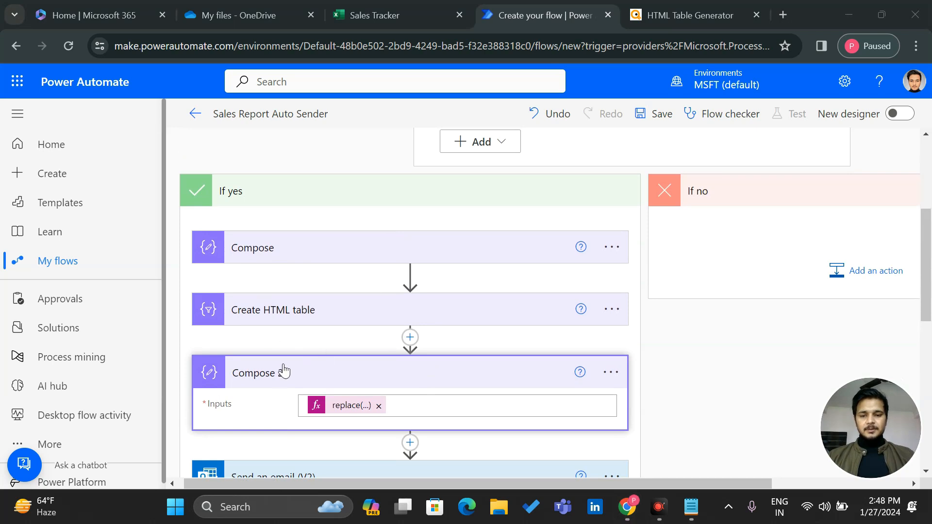
{"action": "scroll", "coordinate": [383, 383], "scroll_direction": "down", "scroll_amount": 4}
{"action": "scroll", "coordinate": [383, 383], "scroll_direction": "down", "scroll_amount": 4}
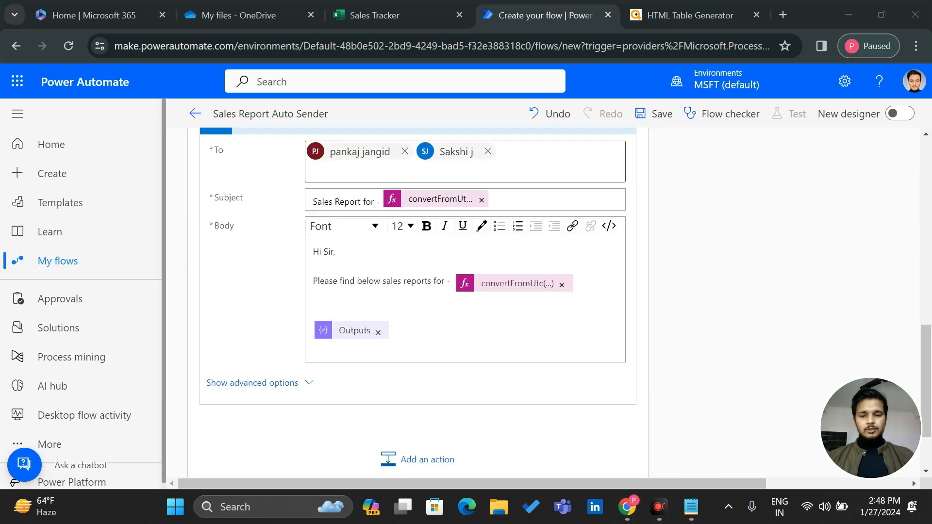
{"action": "scroll", "coordinate": [417, 291], "scroll_direction": "down", "scroll_amount": 1}
{"action": "left_click", "coordinate": [418, 287]}
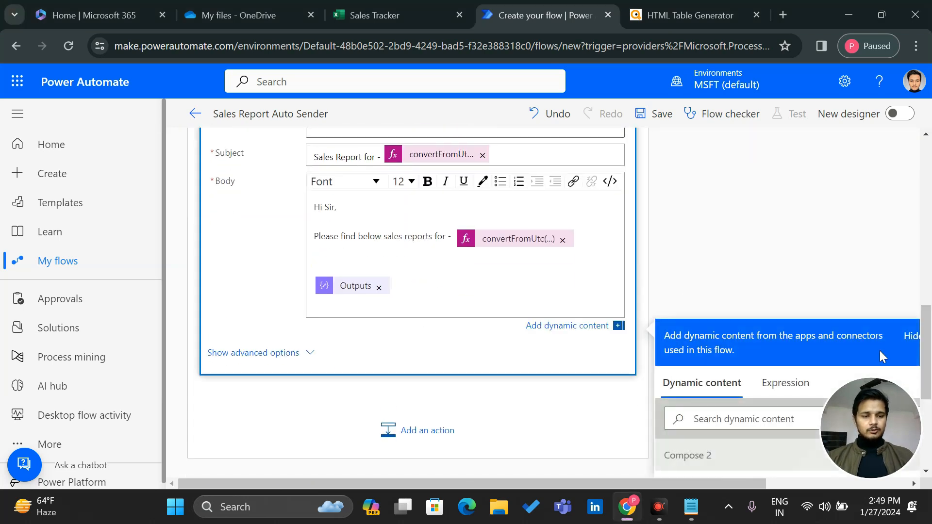
Insert the Compose 2 Outputs after the Compose Outputs in the body
{"action": "scroll", "coordinate": [757, 374], "scroll_direction": "down", "scroll_amount": 10}
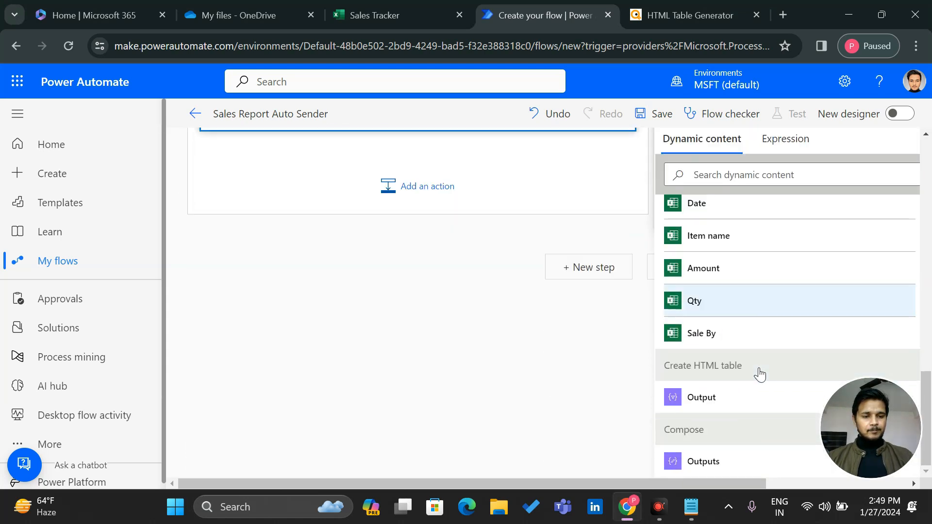
{"action": "scroll", "coordinate": [739, 389], "scroll_direction": "up", "scroll_amount": 5}
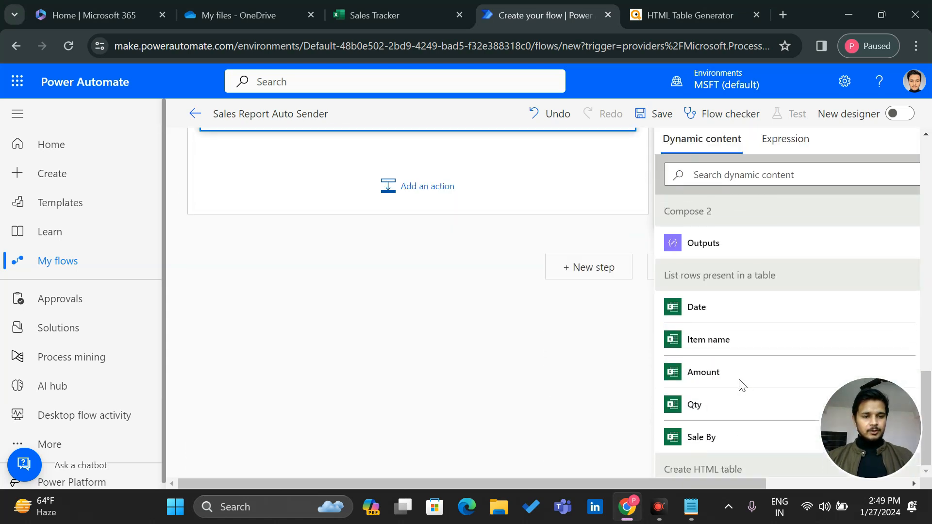
{"action": "left_click", "coordinate": [698, 348]}
{"action": "scroll", "coordinate": [409, 221], "scroll_direction": "up", "scroll_amount": 3}
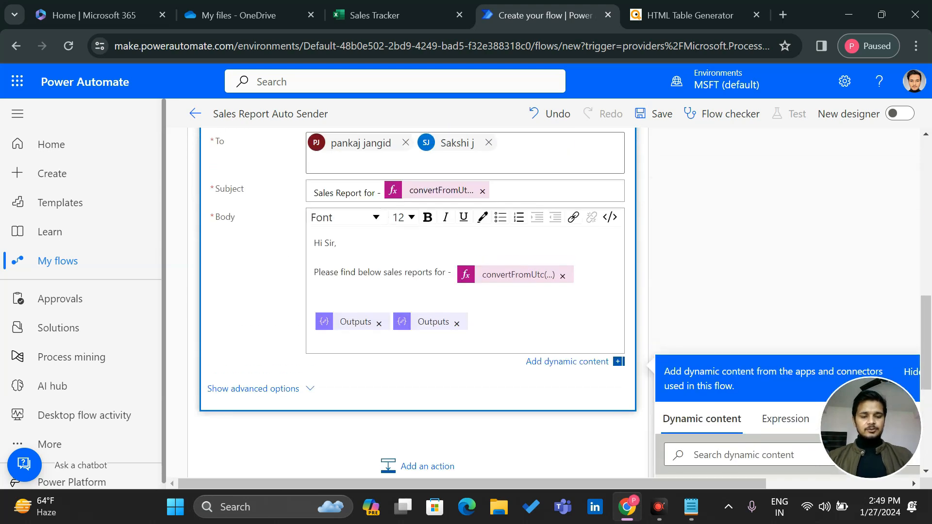
Add a 'Thank You Team,' closing and signature line below the report tables
{"action": "key", "text": "Return"}
{"action": "key", "text": "Return"}
{"action": "key", "text": "Return"}
{"action": "type", "text": "Thak"}
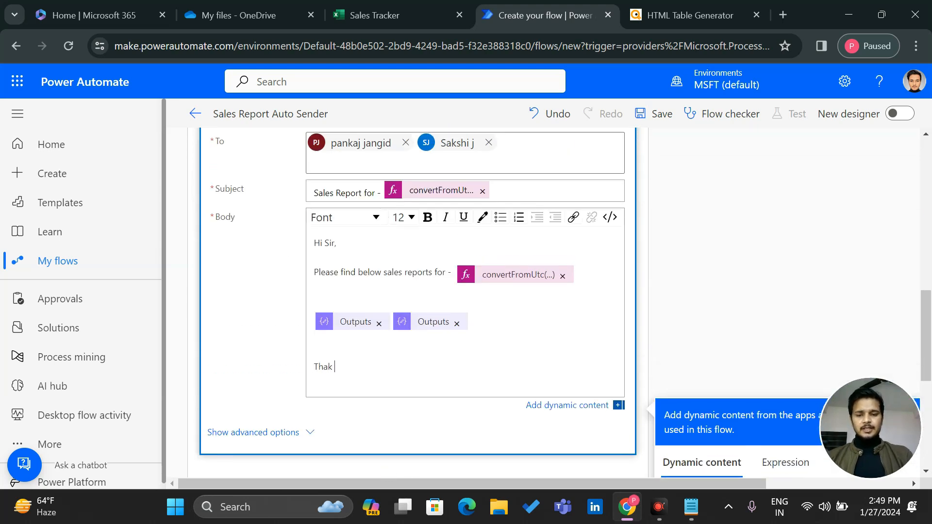
{"action": "key", "text": "BackSpace"}
{"action": "type", "text": "nks"}
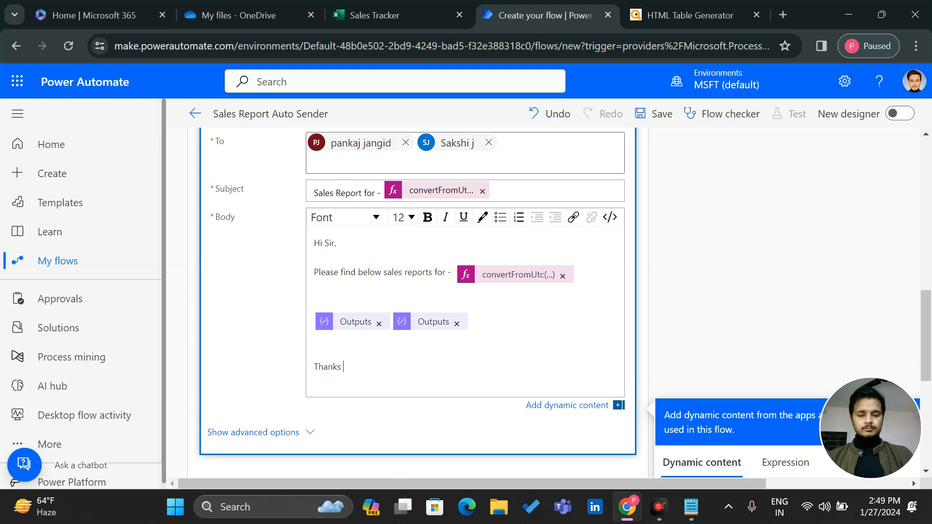
{"action": "key", "text": "BackSpace"}
{"action": "type", "text": "You Te"}
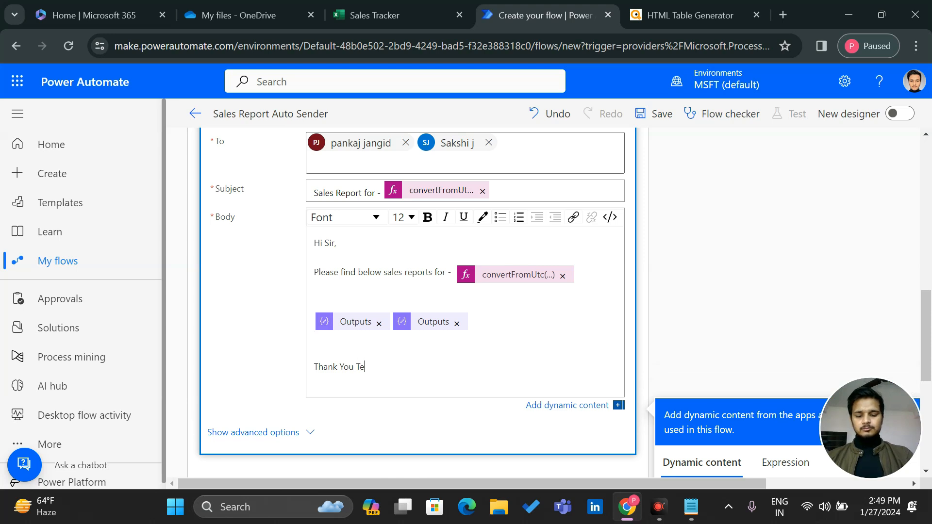
{"action": "type", "text": "am,"}
{"action": "key", "text": "Return"}
{"action": "key", "text": "BackSpace"}
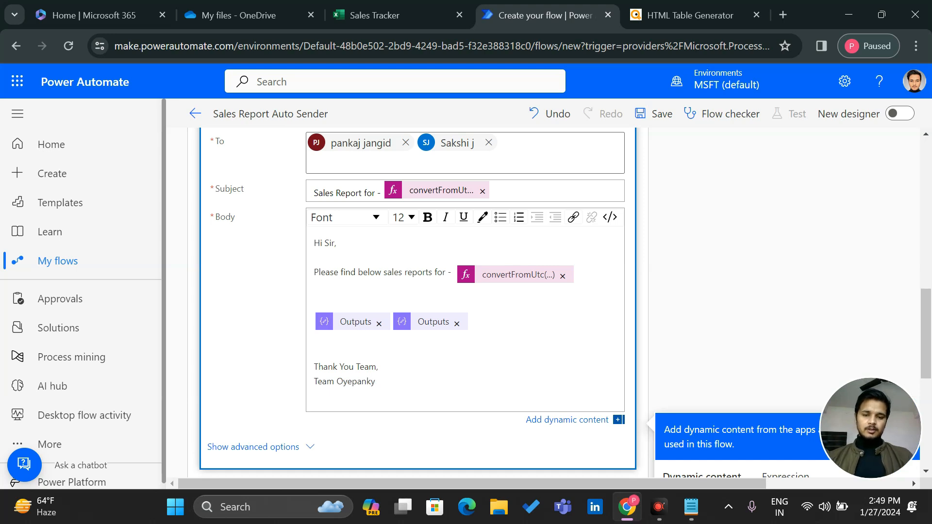
Remove a stray blank line, restoring the accidentally deleted date expression
{"action": "scroll", "coordinate": [315, 375], "scroll_direction": "up", "scroll_amount": 1}
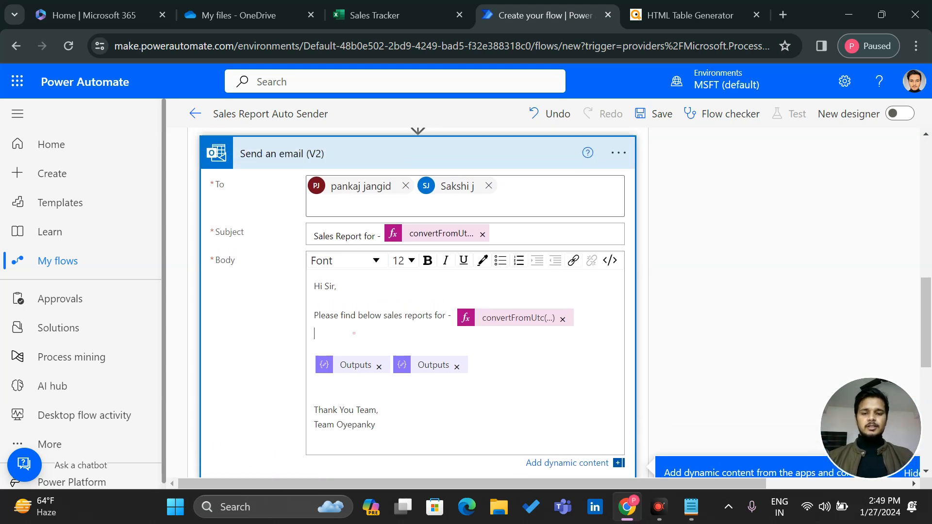
{"action": "key", "text": "BackSpace"}
{"action": "key", "text": "BackSpace"}
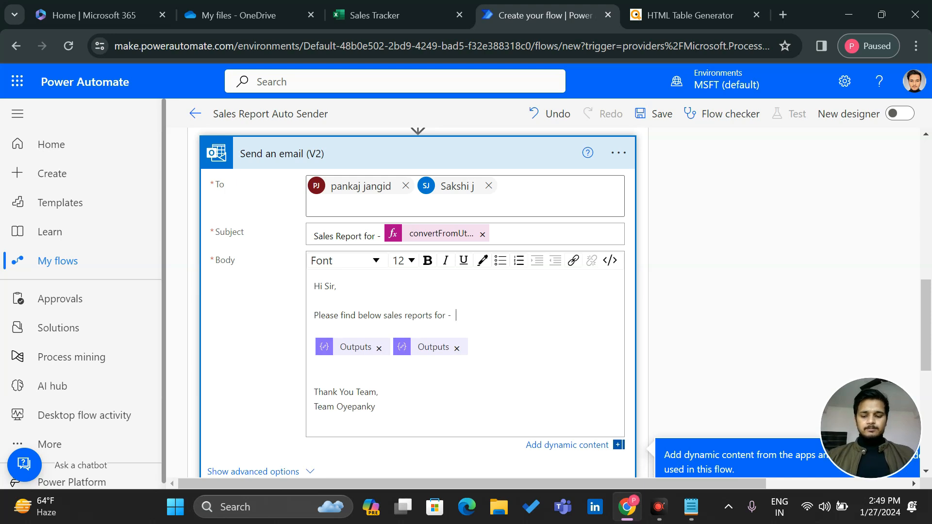
{"action": "key", "text": "ctrl+z"}
{"action": "scroll", "coordinate": [753, 136], "scroll_direction": "up", "scroll_amount": 8}
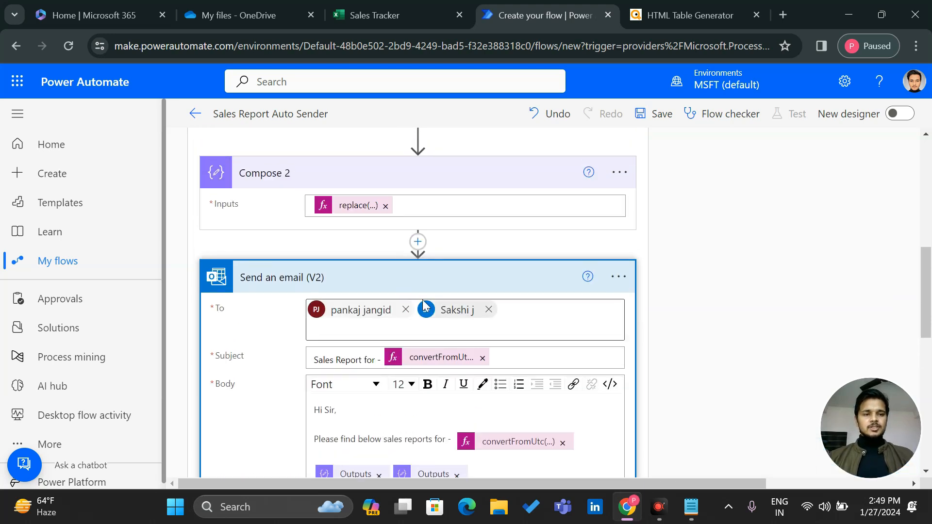
{"action": "scroll", "coordinate": [630, 202], "scroll_direction": "up", "scroll_amount": 5}
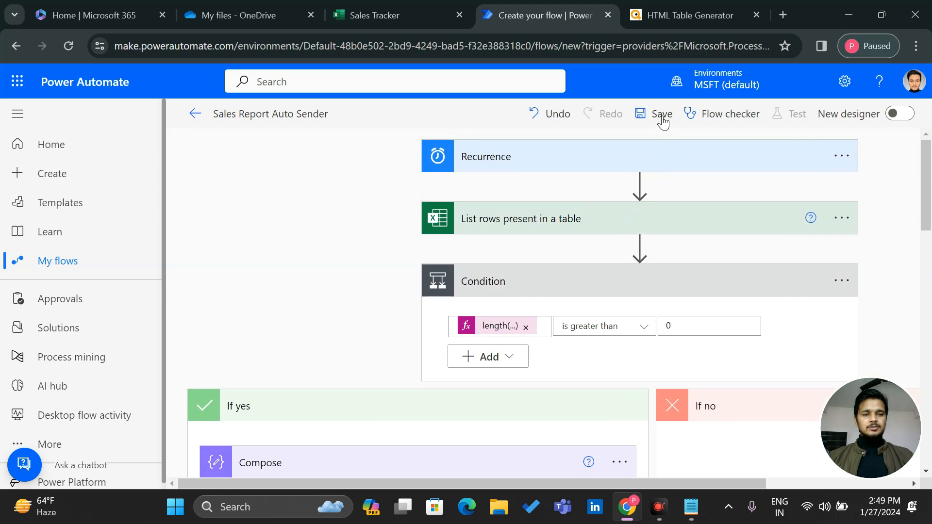
Save the Sales Report Auto Sender flow, then review the Sales Tracker data rows
{"action": "left_click", "coordinate": [660, 115]}
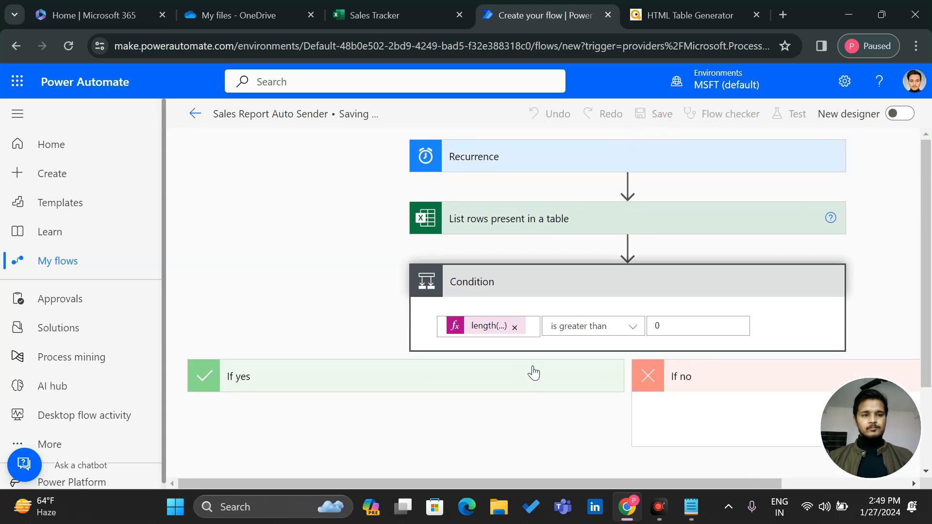
{"action": "left_click", "coordinate": [553, 318]}
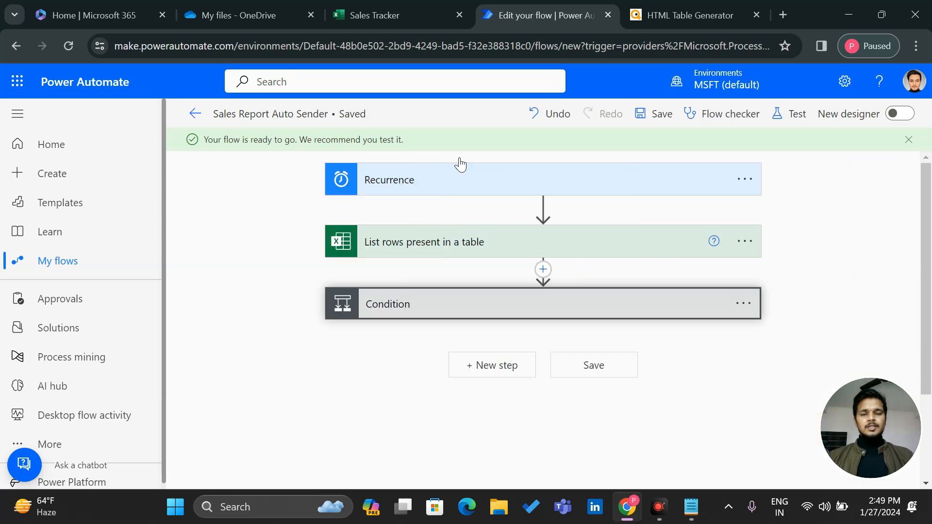
{"action": "left_click", "coordinate": [387, 9]}
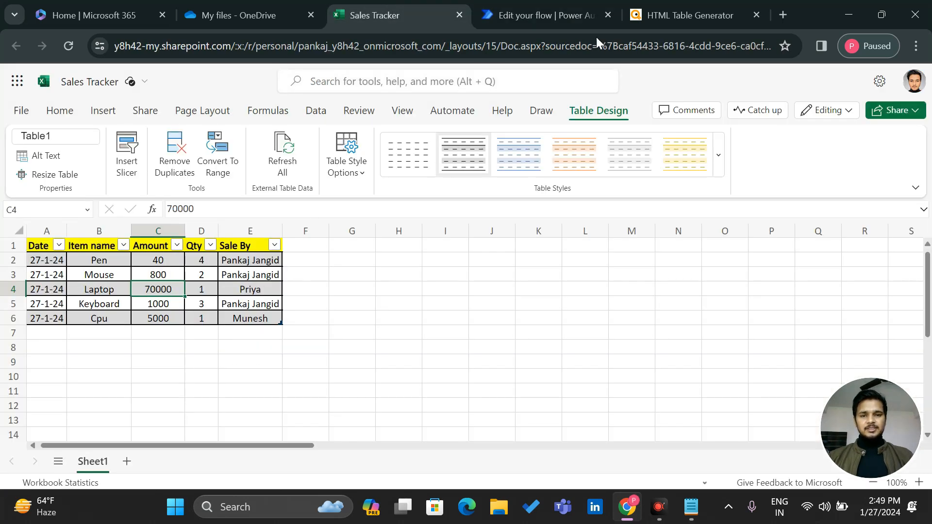
{"action": "left_click_drag", "start_coordinate": [37, 262], "coordinate": [251, 303]}
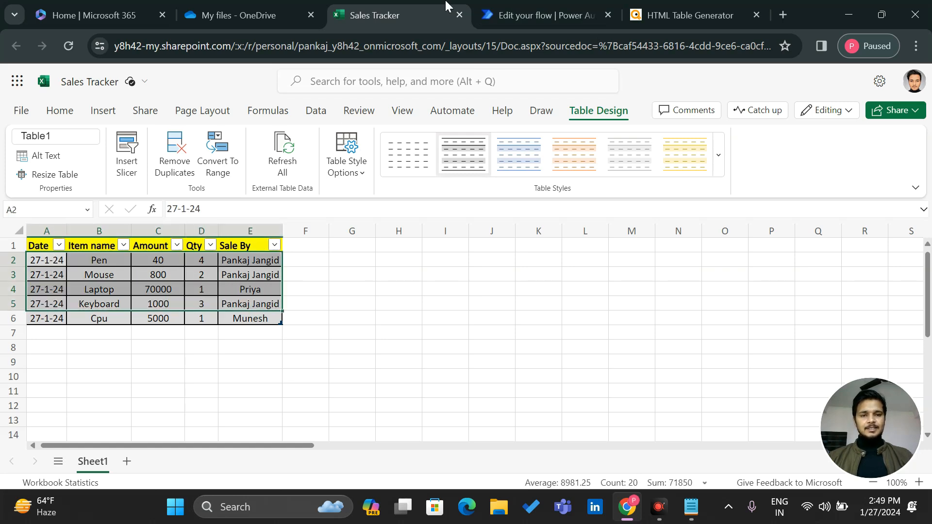
{"action": "left_click", "coordinate": [549, 7]}
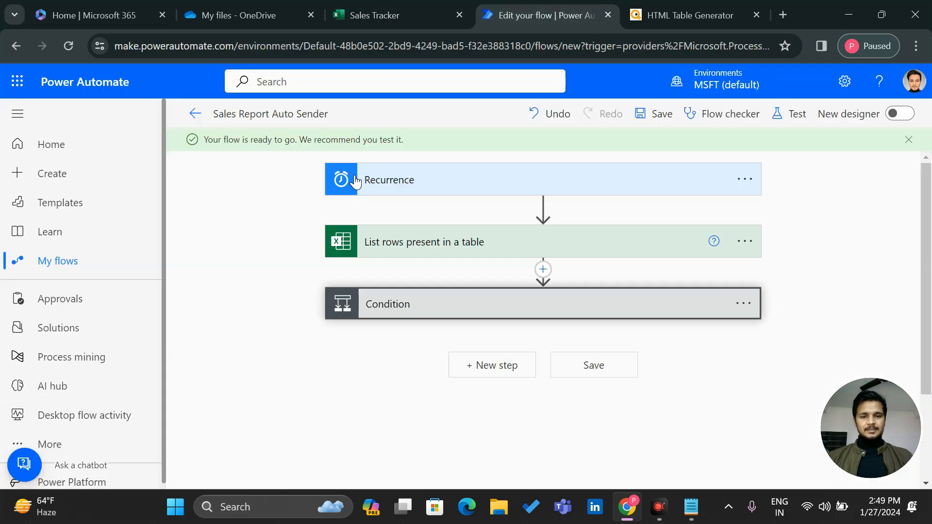
Open the flow's test options and launch Outlook mail in a new tab
{"action": "left_click", "coordinate": [793, 117]}
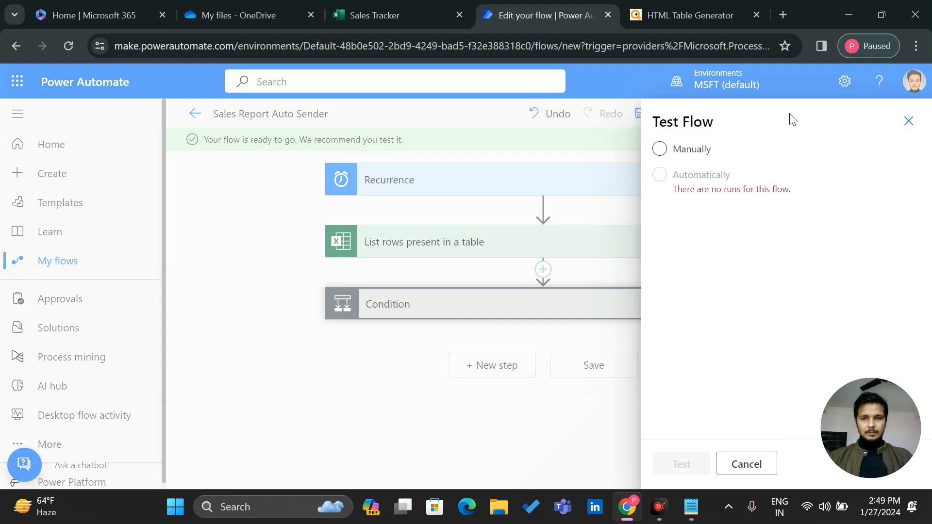
{"action": "left_click", "coordinate": [78, 10]}
{"action": "left_click", "coordinate": [16, 91]}
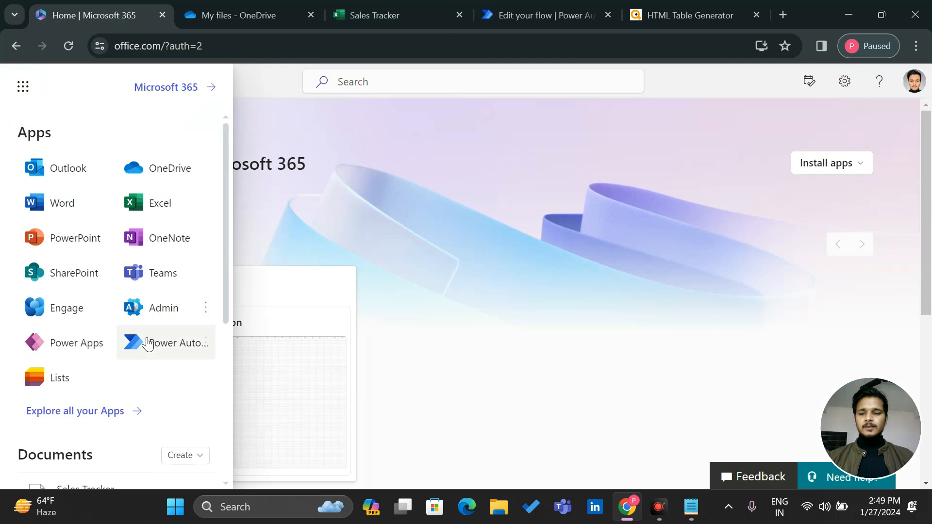
{"action": "left_click", "coordinate": [61, 169]}
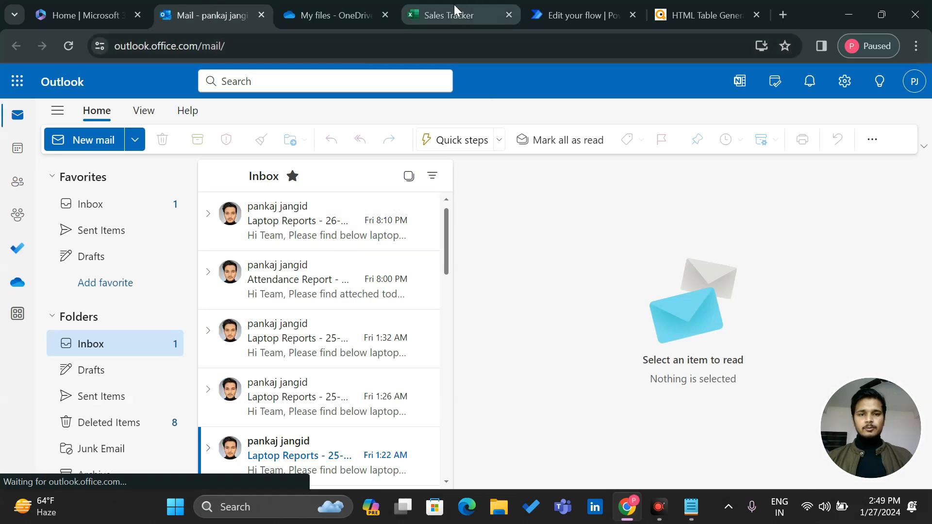
Run a manual test of the flow and confirm the run succeeded
{"action": "left_click", "coordinate": [569, 9]}
{"action": "left_click", "coordinate": [664, 153]}
{"action": "left_click", "coordinate": [680, 464]}
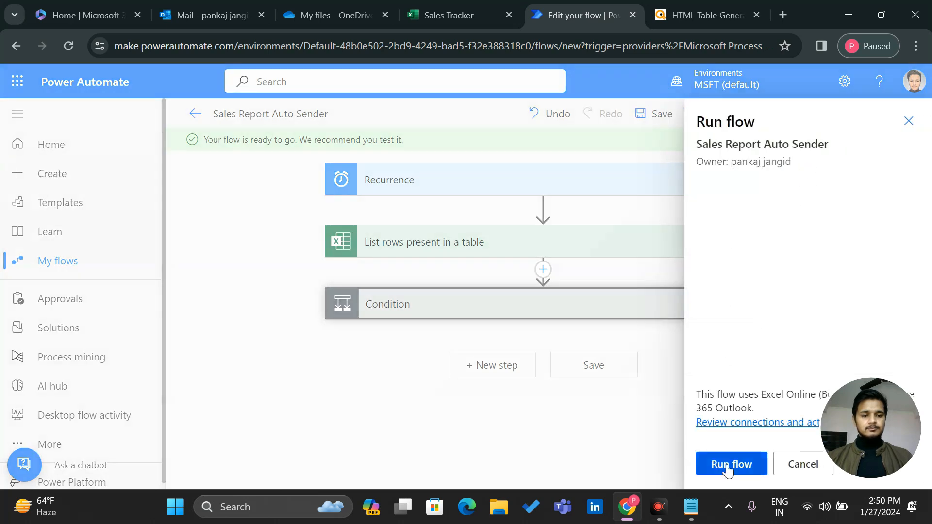
{"action": "left_click", "coordinate": [717, 465]}
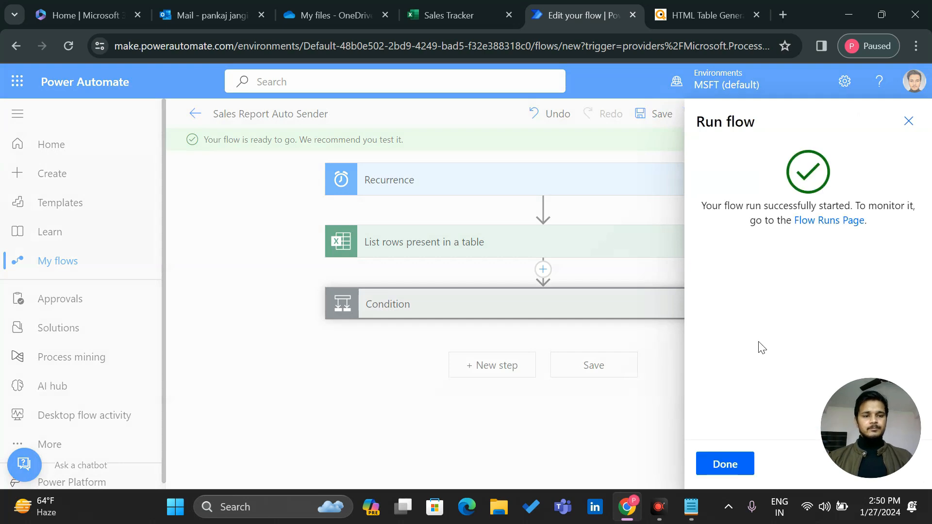
{"action": "left_click", "coordinate": [745, 462]}
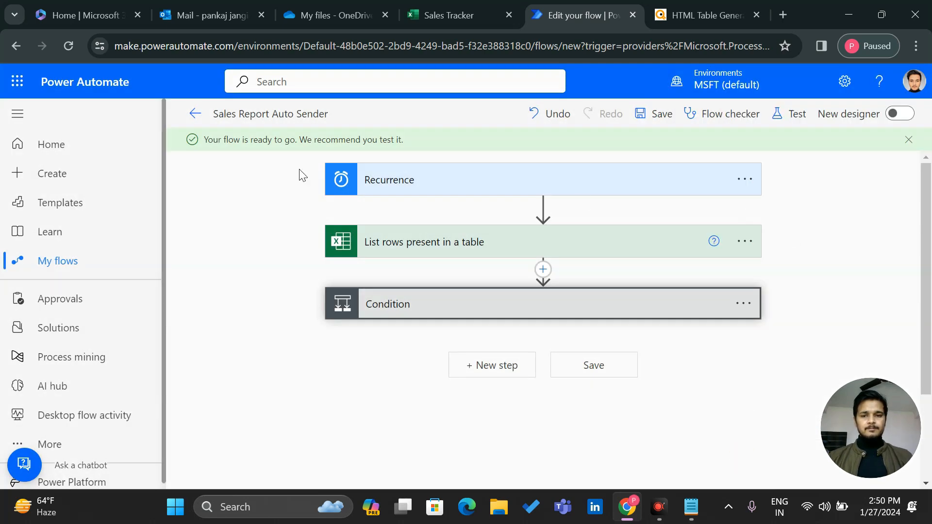
{"action": "left_click_drag", "start_coordinate": [203, 140], "coordinate": [299, 129]}
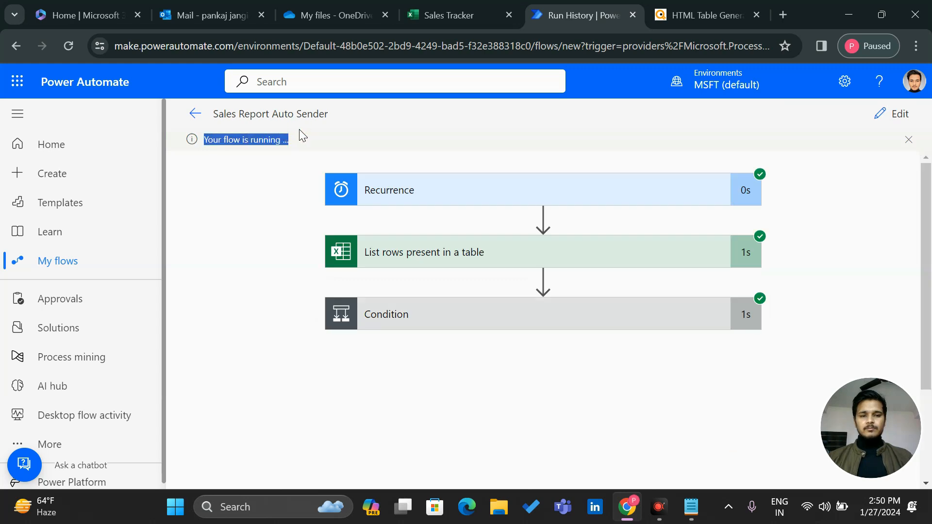
{"action": "left_click", "coordinate": [243, 221]}
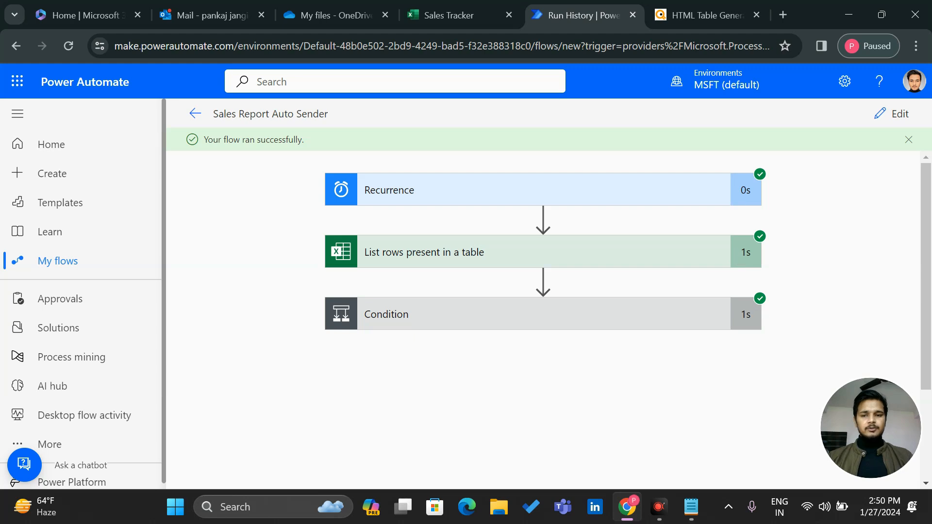
{"action": "left_click_drag", "start_coordinate": [203, 139], "coordinate": [341, 136]}
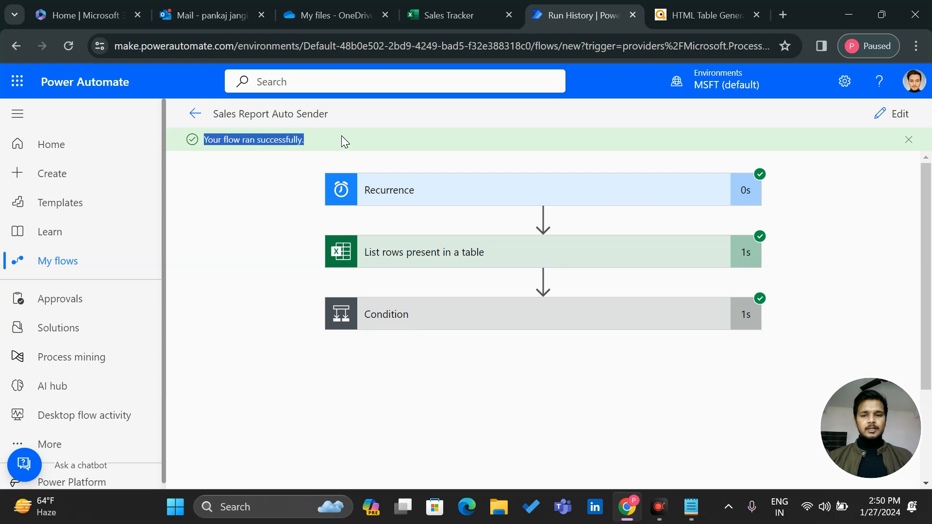
Open the new Sales Report email in Outlook and check its table rows
{"action": "left_click", "coordinate": [186, 7]}
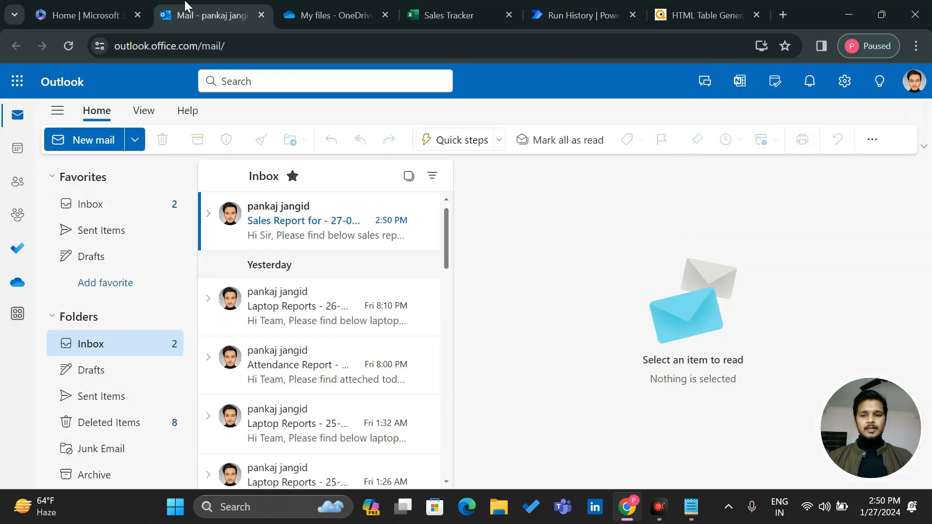
{"action": "left_click", "coordinate": [278, 230]}
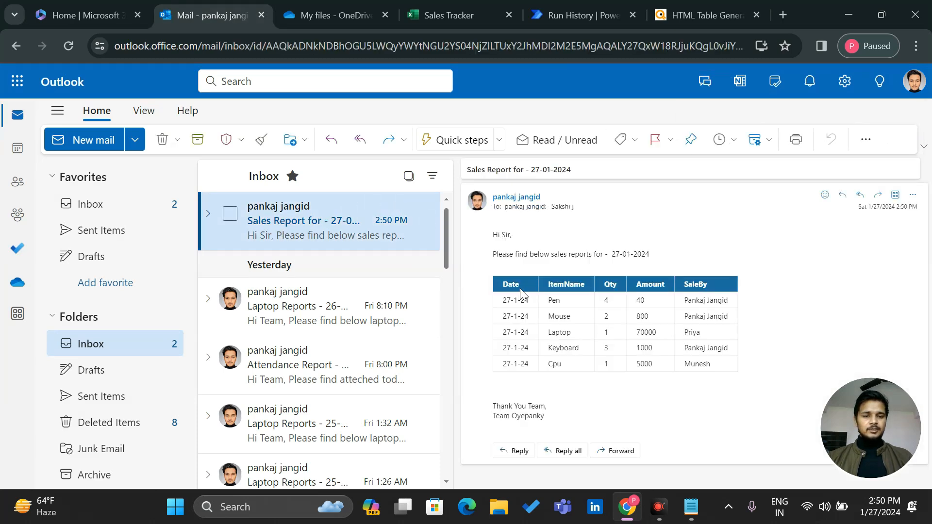
{"action": "left_click_drag", "start_coordinate": [521, 293], "coordinate": [734, 371]}
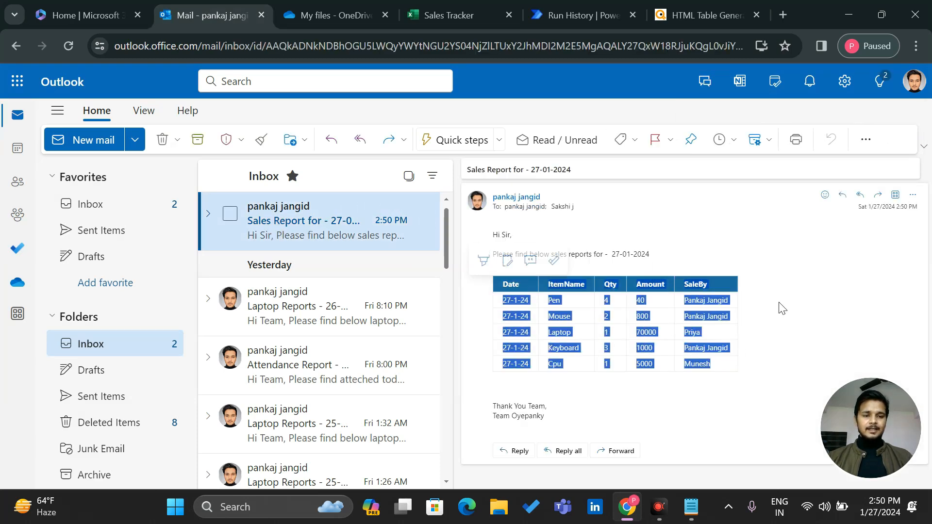
{"action": "left_click", "coordinate": [793, 303]}
{"action": "left_click", "coordinate": [443, 7]}
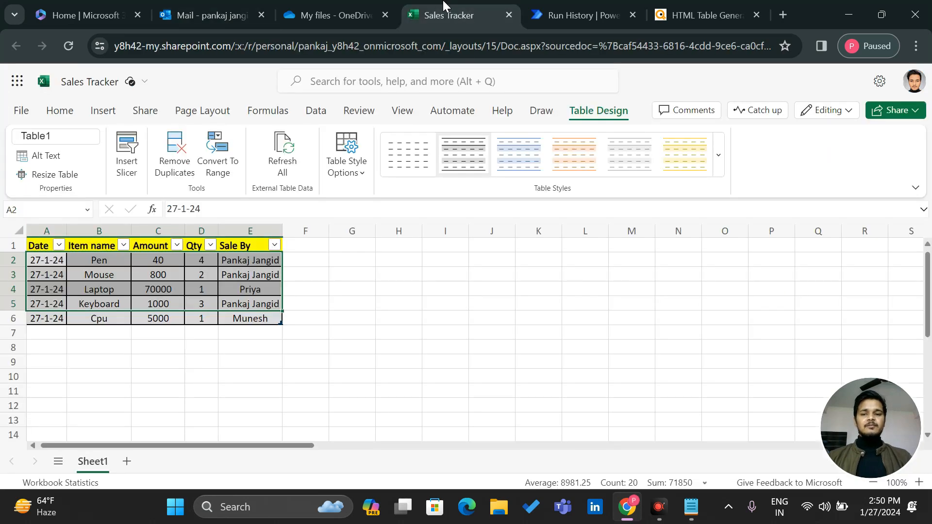
Compare the Sales Tracker workbook with the emailed table, finishing on the Outlook mailbox
{"action": "left_click", "coordinate": [304, 5]}
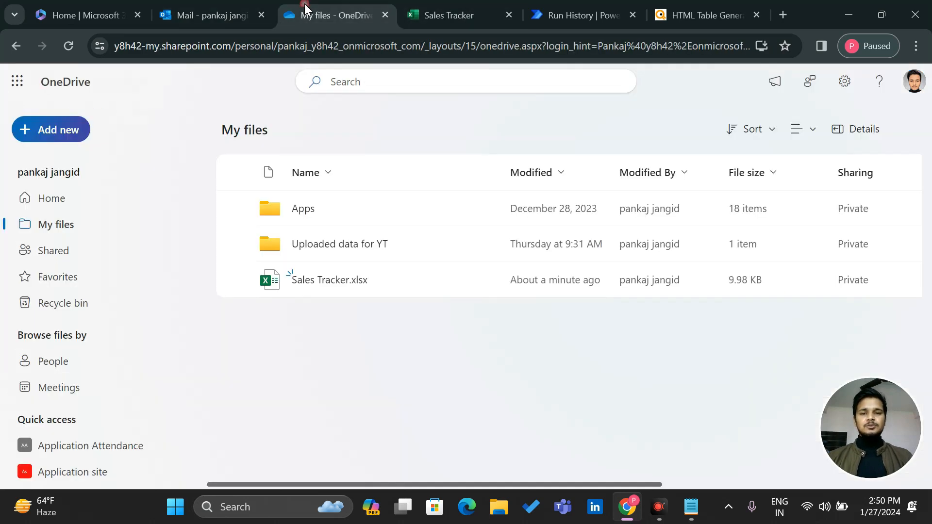
{"action": "left_click", "coordinate": [456, 8]}
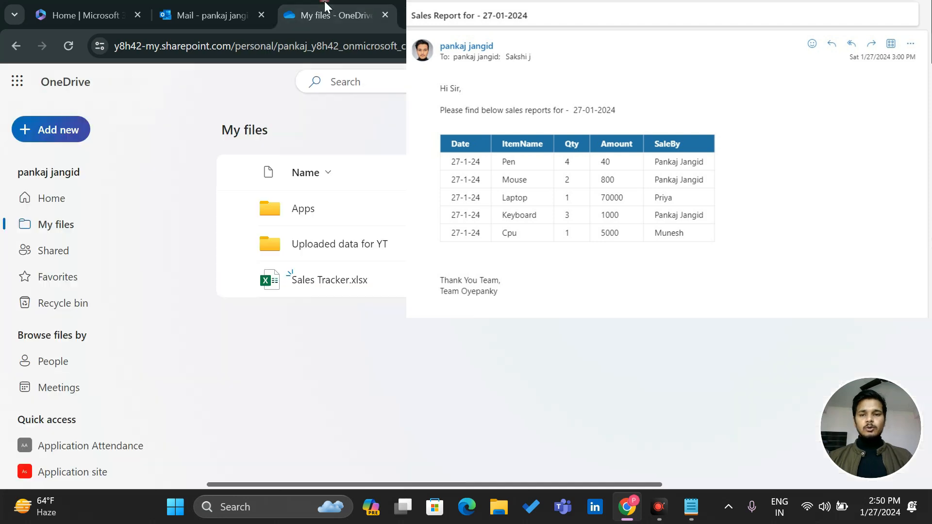
{"action": "left_click", "coordinate": [324, 1]}
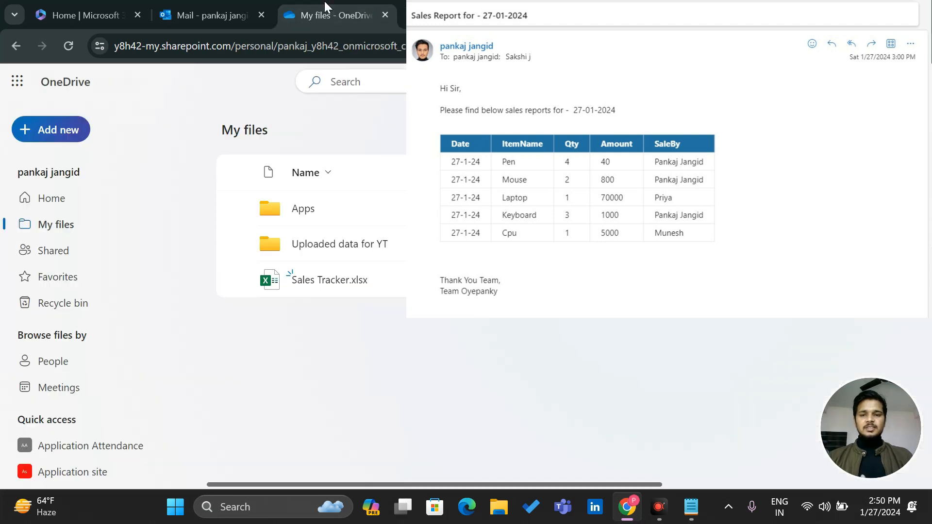
{"action": "left_click", "coordinate": [188, 7]}
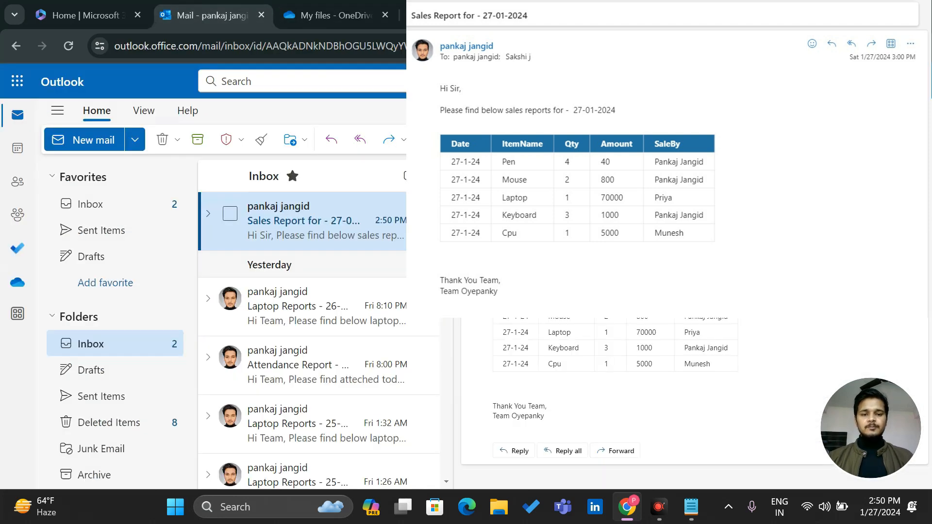